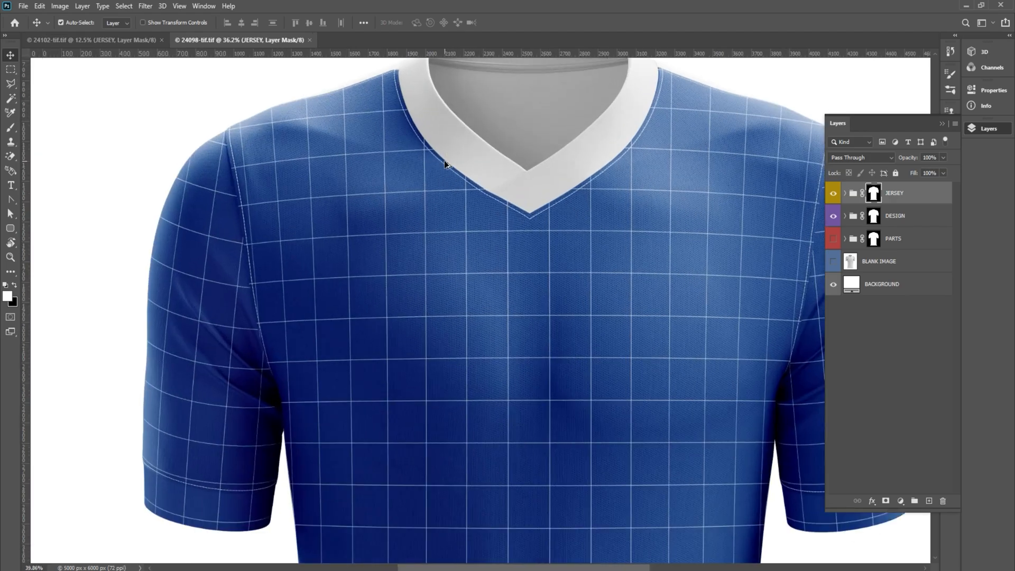
- Expand the DESIGN group and toggle the sleeve designs, shading and base colour to inspect them
scroll(439, 195, "down", 5)
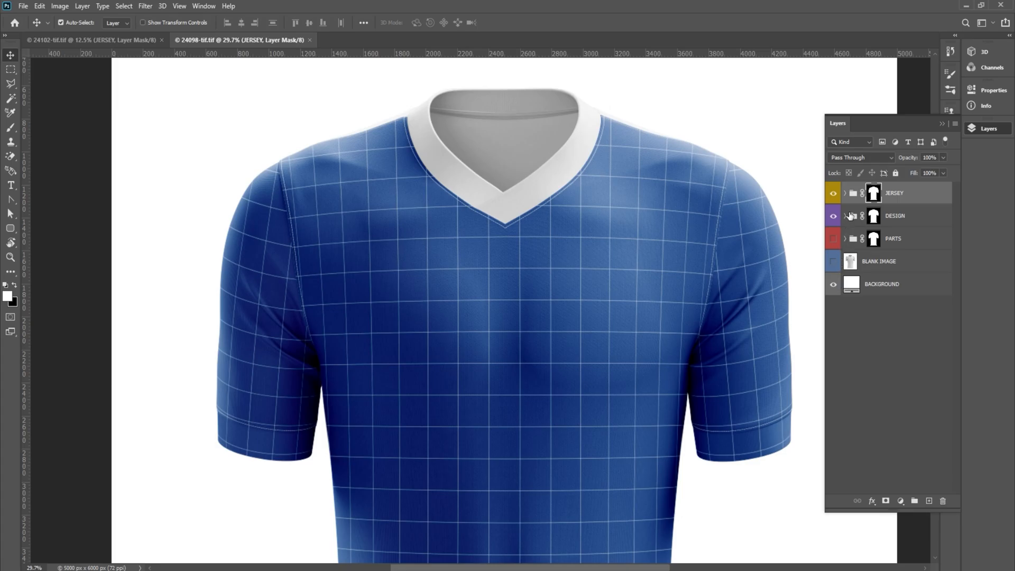
left_click(846, 216)
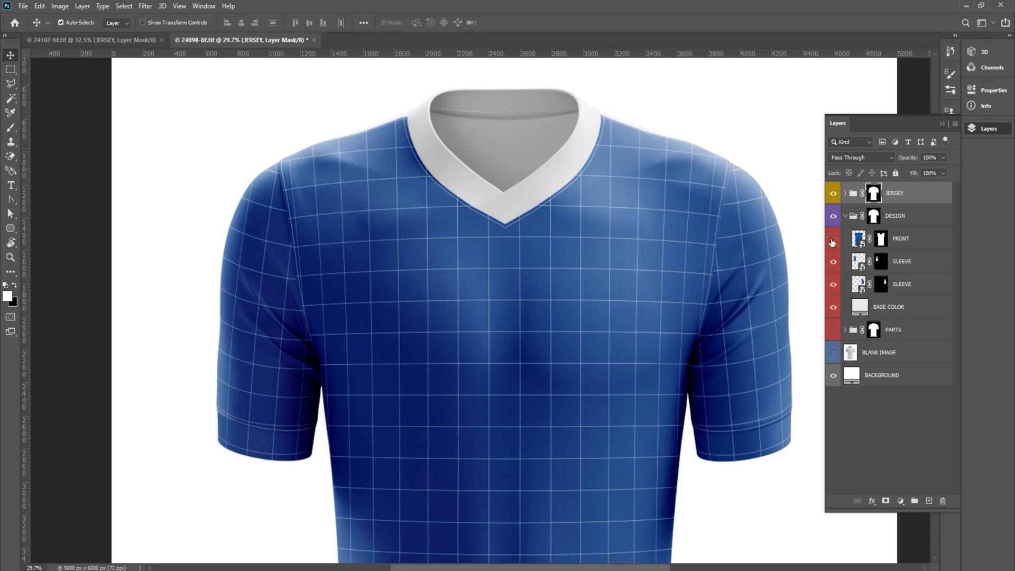
left_click(834, 263)
left_click(834, 263)
left_click(833, 285)
left_click(833, 286)
left_click(834, 195)
left_click(834, 306)
left_click(834, 309)
- Expand the JERSEY group, toggle highlights, shadows and parts map, then expand PARTS
left_click(844, 193)
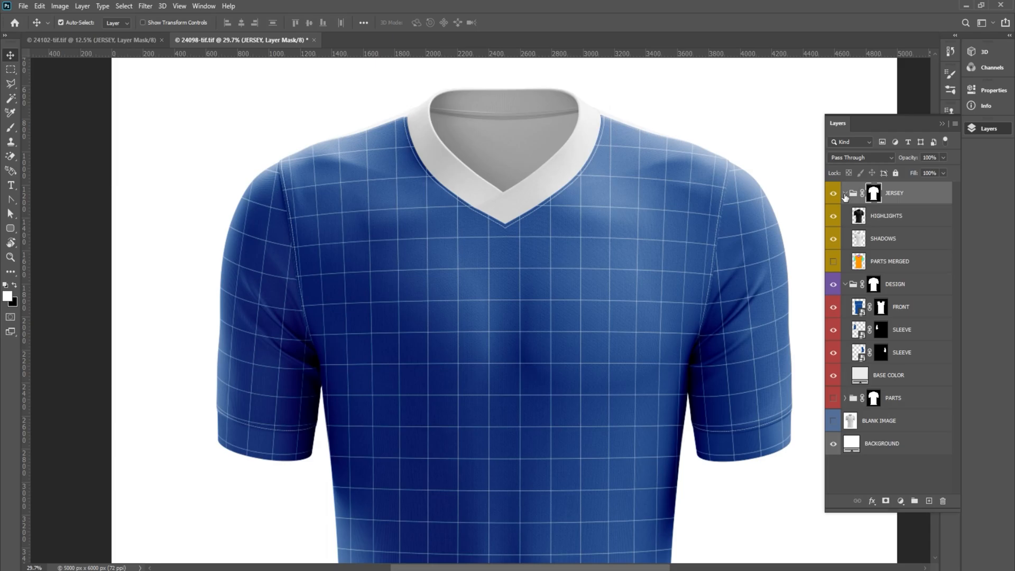
left_click(833, 216)
left_click(833, 216)
left_click(833, 239)
left_click(833, 239)
left_click(832, 261)
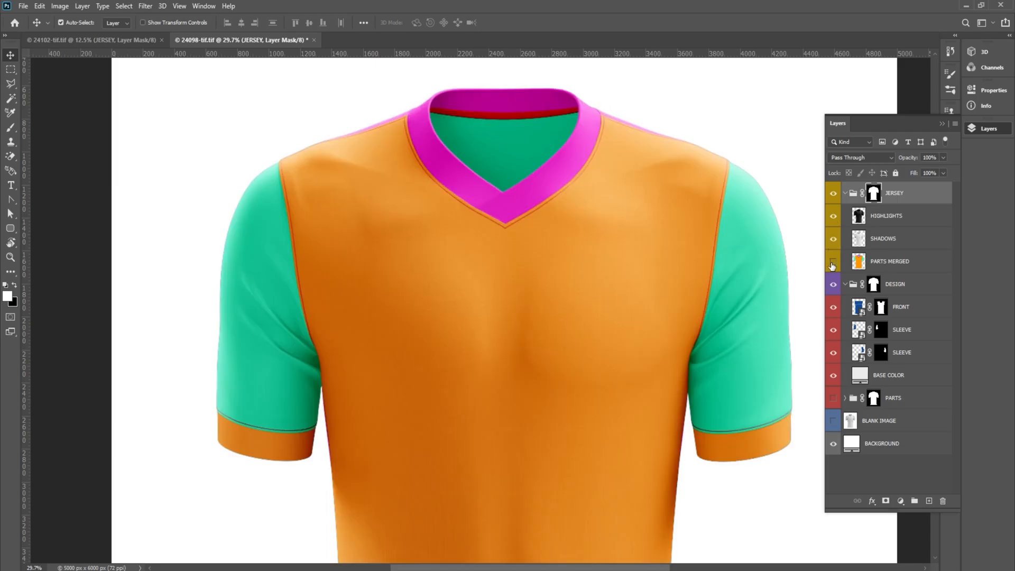
left_click(833, 263)
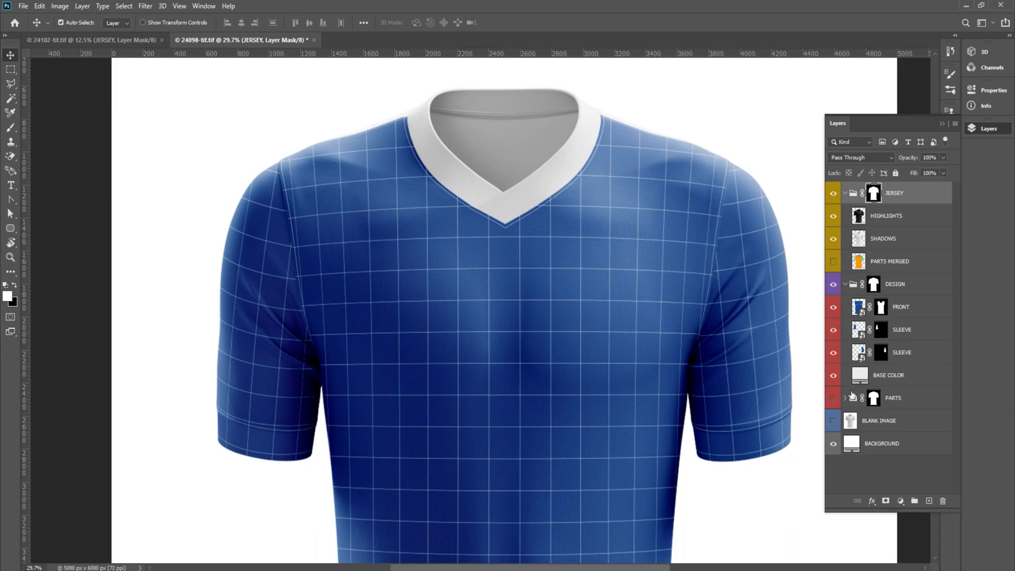
left_click(846, 398)
- Hide DESIGN and inspect the PARTS layers, showing STITCHES and toggling the COLLAR colour
scroll(850, 391, "down", 7)
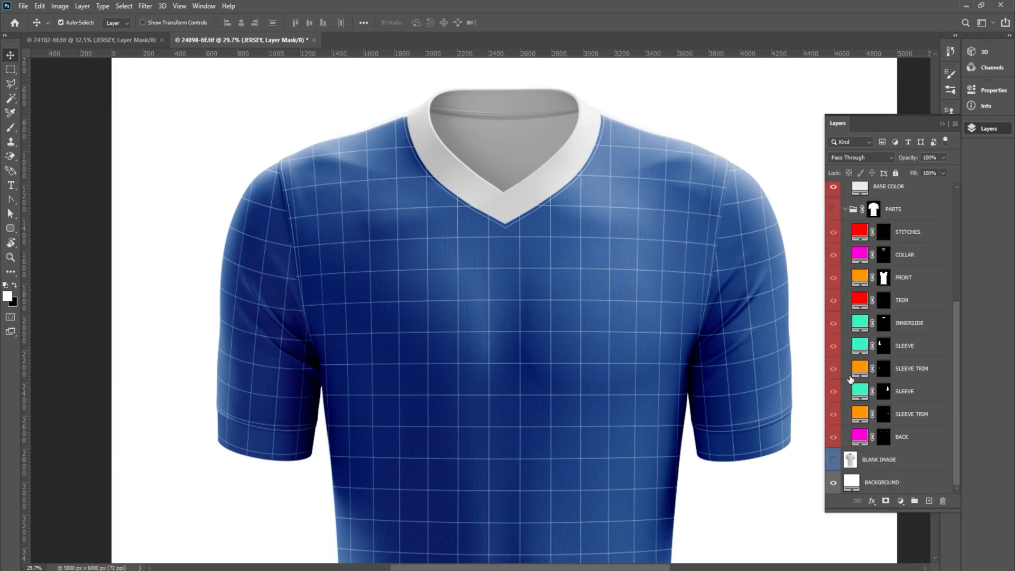
scroll(852, 384, "up", 6)
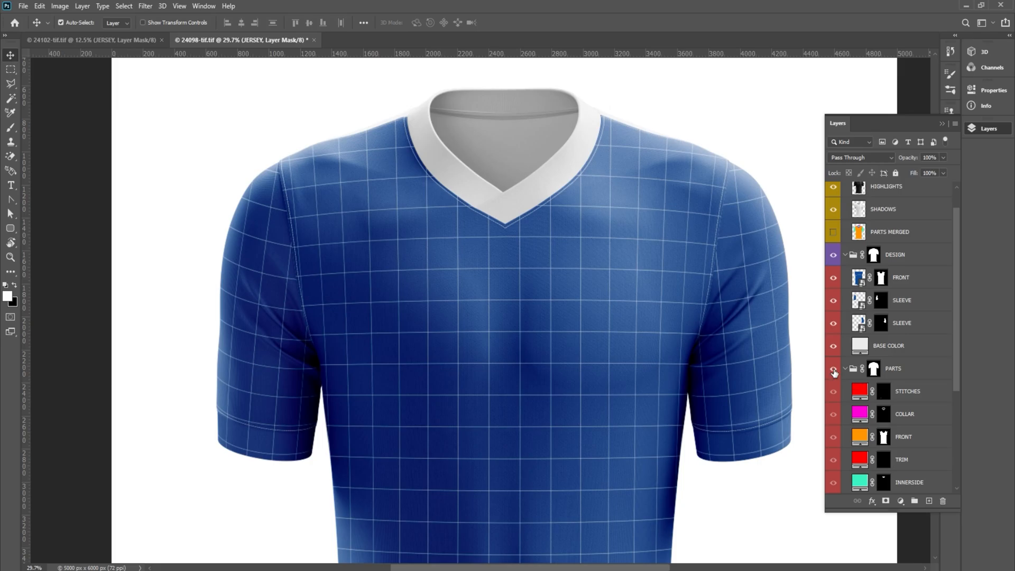
left_click(833, 255)
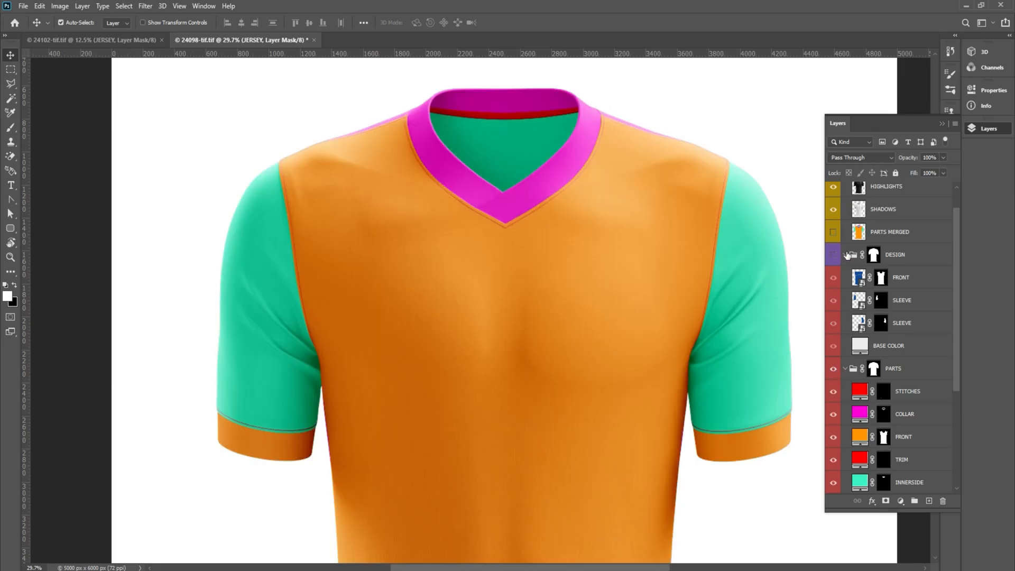
left_click(845, 254)
left_click(582, 158)
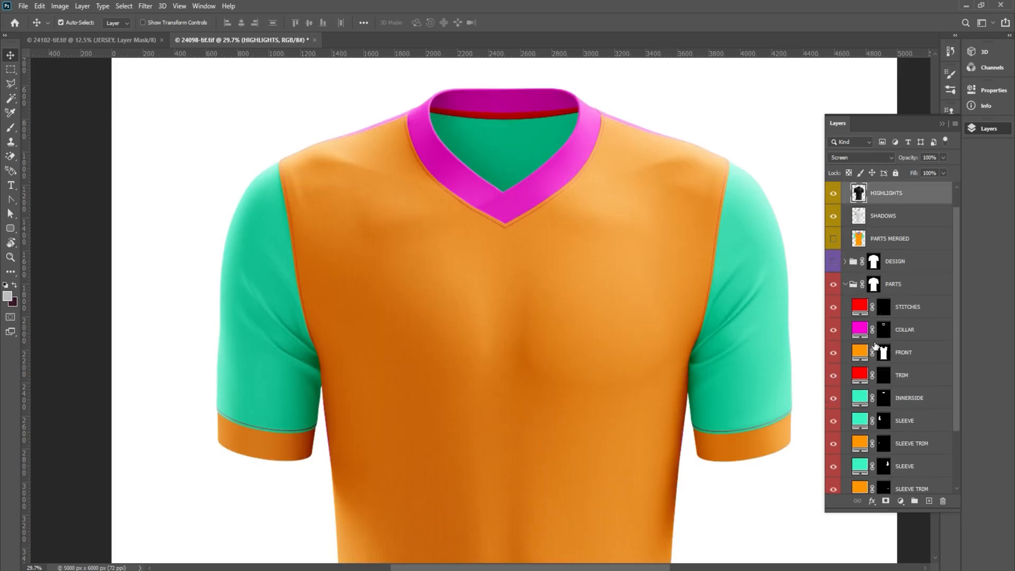
left_click(834, 308)
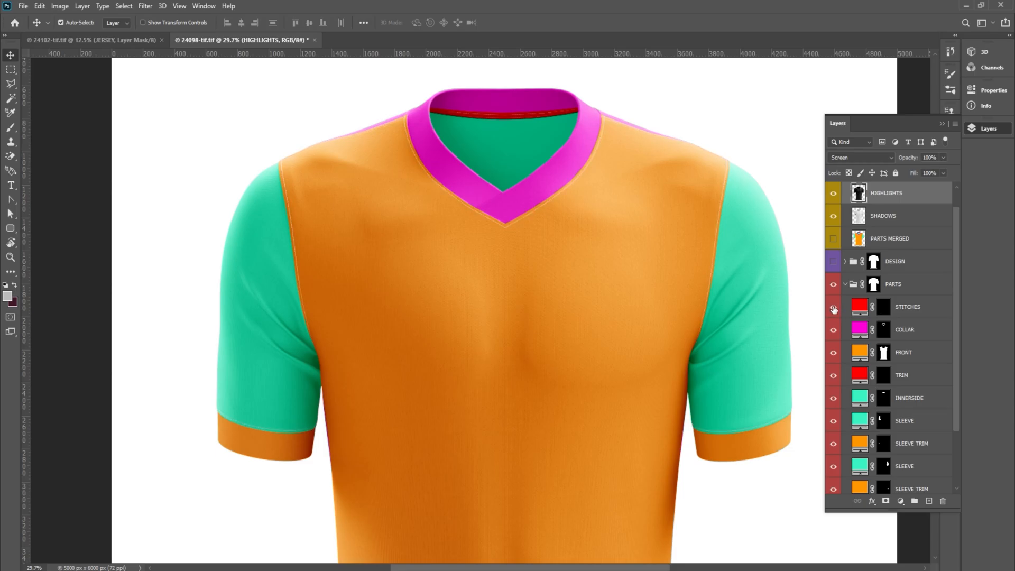
left_click(834, 332)
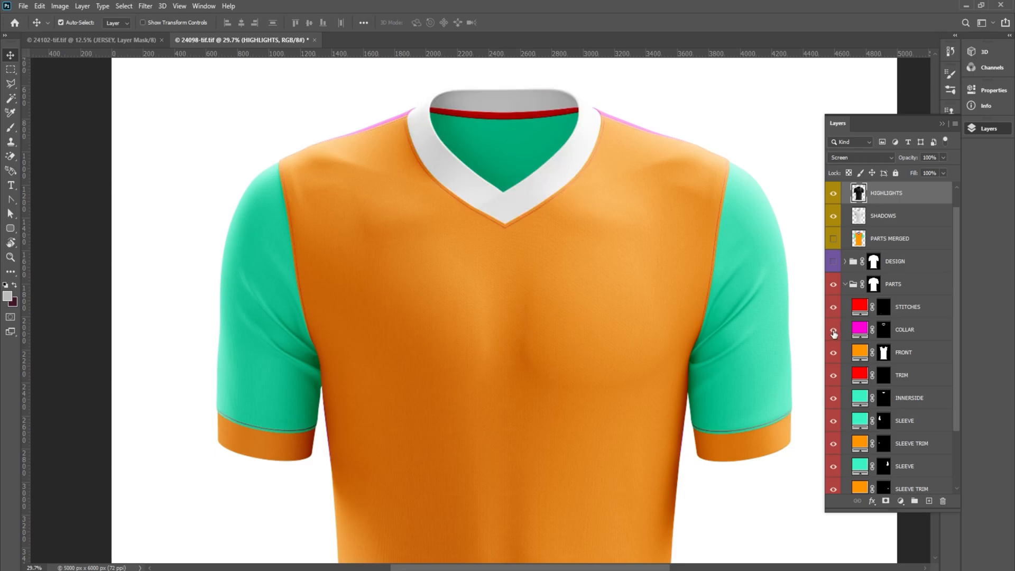
left_click(834, 334)
scroll(510, 148, "up", 5)
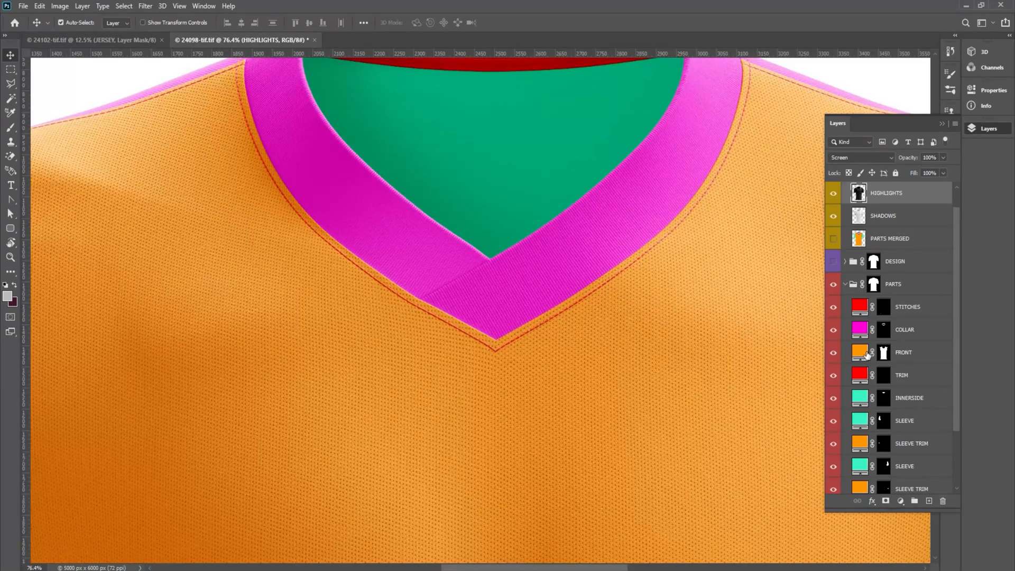
left_click(884, 330)
scroll(882, 241, "up", 1)
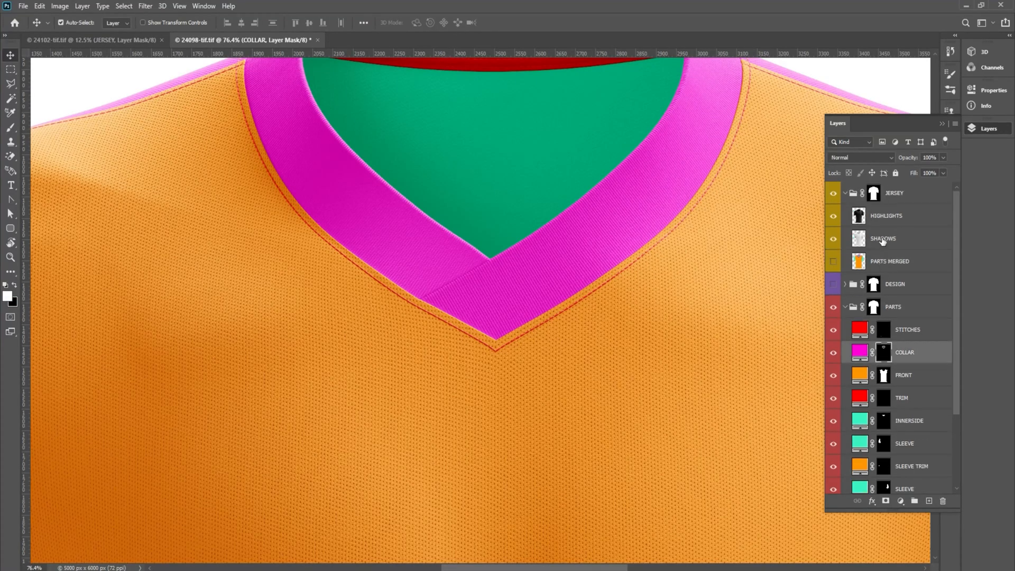
- Hide PARTS, show the blue grid DESIGN, and open the FRONT smart object for editing
left_click(844, 285)
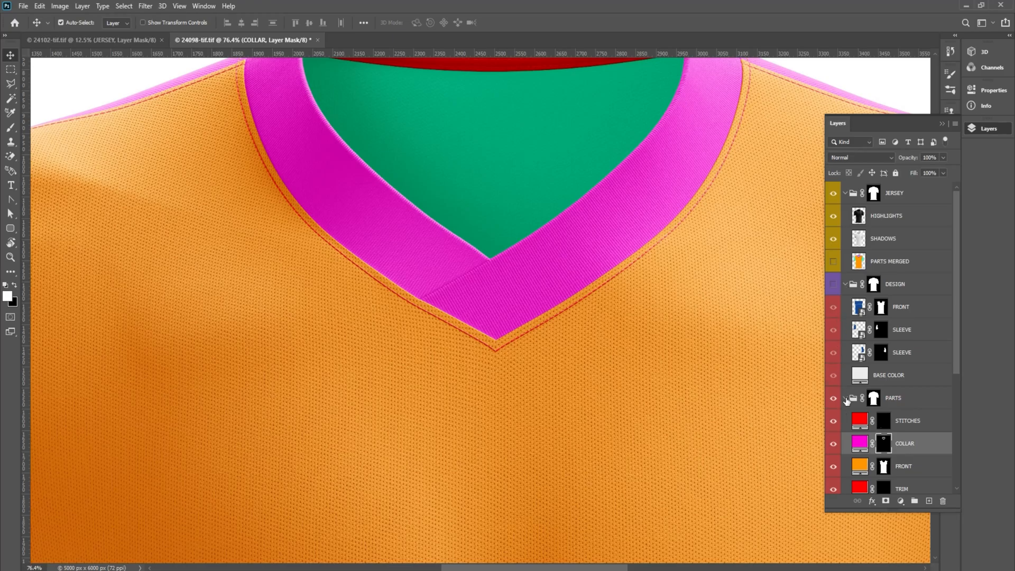
left_click(845, 397)
left_click(834, 398)
left_click(833, 286)
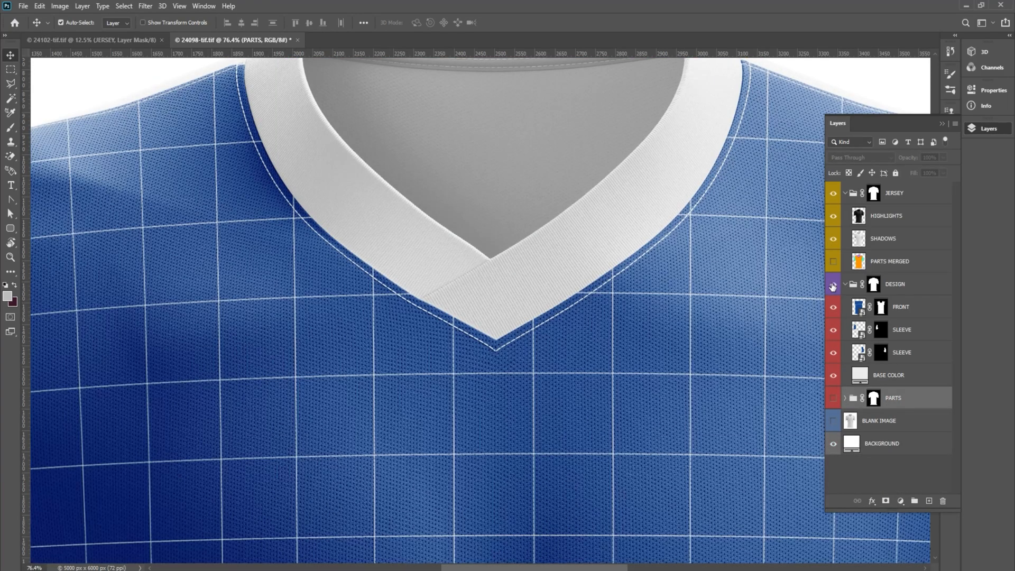
left_click(833, 376)
left_click(834, 376)
scroll(470, 306, "down", 3)
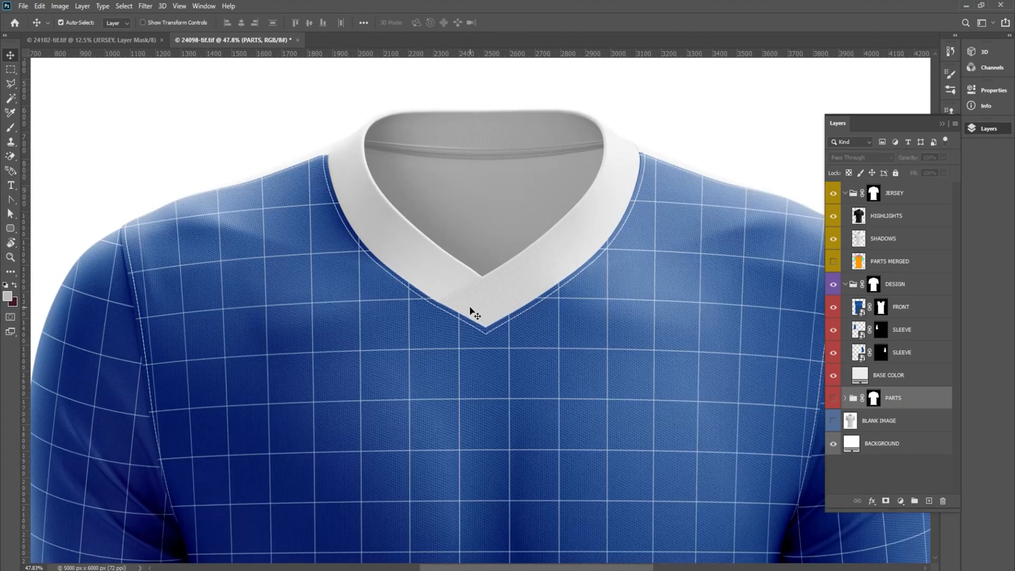
scroll(451, 322, "down", 4)
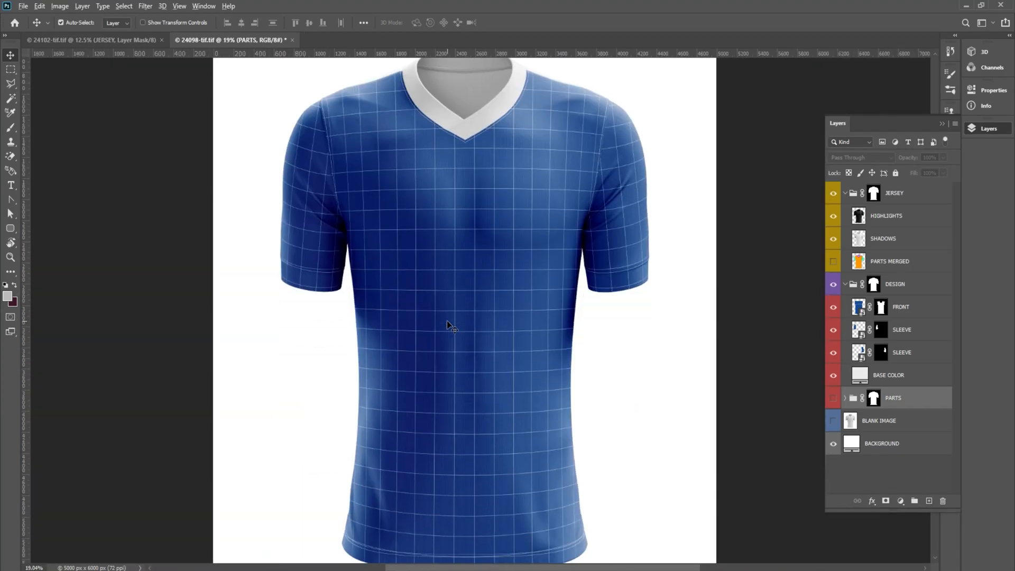
scroll(447, 323, "up", 1)
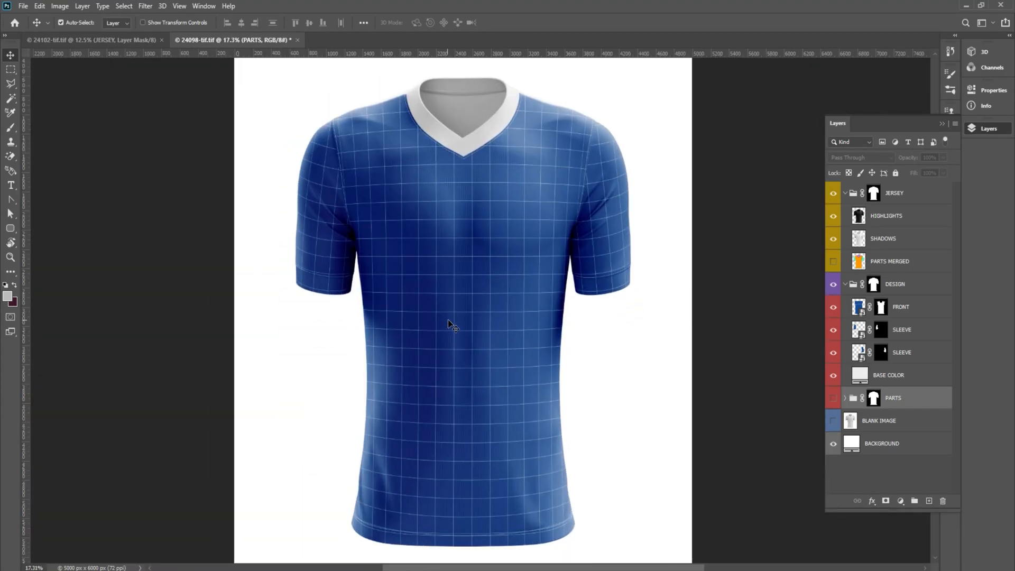
double_click(859, 308)
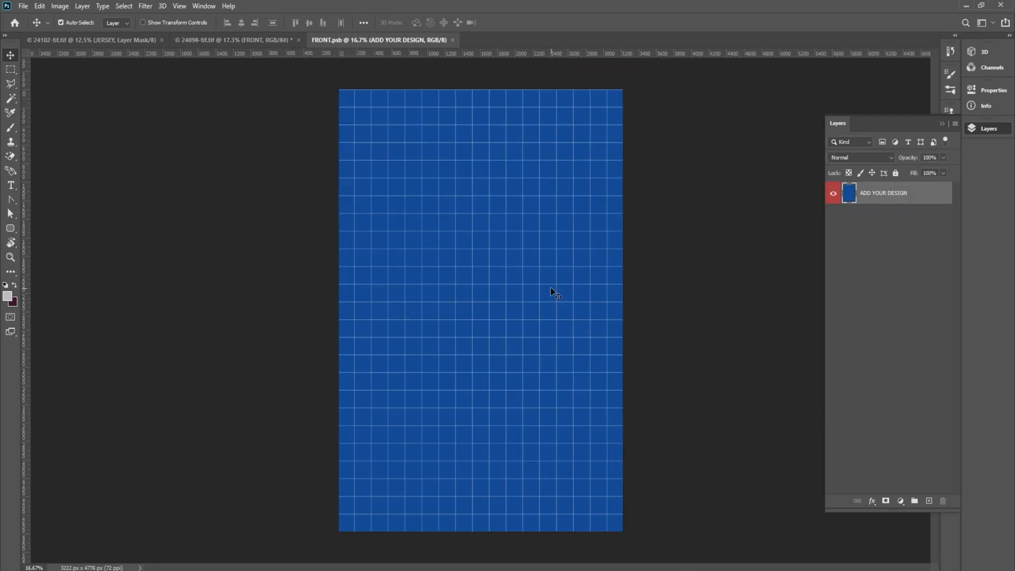
- Add Layer 1 filled with light grey over the blue grid, plus an empty Layer 2 above
scroll(498, 141, "up", 5)
scroll(497, 141, "down", 5)
left_click(929, 501)
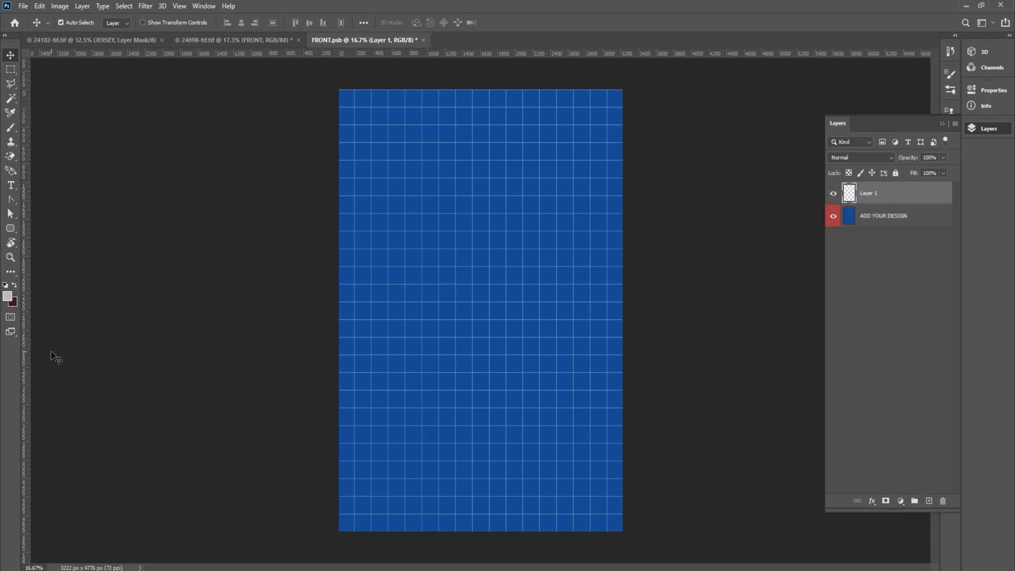
key("alt+BackSpace")
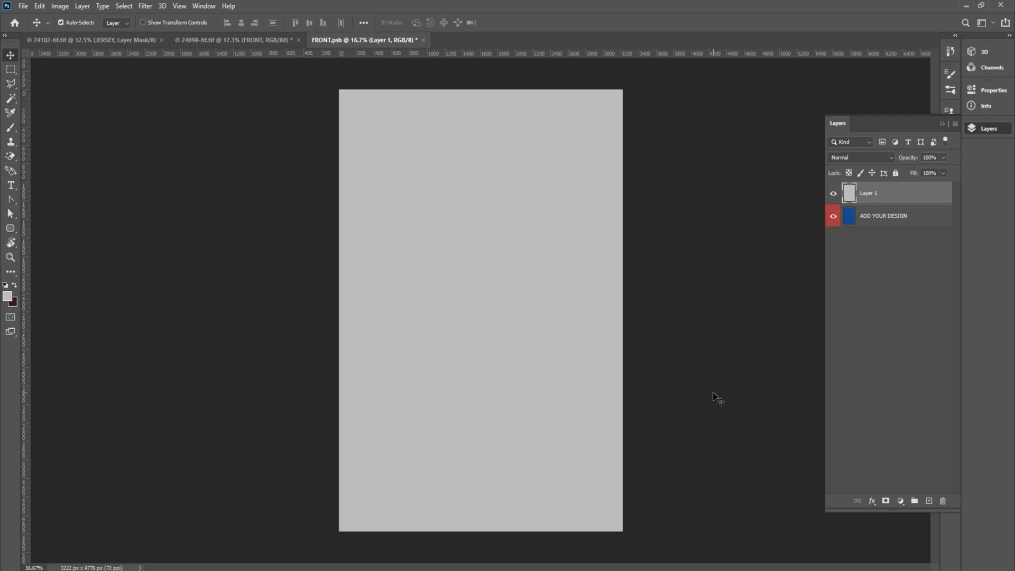
left_click(930, 501)
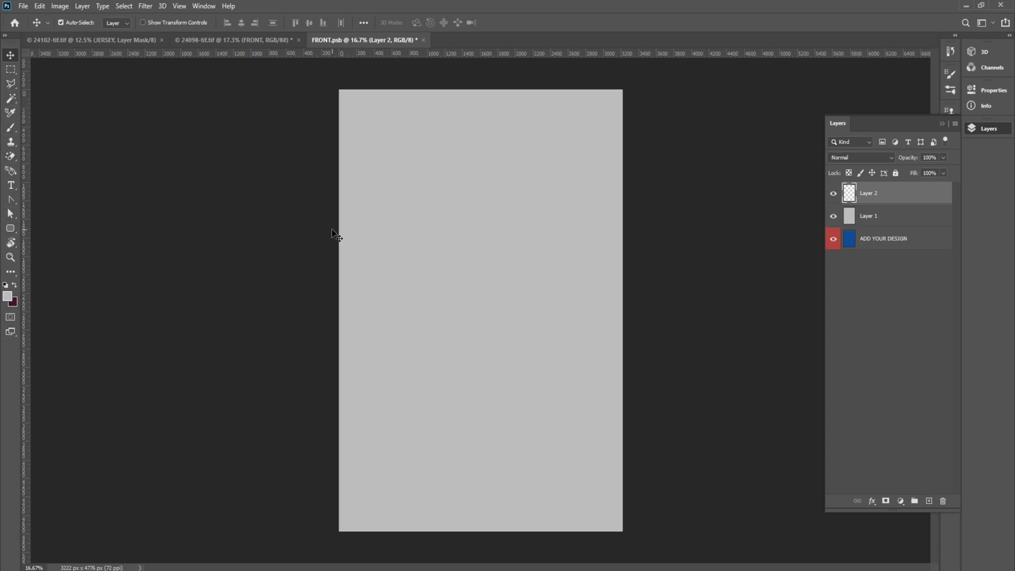
- Draw a wide rectangle band across the upper page and fill it pure black
left_click(10, 227)
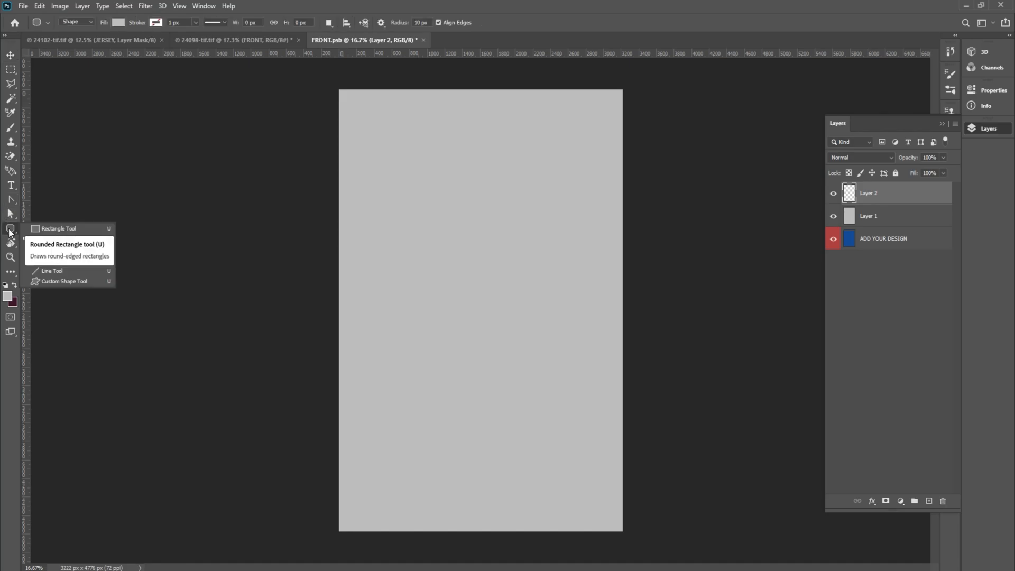
left_click(50, 235)
left_click_drag(323, 192, 643, 246)
left_click(858, 155)
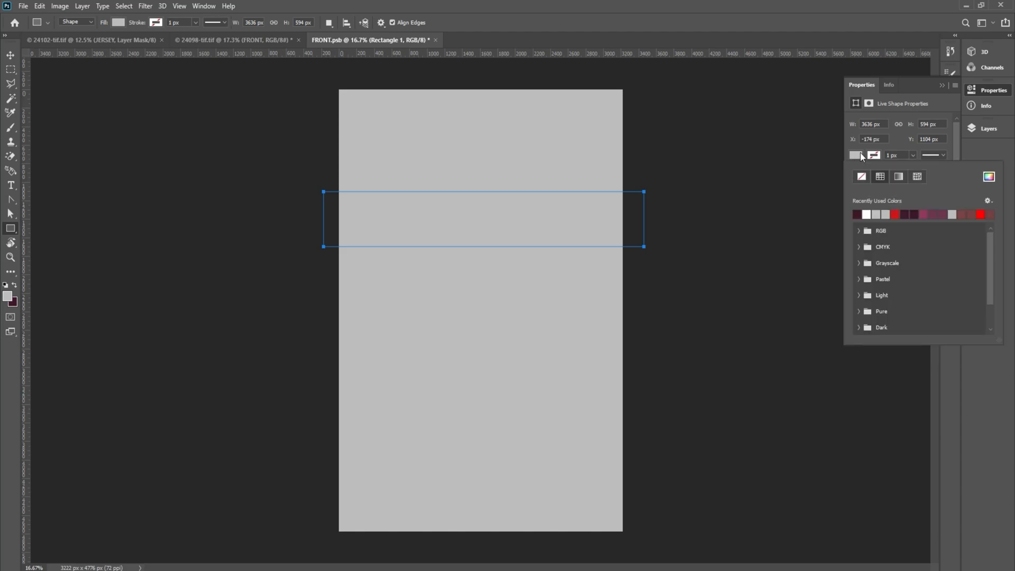
left_click(988, 176)
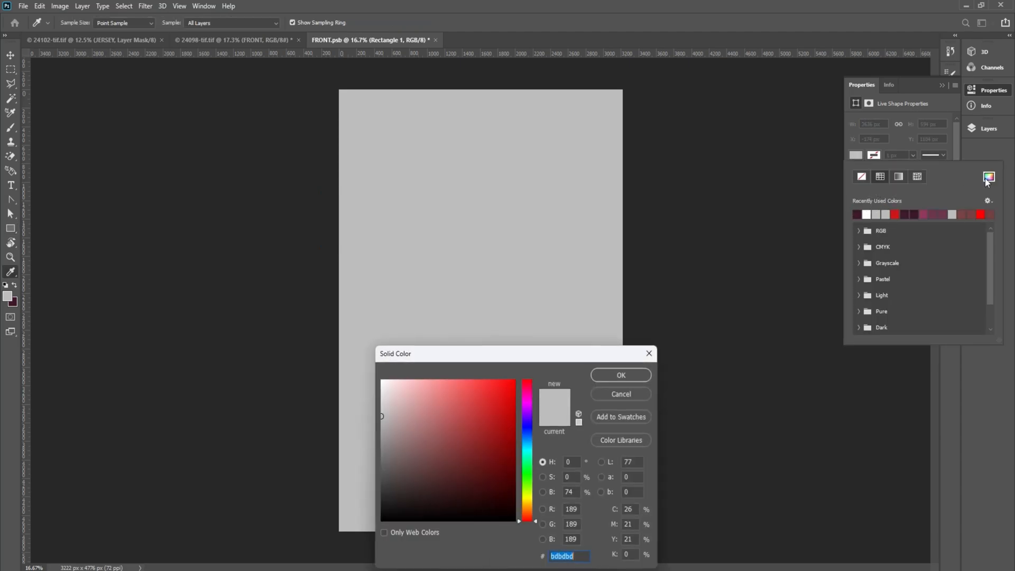
left_click_drag(485, 421, 381, 553)
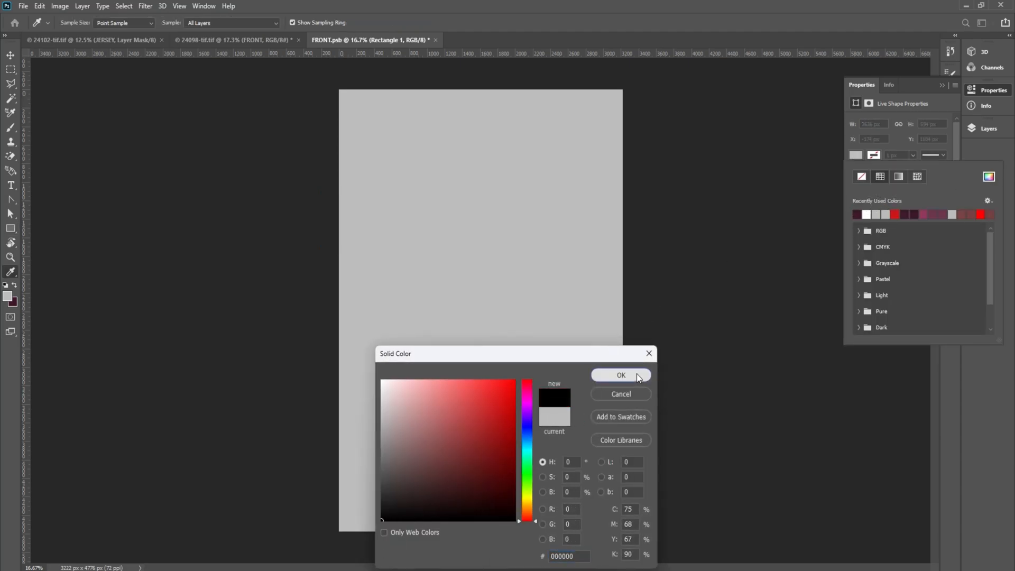
left_click(621, 375)
left_click(10, 55)
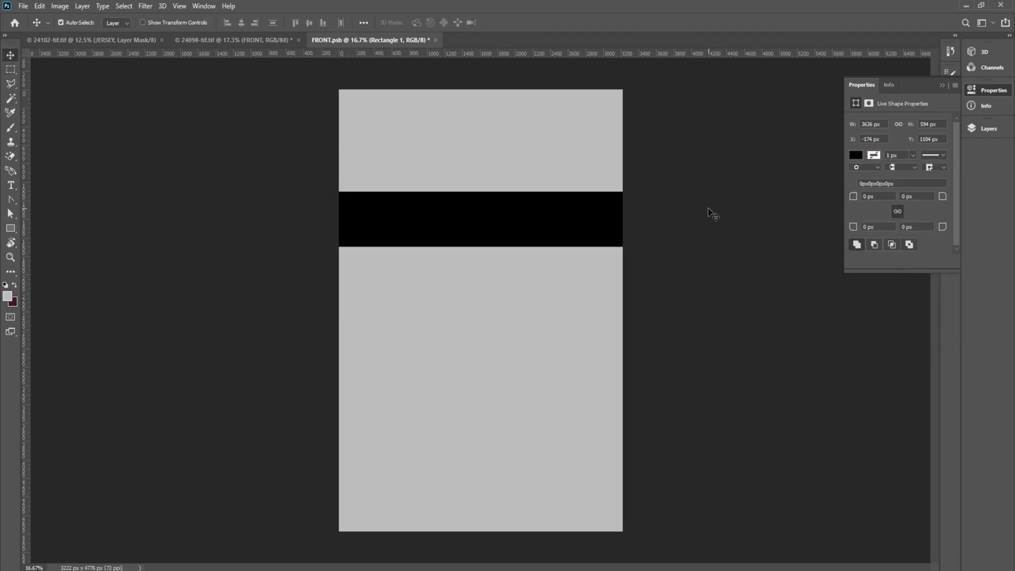
left_click(983, 132)
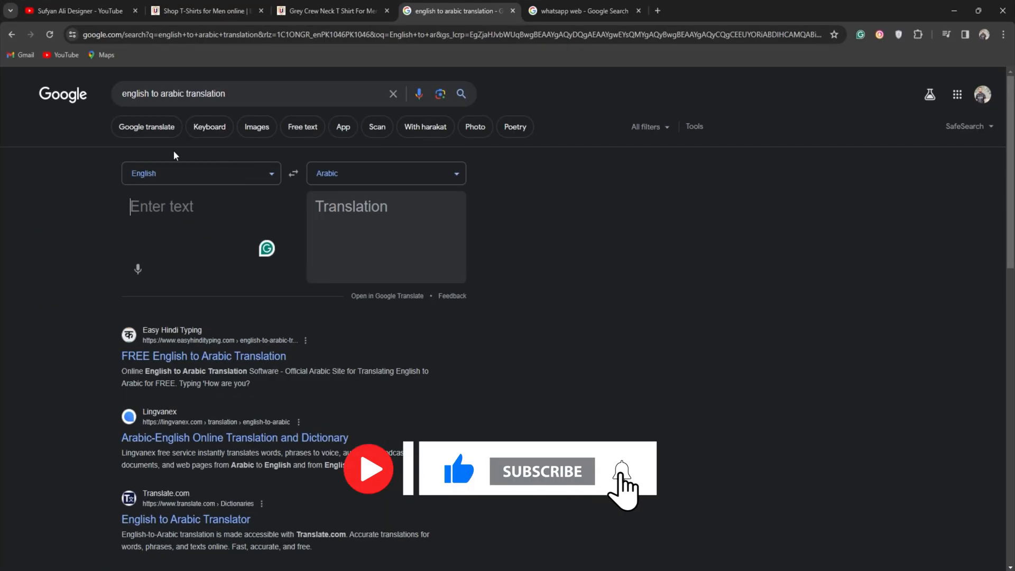
- Translate 'Designer' in the browser, copy the Arabic result, and minimize the browser
type("Designer")
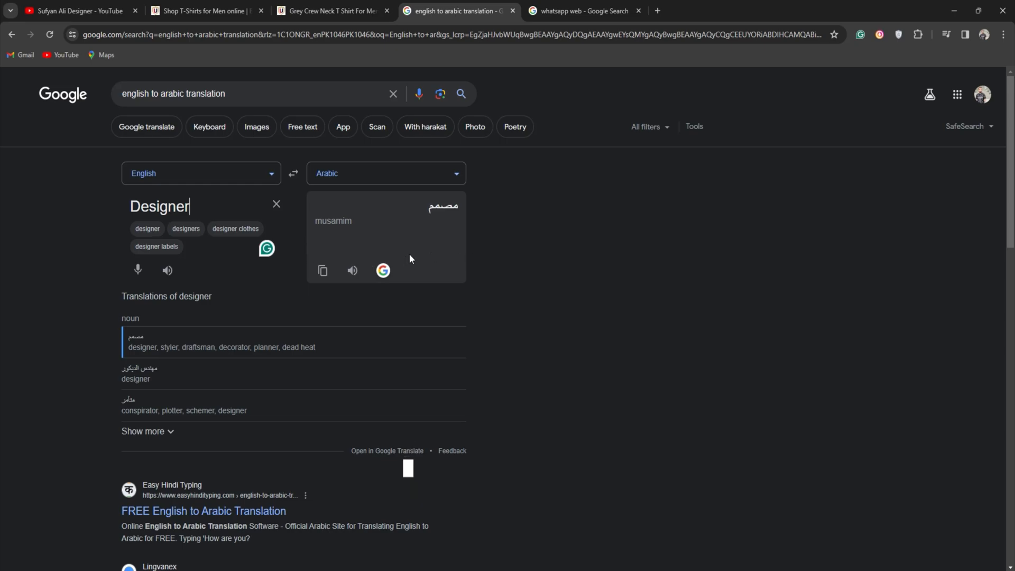
left_click(322, 270)
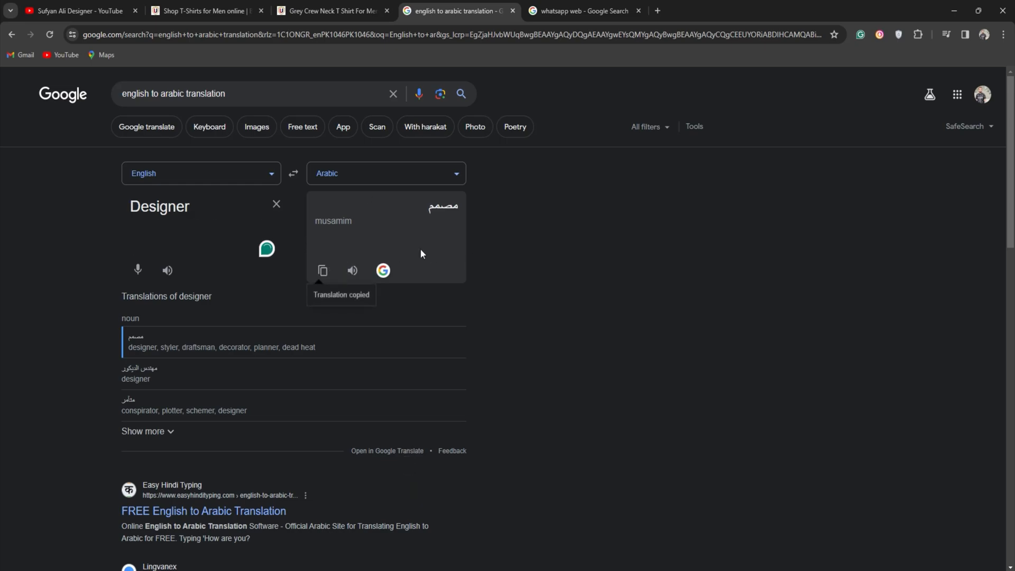
left_click(954, 10)
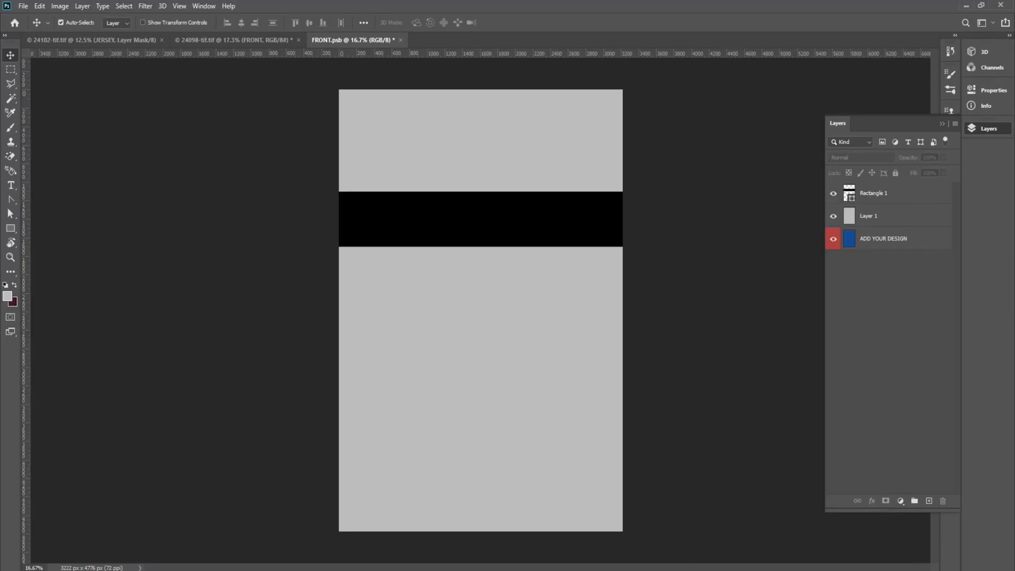
- Bring up the CorelDRAW drawing and select the Arabic word as a whole object
left_click(563, 537)
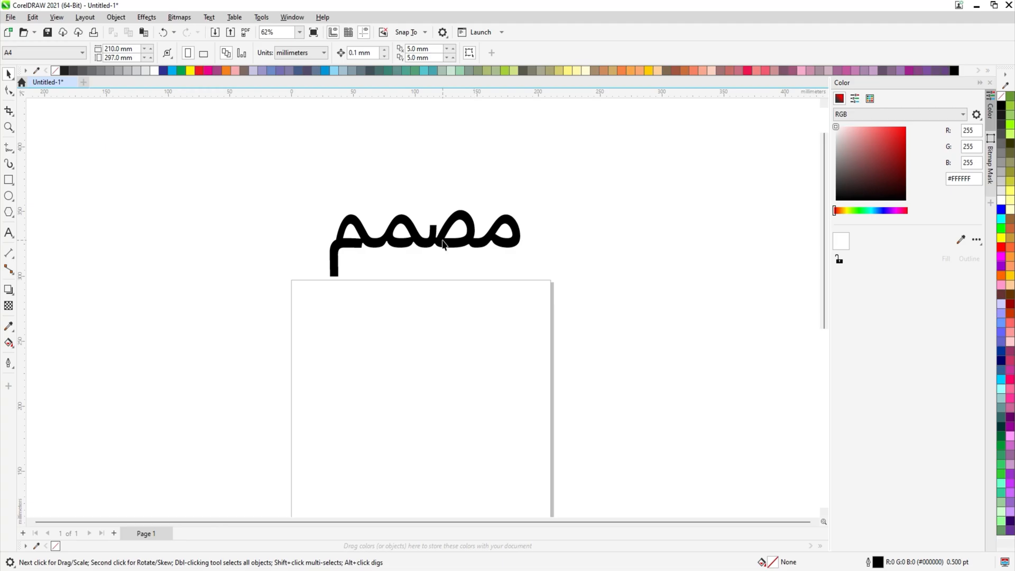
left_click_drag(435, 219, 474, 254)
double_click(487, 255)
left_click(8, 74)
left_click(437, 246)
left_click(443, 255)
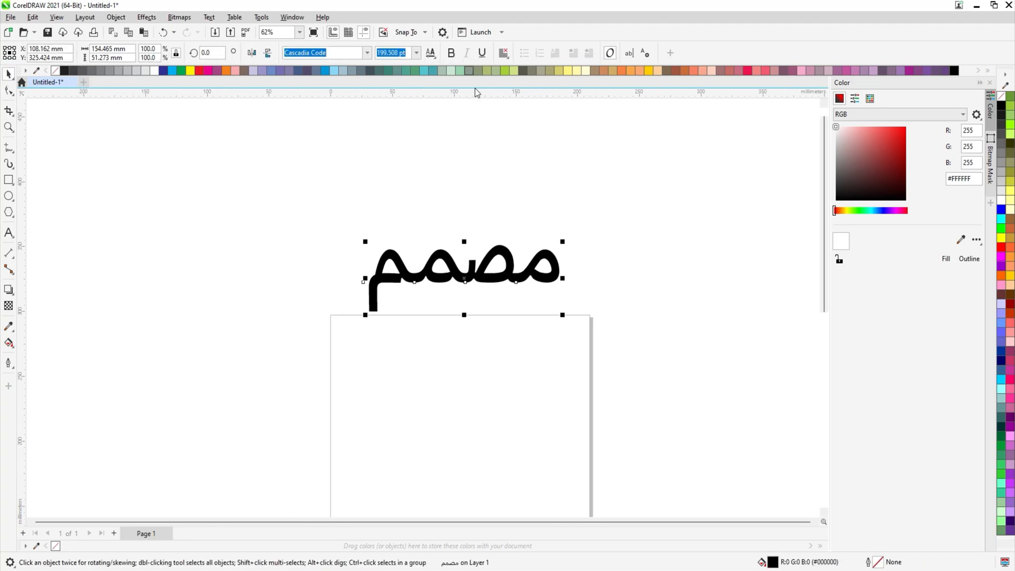
- Export the selection as PDF 'Designer Logo For T Shirt' into Downloads with default PDF settings
key("ctrl+e")
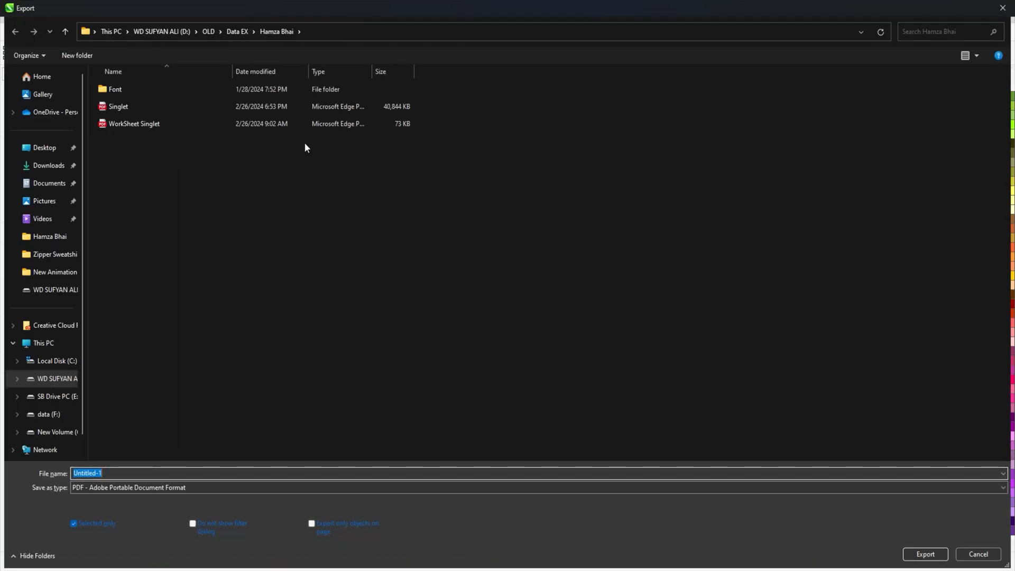
left_click(39, 167)
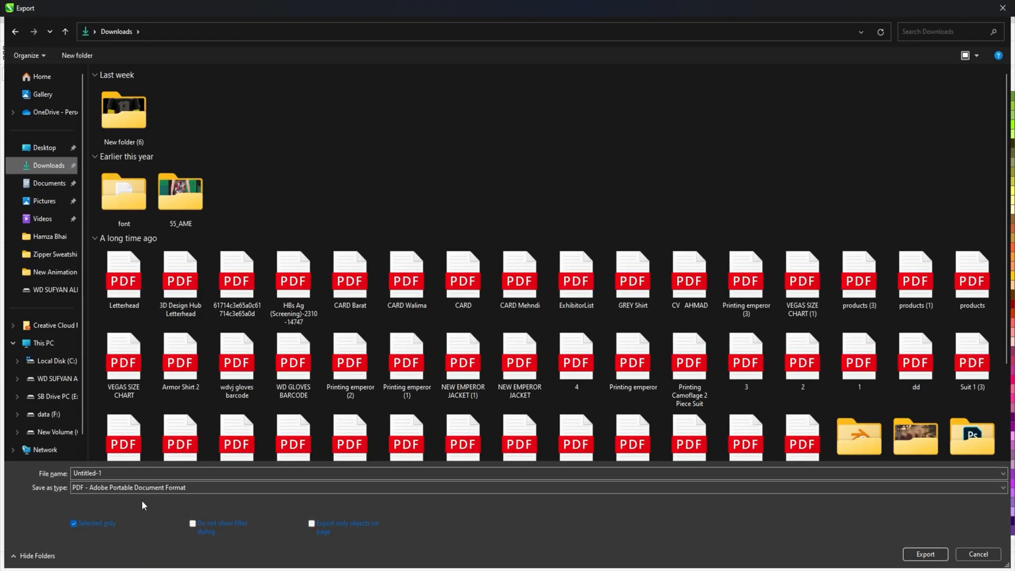
left_click(130, 489)
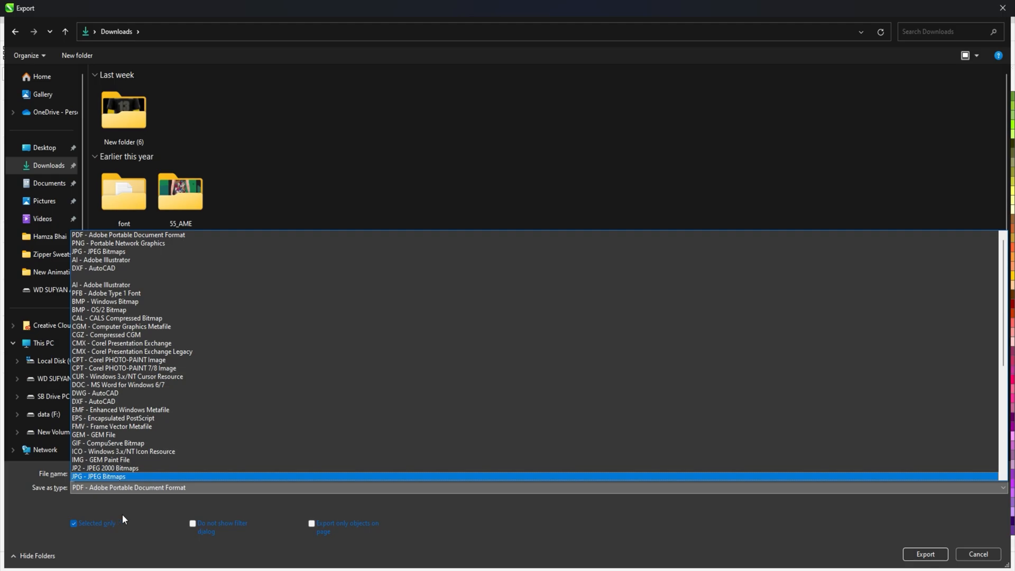
left_click(122, 515)
left_click(134, 474)
type("Designer Logo For")
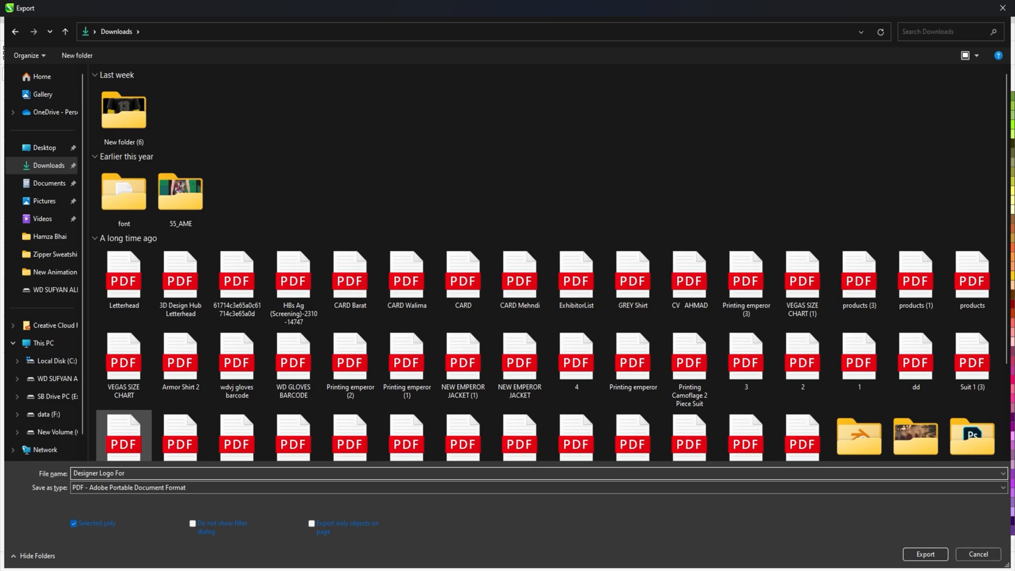
type(" T Shirt")
key("Return")
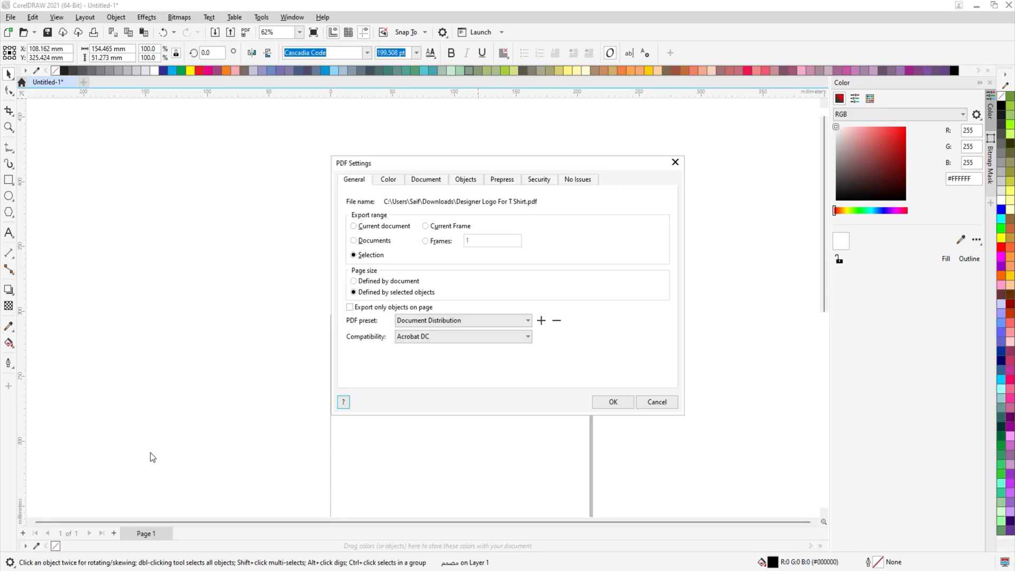
left_click(620, 403)
left_click(579, 268)
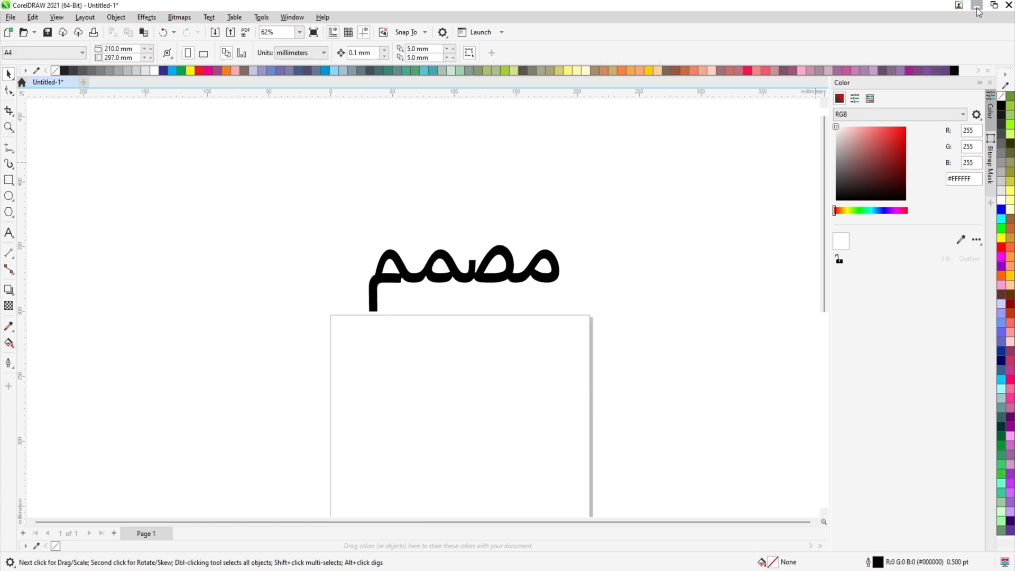
left_click(976, 5)
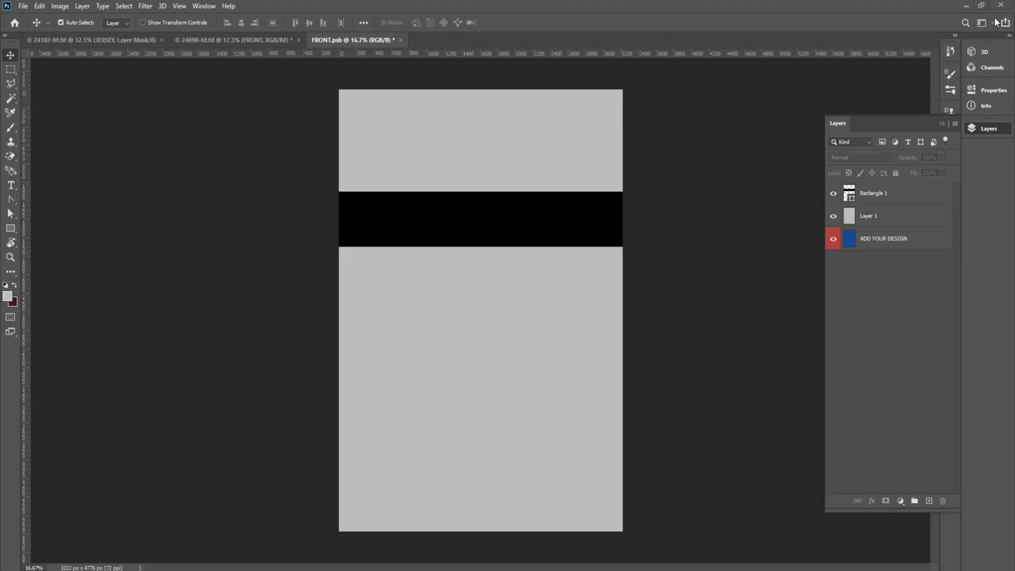
- Open the exported logo PDF in Photoshop and place it onto the black band in FRONT.psb
left_click(967, 8)
left_click_drag(119, 127, 655, 39)
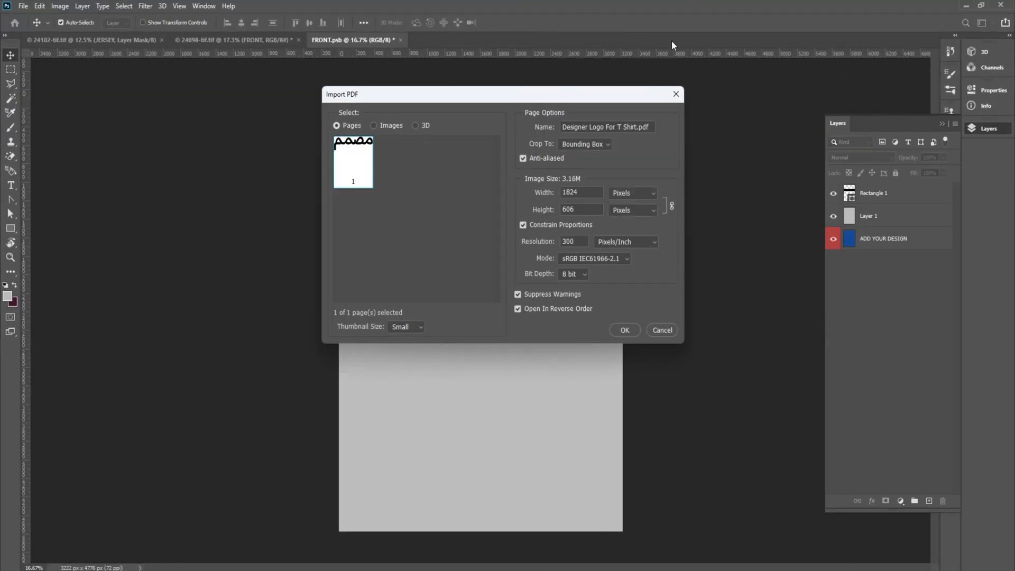
left_click(624, 329)
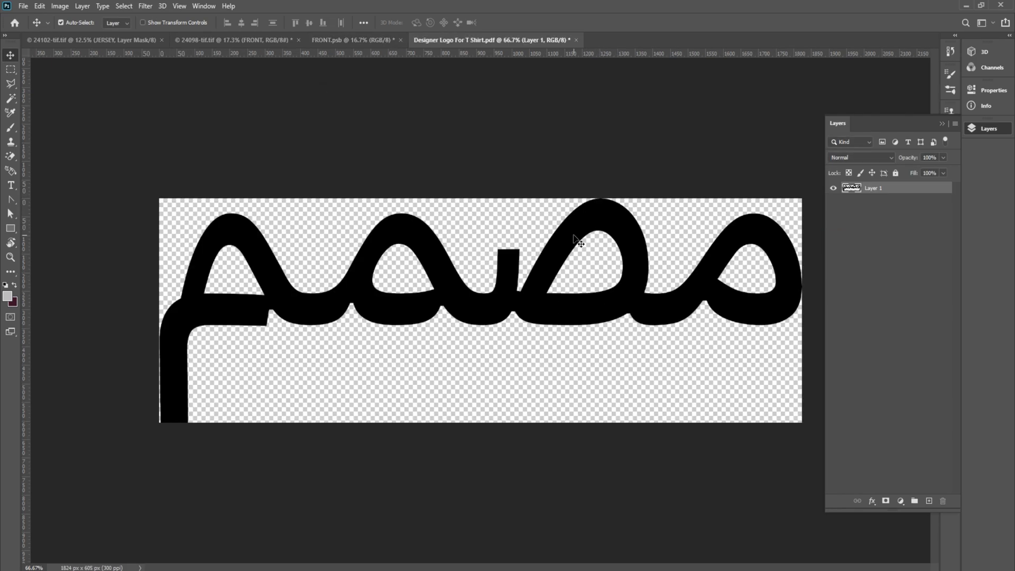
left_click_drag(576, 240, 467, 188)
key("ctrl+t")
left_click_drag(518, 297, 512, 209)
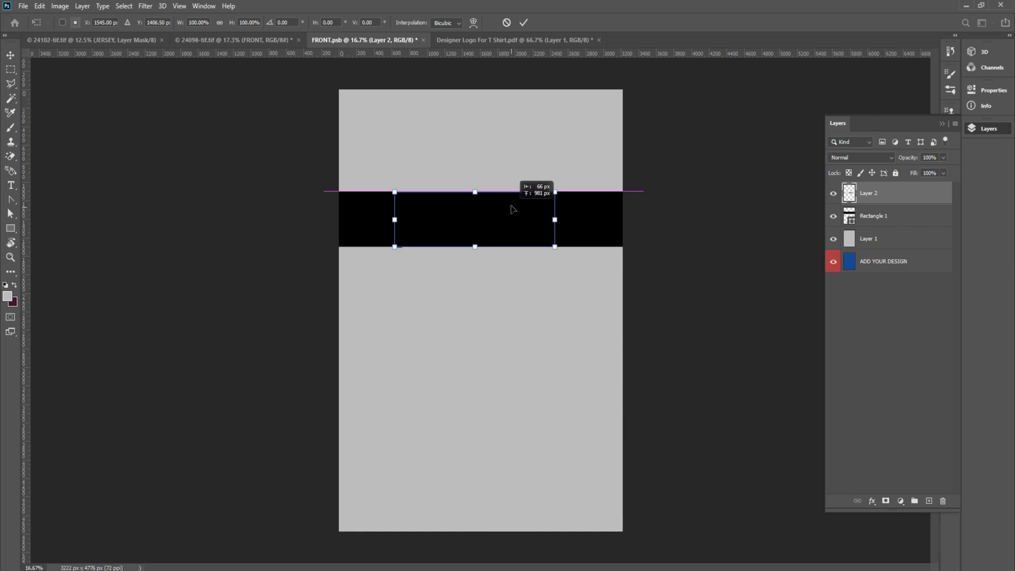
key("Return")
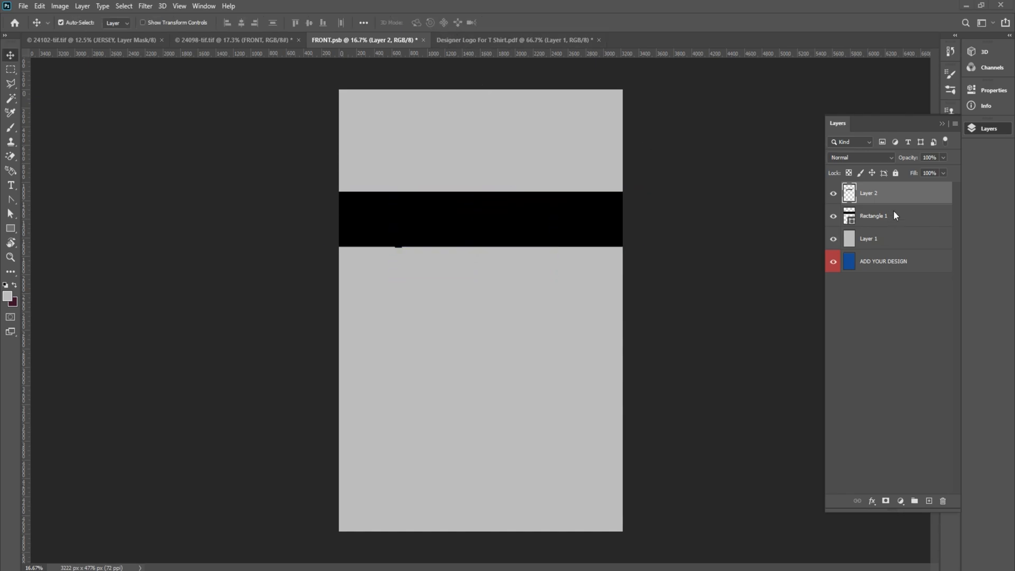
- Reorder the logo layer relative to Rectangle 1 and make it white with a Color Overlay
mouse_move(881, 213)
left_mouse_down()
mouse_move(895, 208)
mouse_move(895, 225)
mouse_move(880, 221)
mouse_move(887, 198)
left_mouse_up()
double_click(889, 201)
left_click(618, 456)
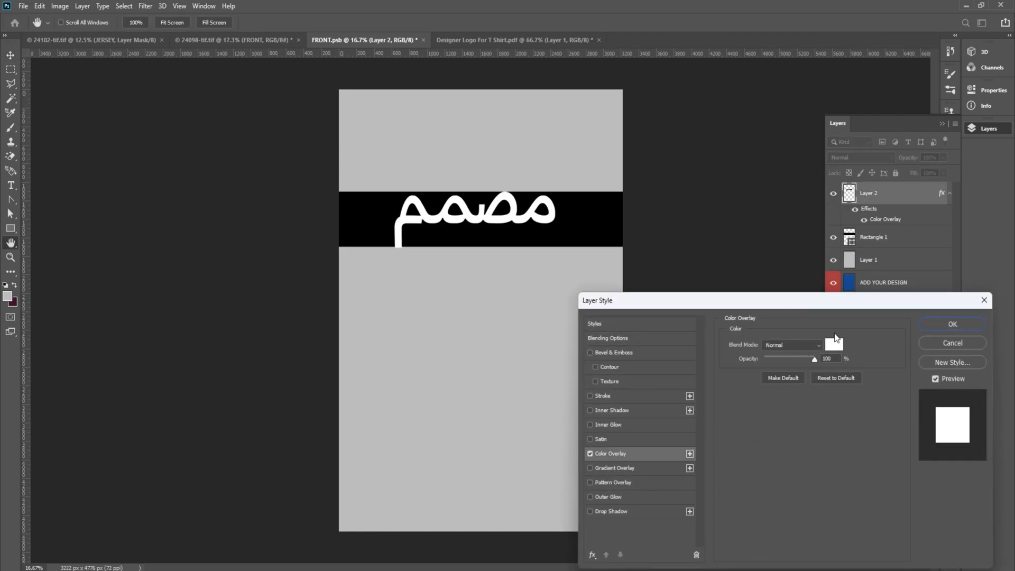
left_click(952, 323)
- Shrink the logo and centre it horizontally on the black band
key("v")
scroll(586, 193, "up", 3)
key("ctrl+t")
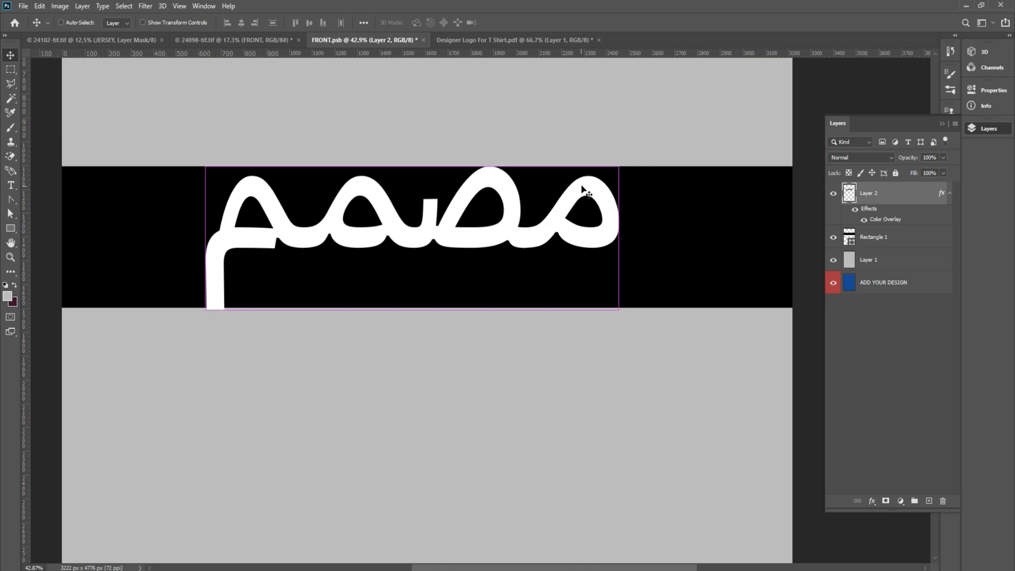
left_click_drag(617, 165, 506, 208)
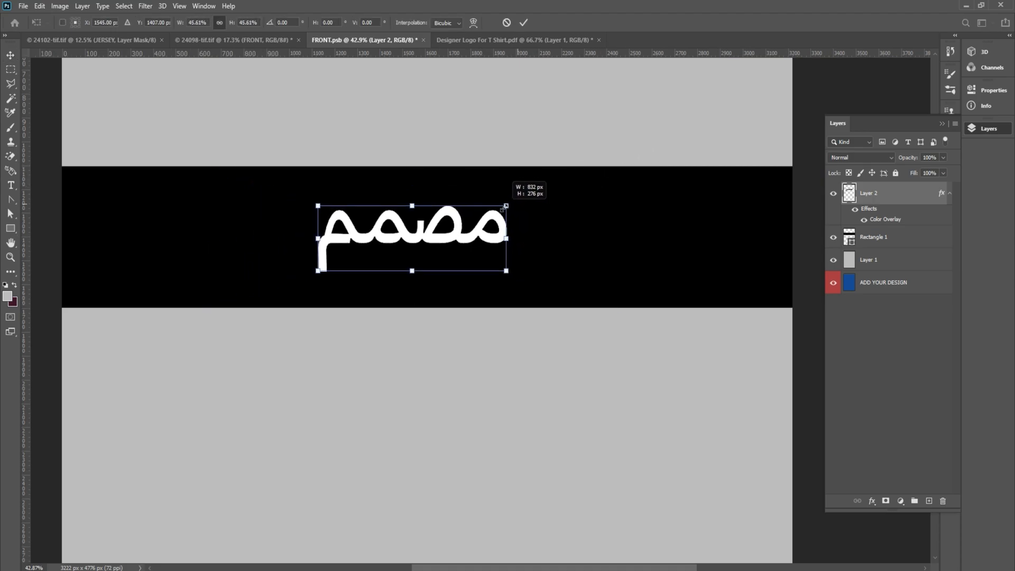
key("Return")
left_click(613, 245, "shift")
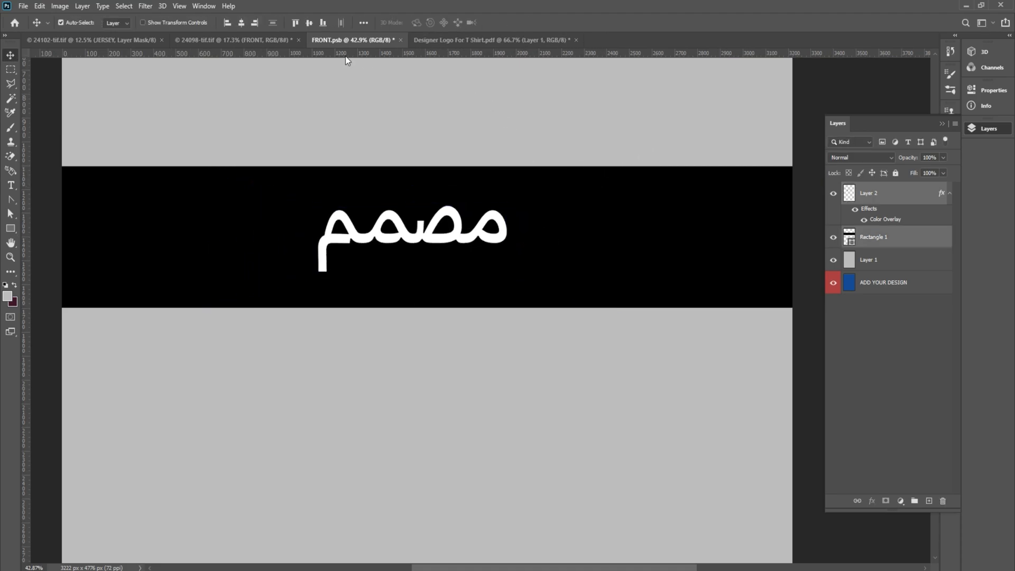
left_click(241, 22)
- Trim the black band so both ends meet the canvas edges
scroll(564, 243, "down", 4)
left_click(740, 317)
left_click(605, 230)
key("ctrl+t")
left_click_drag(762, 239, 720, 238)
left_click_drag(195, 244, 222, 241)
key("Return")
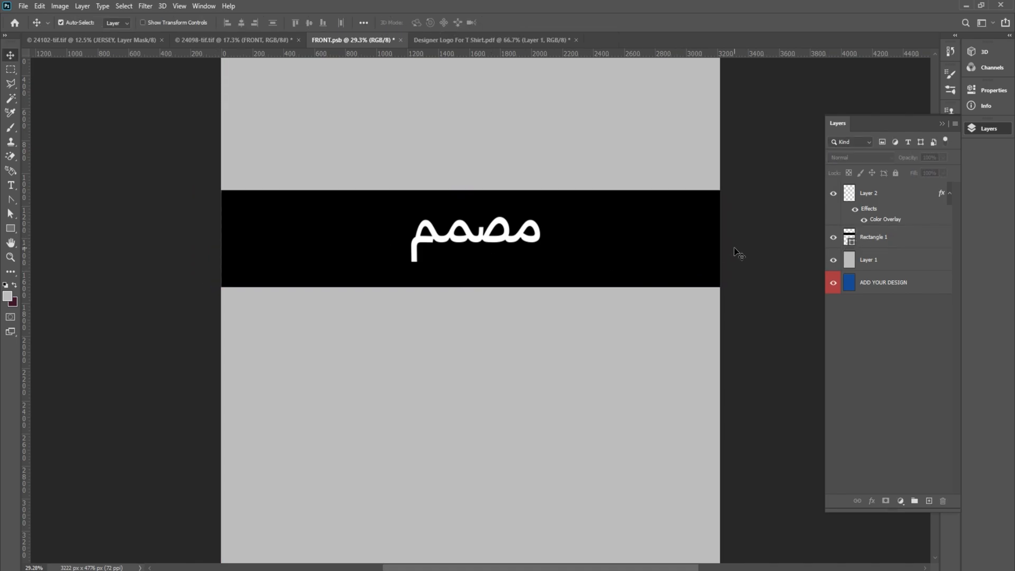
- Re-centre the logo horizontally on the band, fit the page in view, and save FRONT.psb
left_click(531, 233)
left_click(585, 235, "shift")
left_click(242, 24)
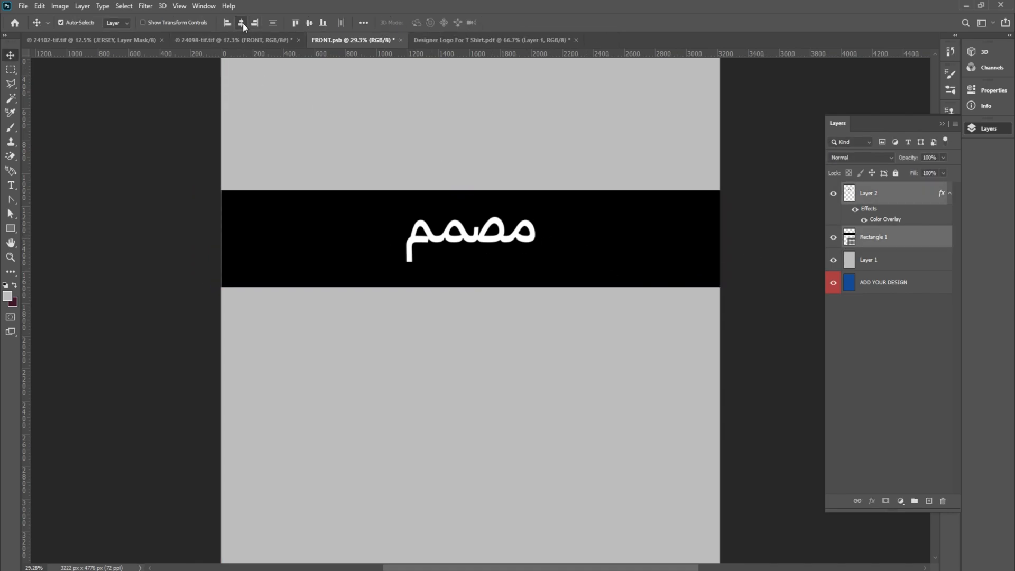
left_click(736, 231)
key("ctrl+0")
key("ctrl+s")
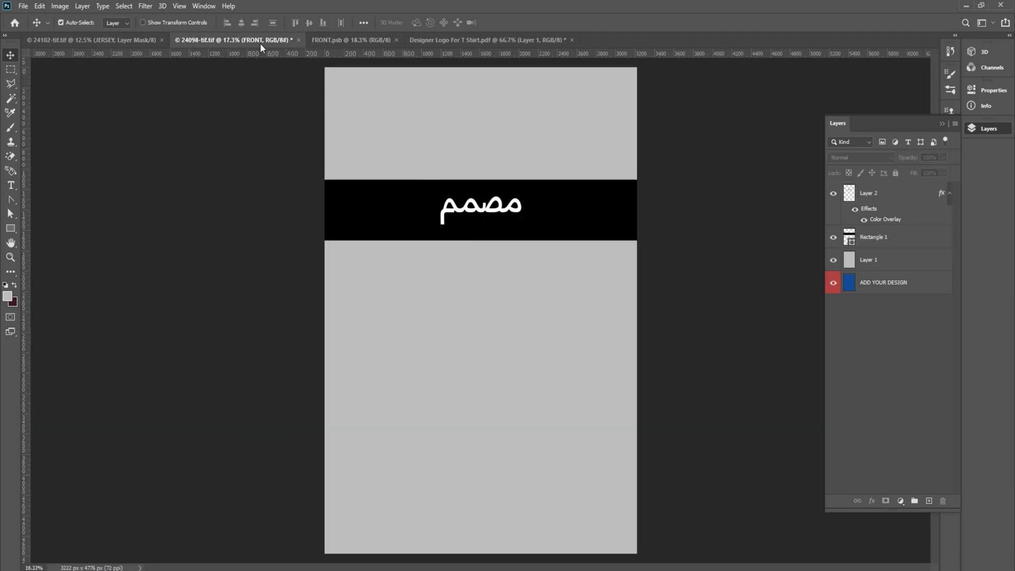
- Move the black band and logo lower on the FRONT page and save
left_click(244, 40)
scroll(427, 224, "up", 2)
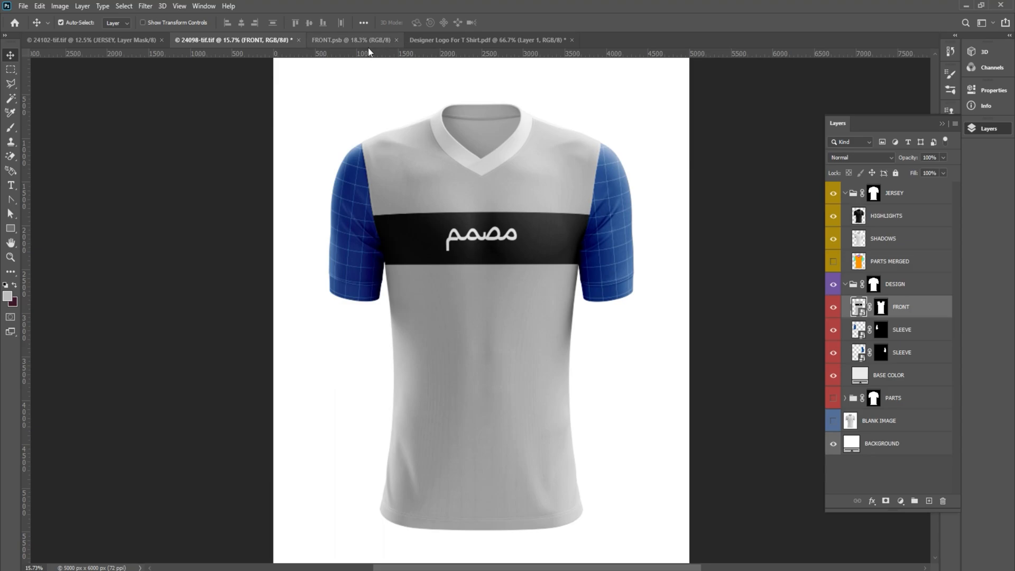
left_click(363, 40)
scroll(519, 213, "up", 2)
left_click(534, 199)
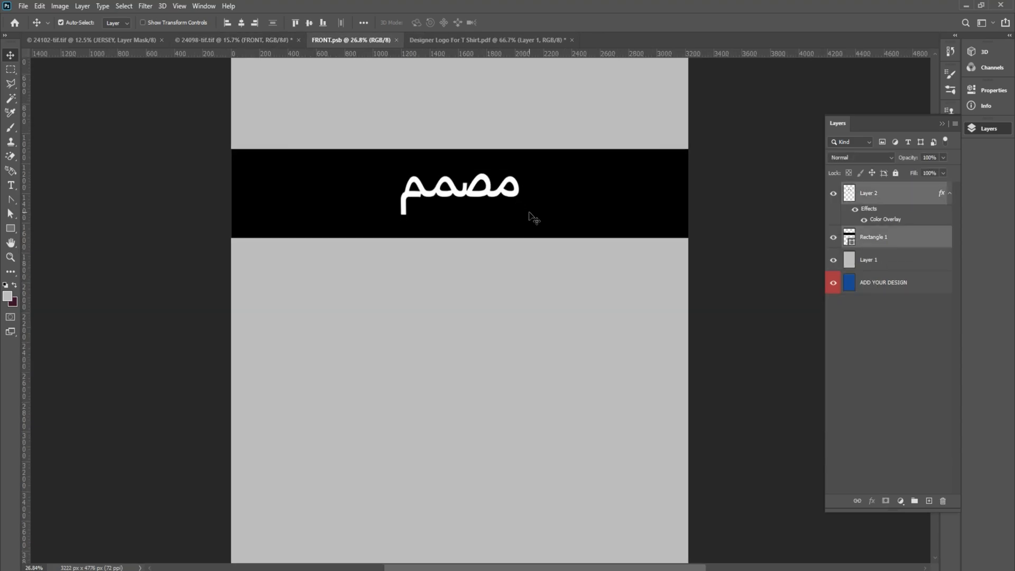
left_click_drag(548, 226, 547, 257)
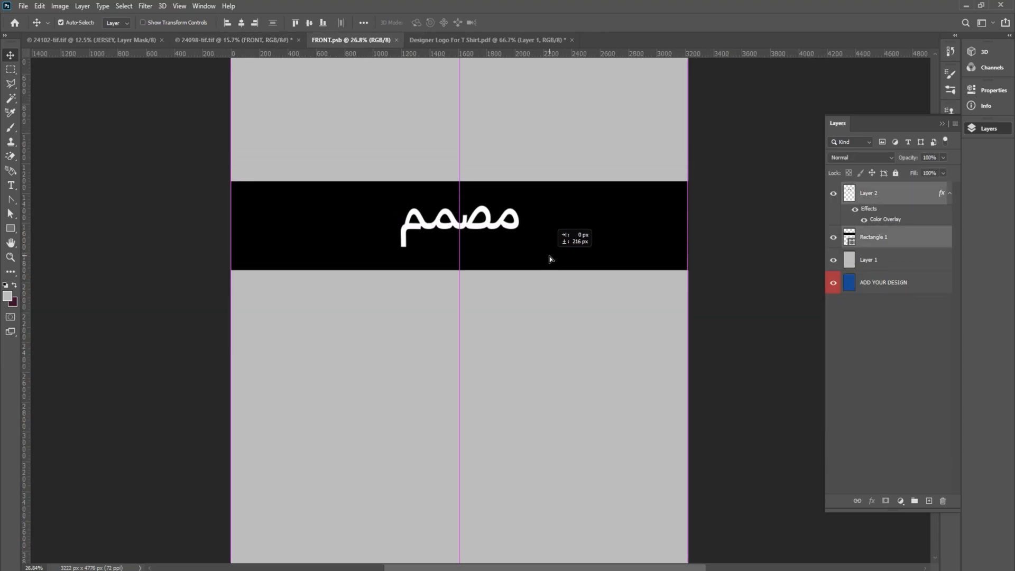
key("ctrl+s")
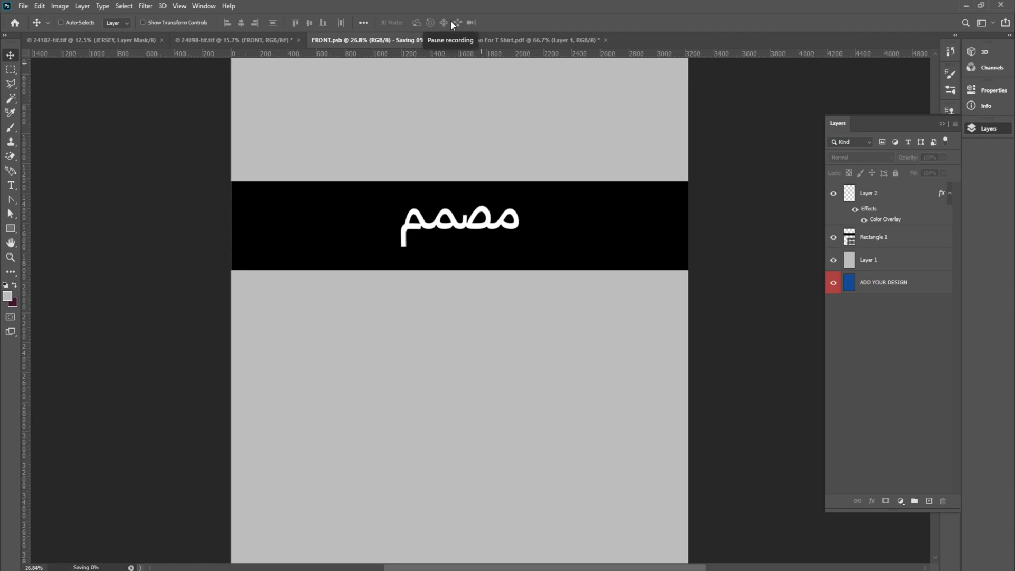
- Zoom around the logo on the jersey mockup, then return to FRONT and select the black band
left_click(272, 40)
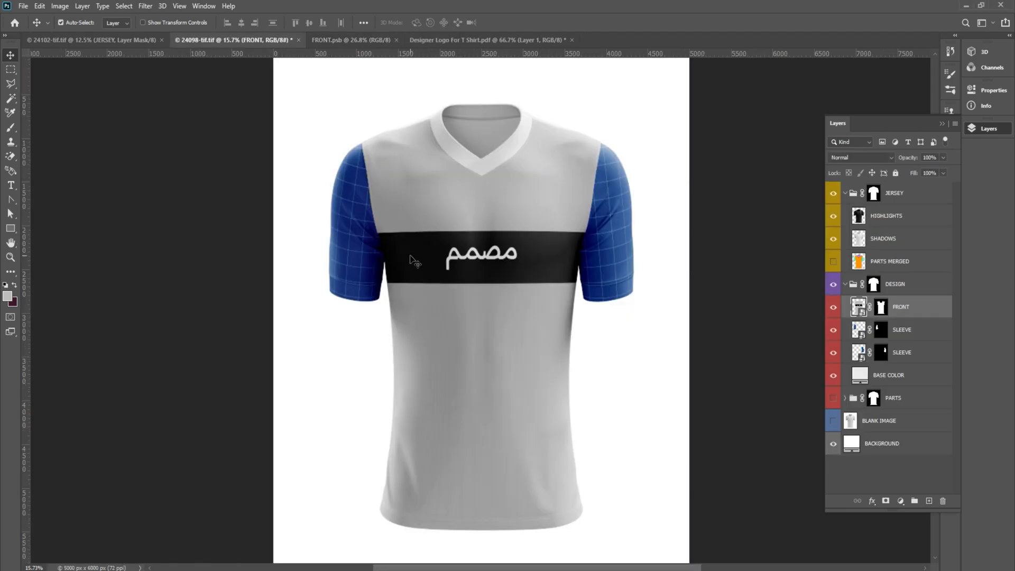
scroll(430, 276, "up", 1)
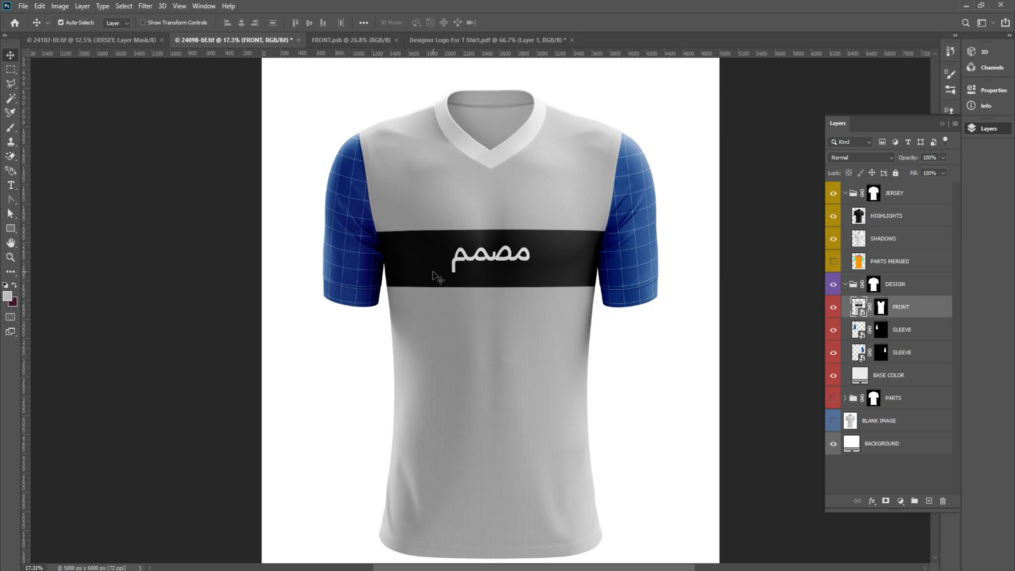
scroll(476, 152, "up", 2)
scroll(476, 152, "down", 6)
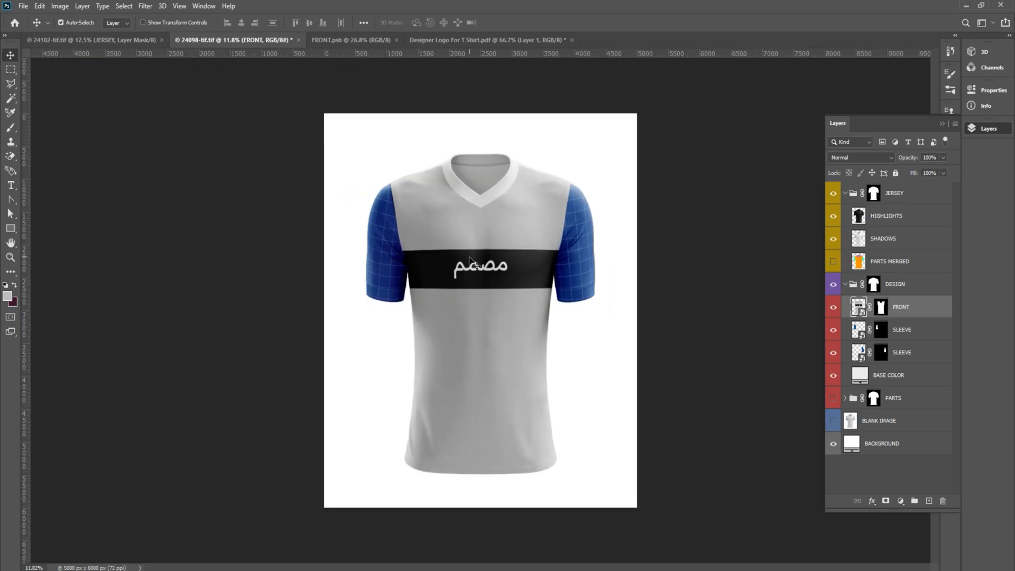
scroll(492, 160, "up", 10)
scroll(493, 160, "up", 4)
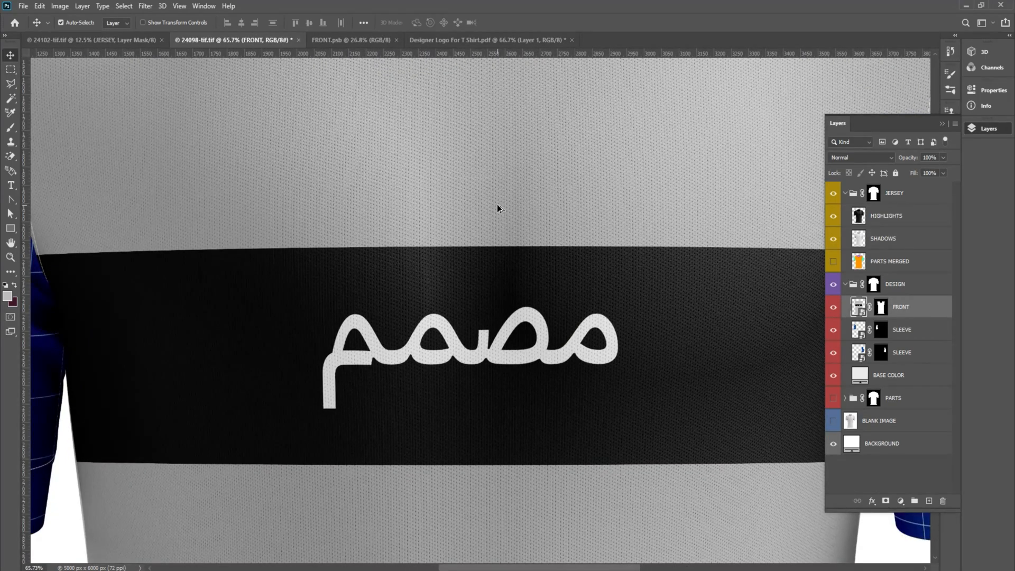
scroll(497, 204, "down", 7)
scroll(503, 267, "up", 1)
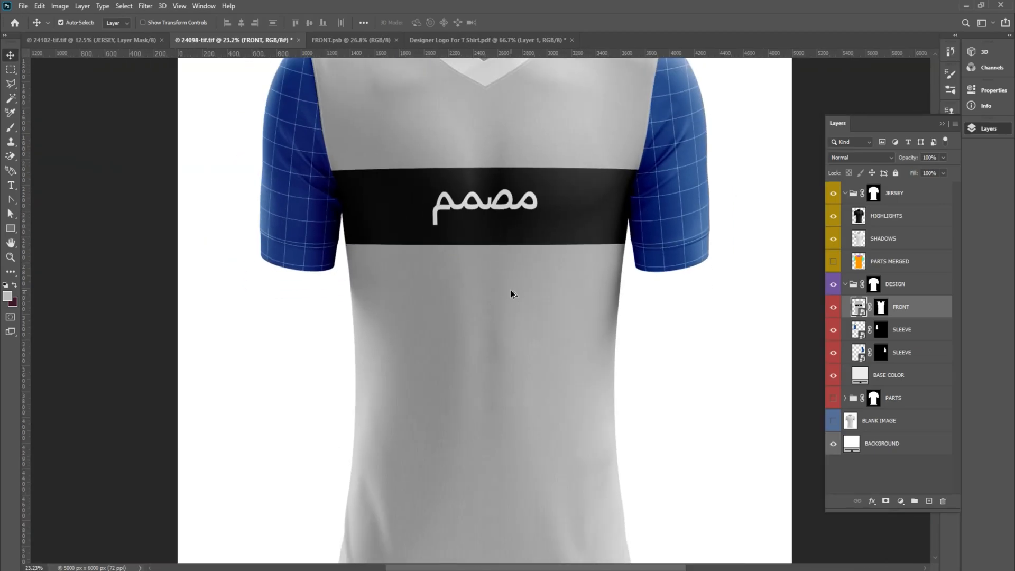
left_click(381, 36)
left_click(537, 254)
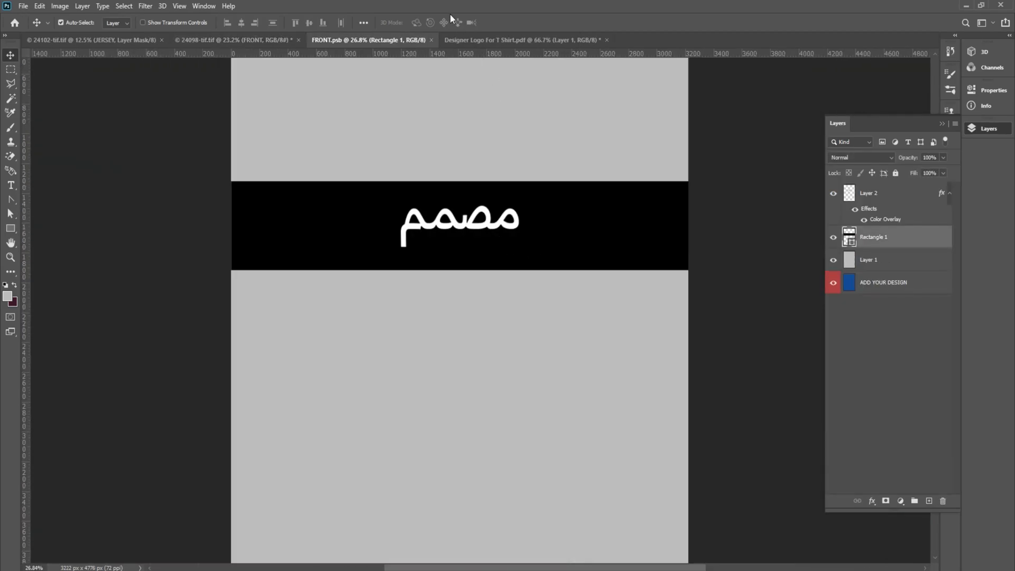
- Shorten the black band from its bottom edge, save, and check it on the mockup
key("ctrl+t")
left_click_drag(459, 270, 456, 258)
key("Return")
key("ctrl+minus")
key("ctrl+s")
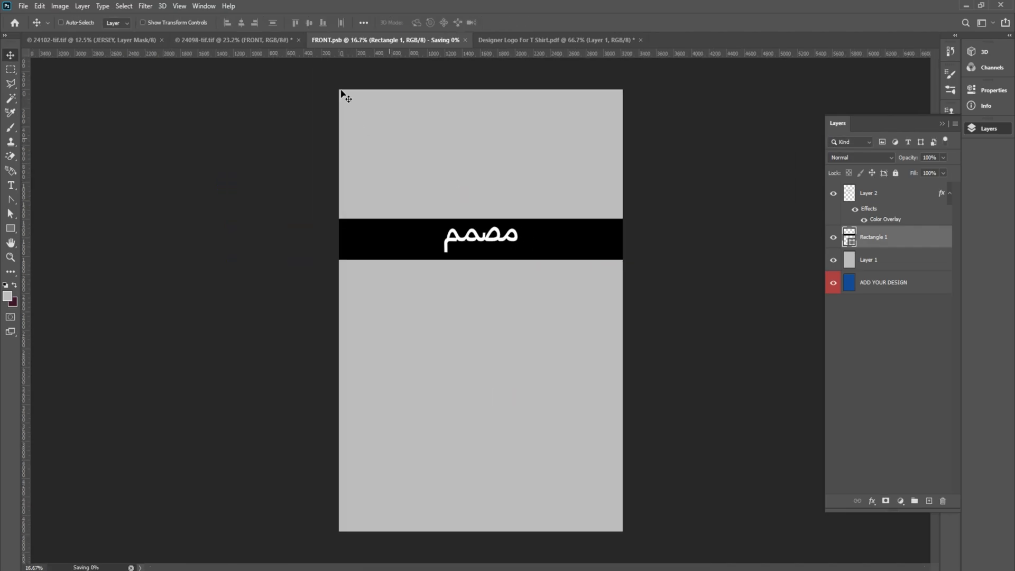
left_click(284, 40)
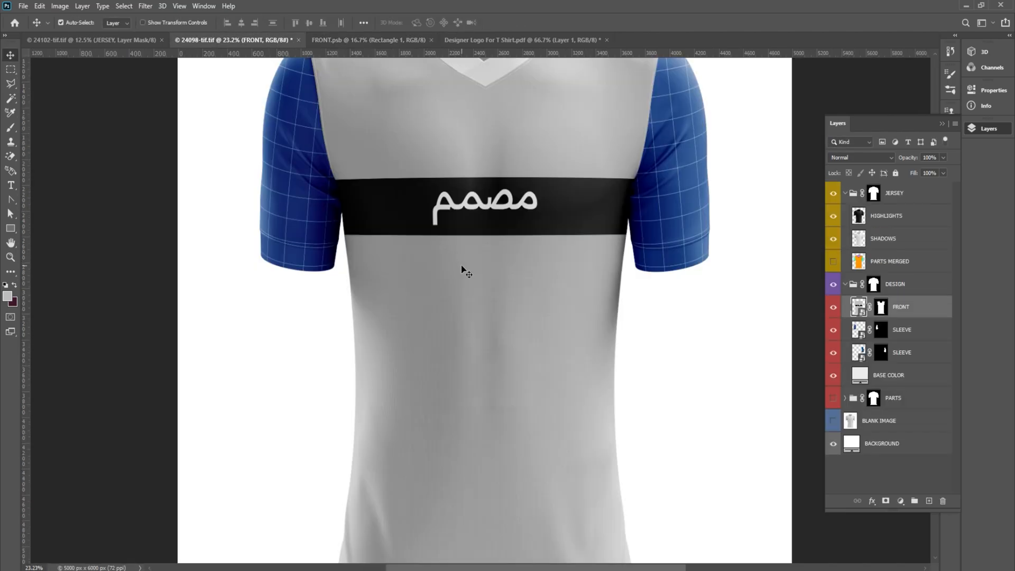
scroll(459, 267, "down", 2)
scroll(456, 161, "up", 1)
- Centre the Arabic logo vertically within the black band in FRONT.psb
left_click(359, 39)
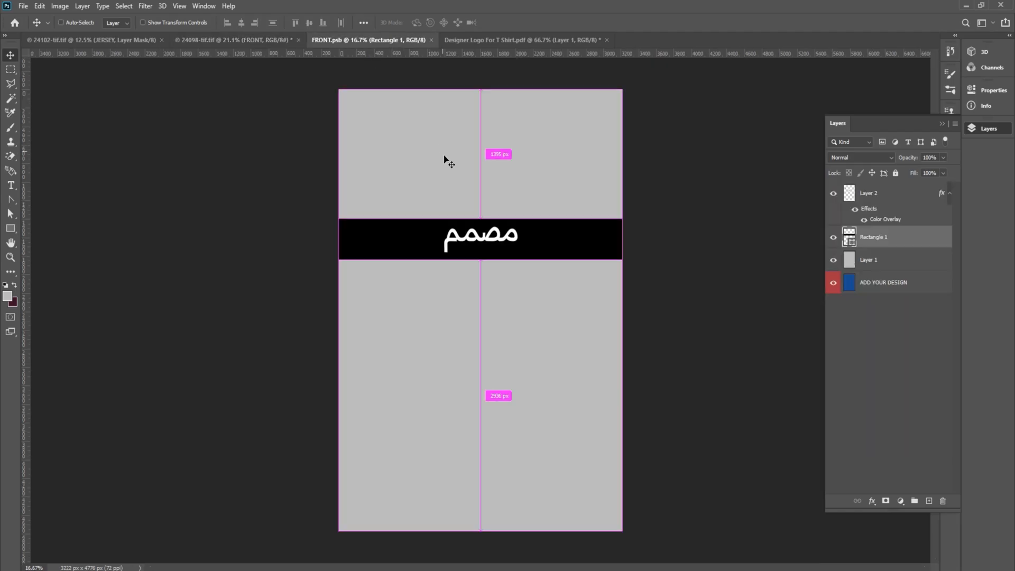
left_click(255, 40)
left_click(378, 42)
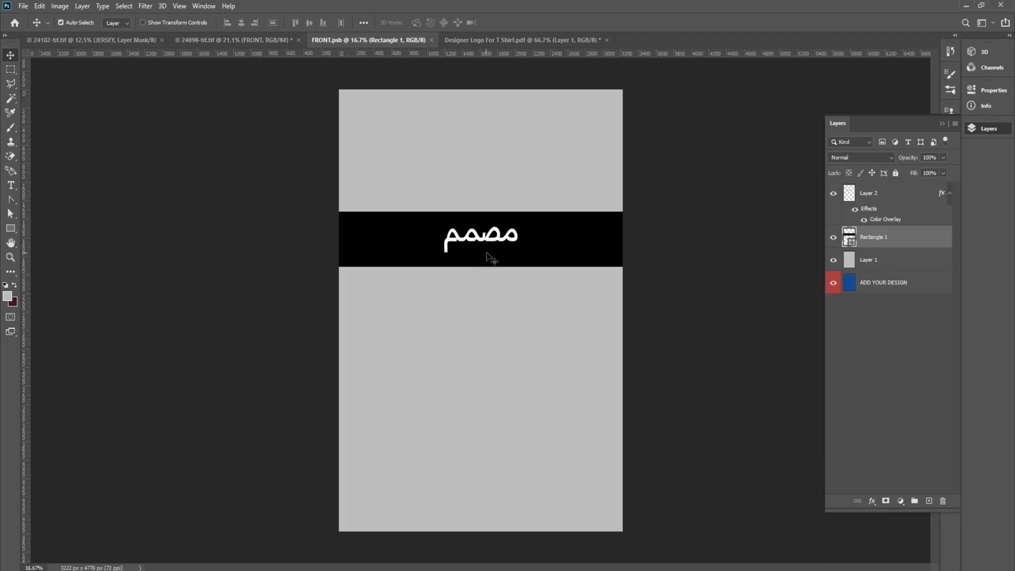
scroll(489, 254, "up", 2)
left_click(528, 210, "shift")
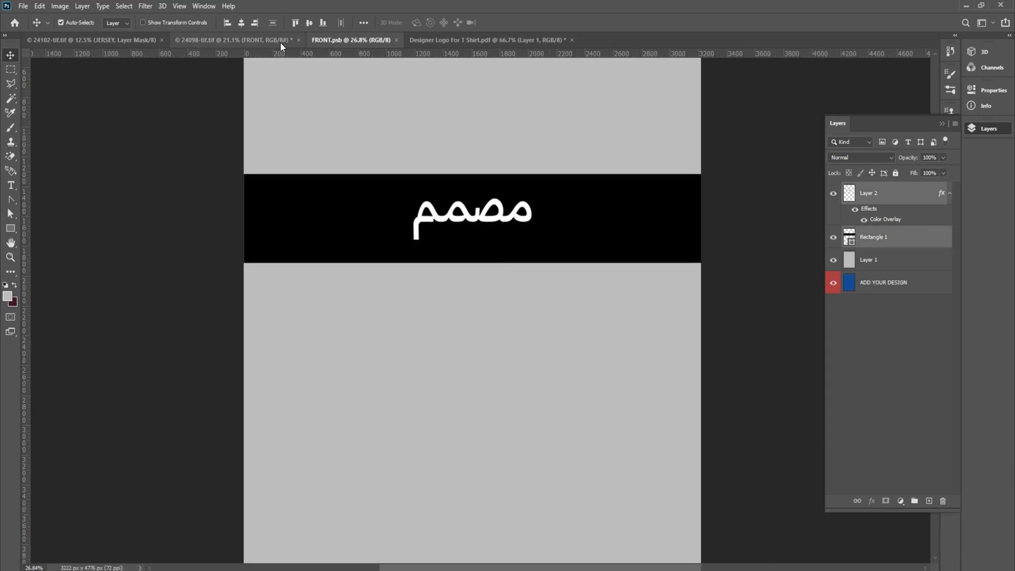
left_click(309, 23)
left_click(756, 188)
scroll(616, 317, "up", 2)
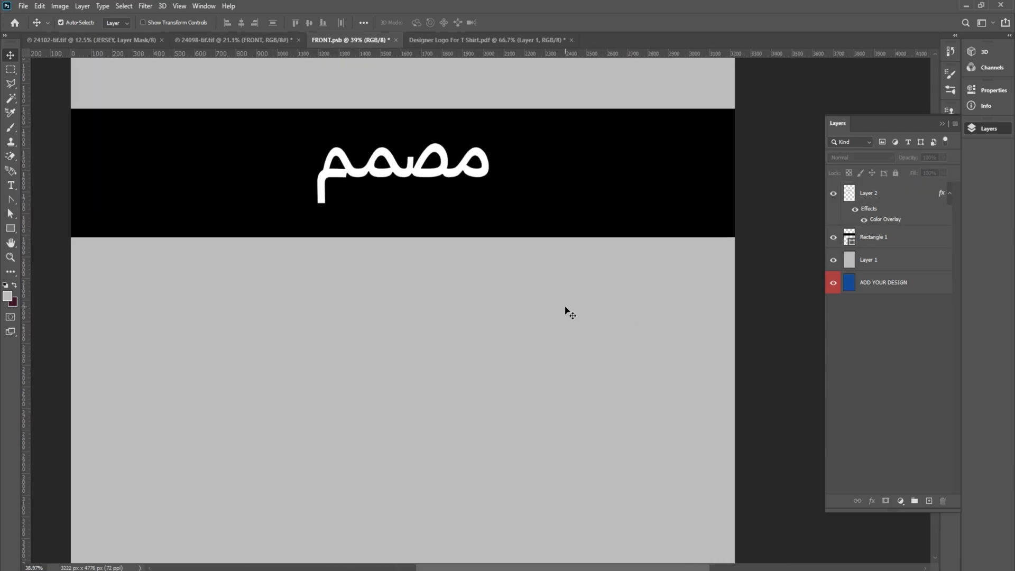
- Type the designer's name credit below the band and set it in Jost Medium
left_click(10, 185)
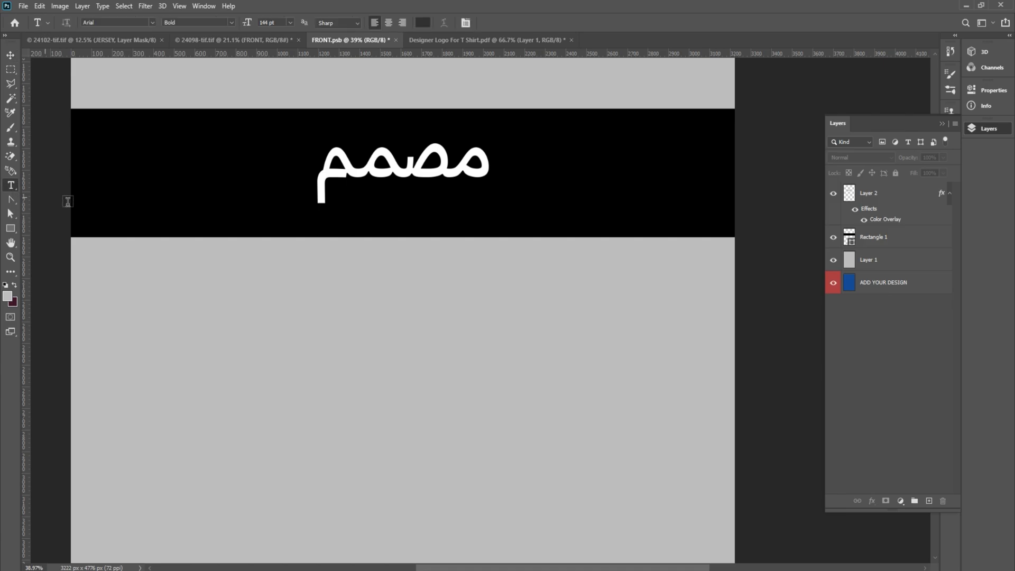
left_click(410, 279)
type("Sufya")
type("n")
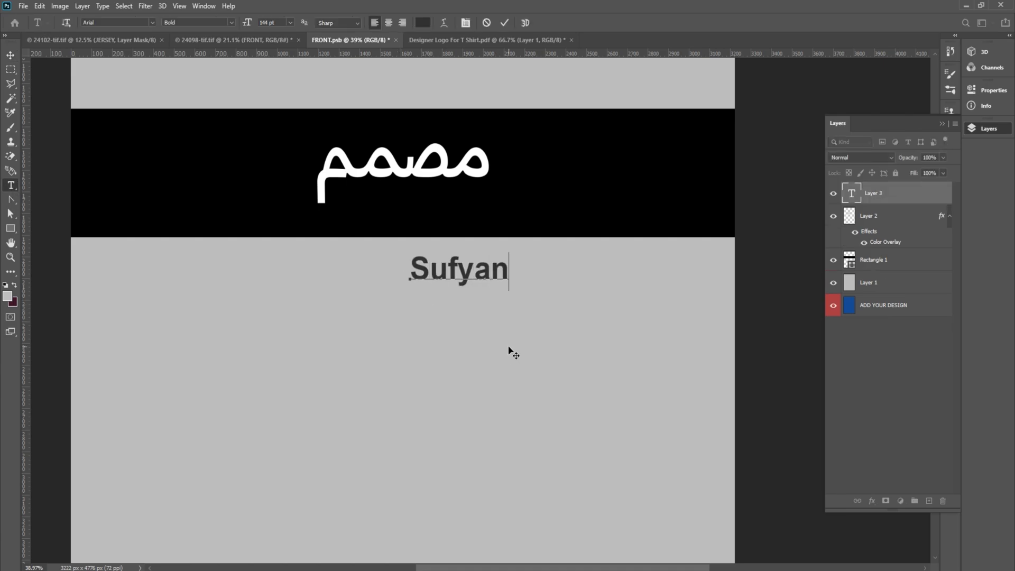
type(" Ali Des")
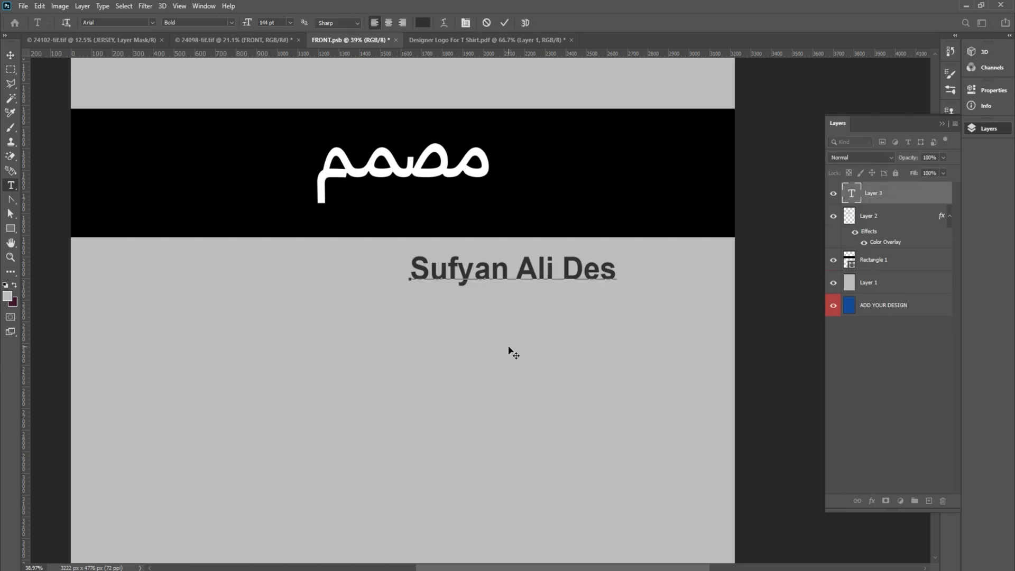
type("igner")
key("ctrl+a")
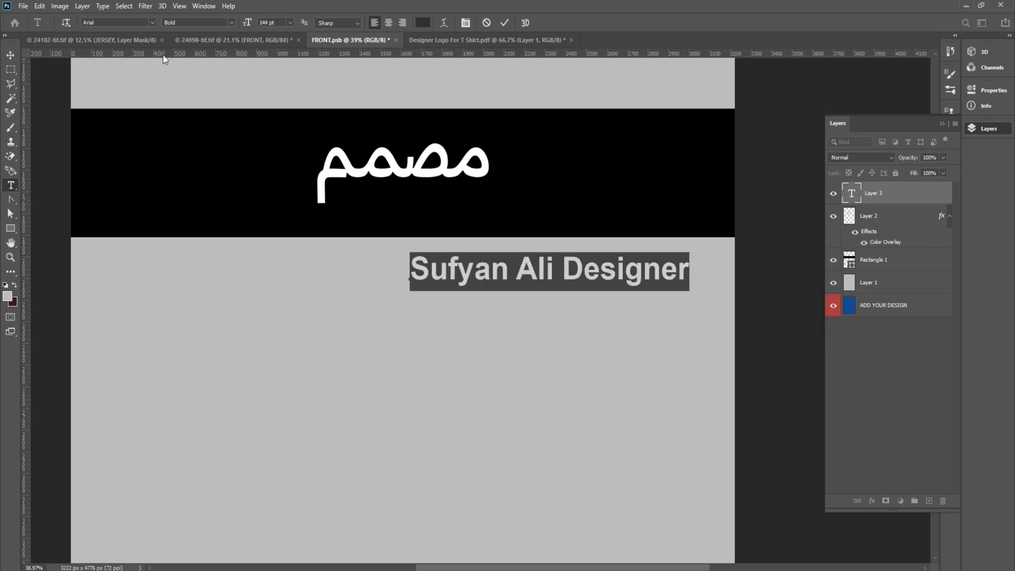
type("jos")
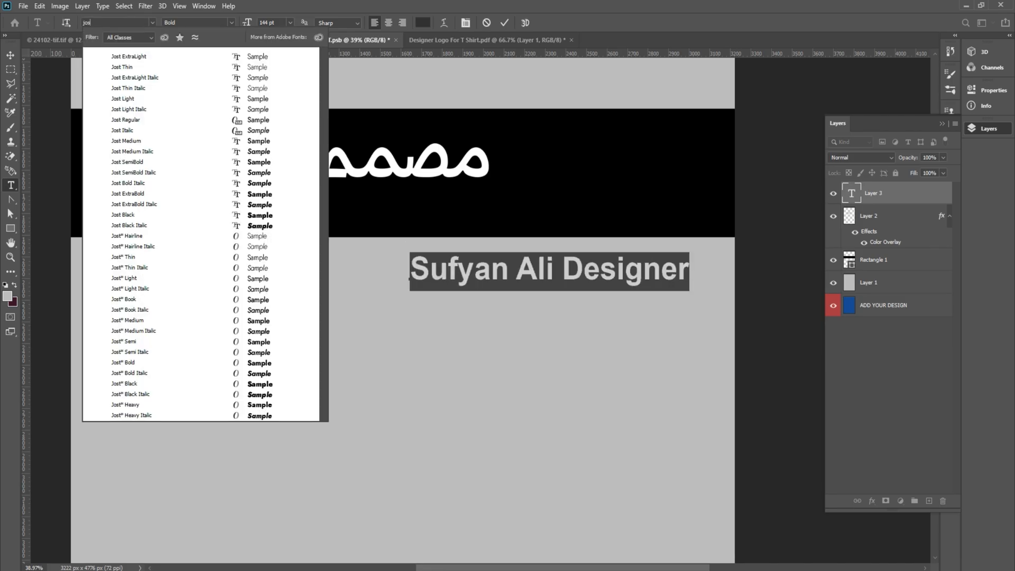
left_click(146, 140)
- Centre the credit on the canvas and colour it black (000000)
left_click(11, 55)
left_click_drag(554, 268, 416, 269)
double_click(415, 270)
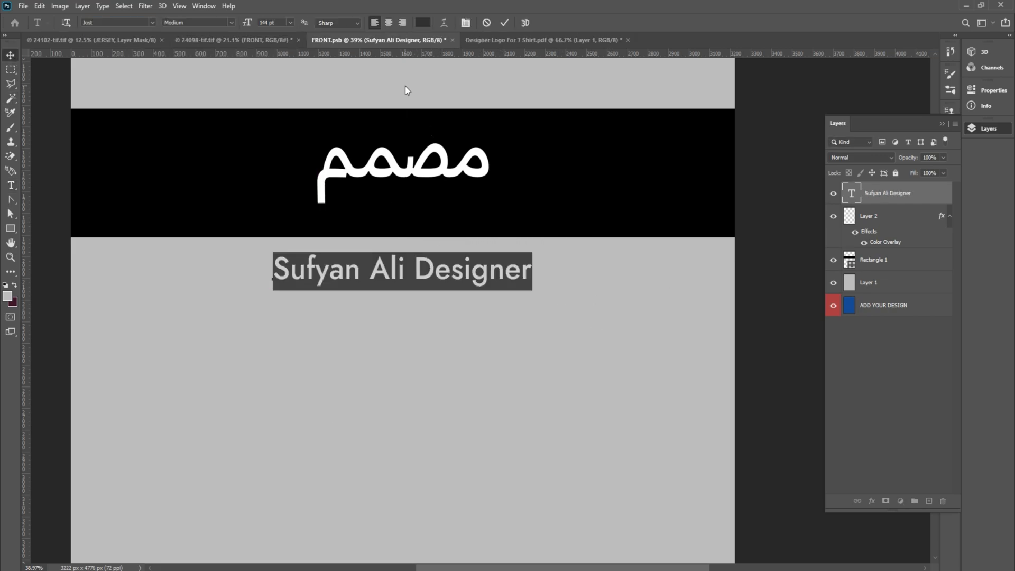
left_click(423, 25)
left_click_drag(423, 492, 363, 547)
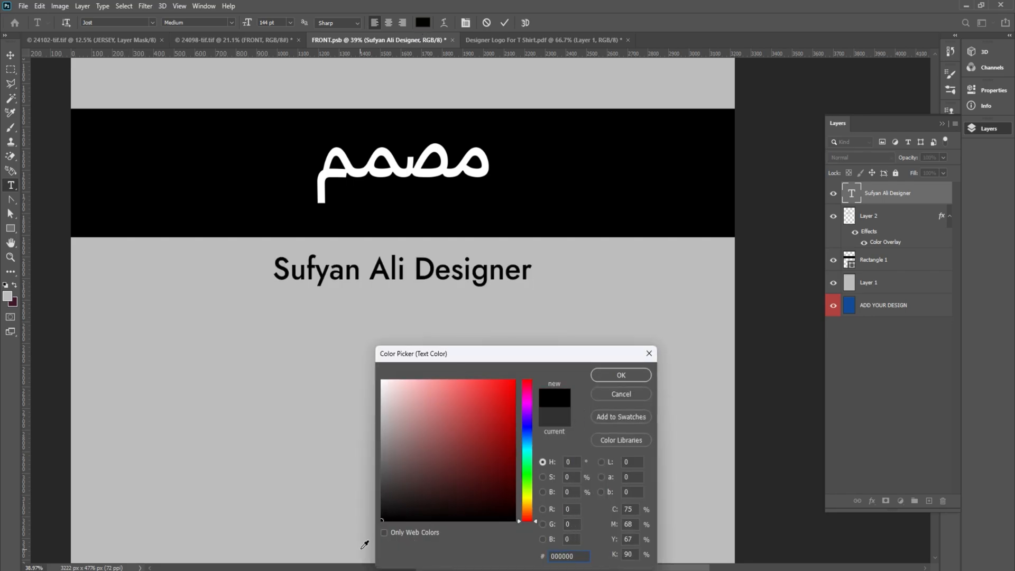
left_click(621, 380)
left_click(747, 313)
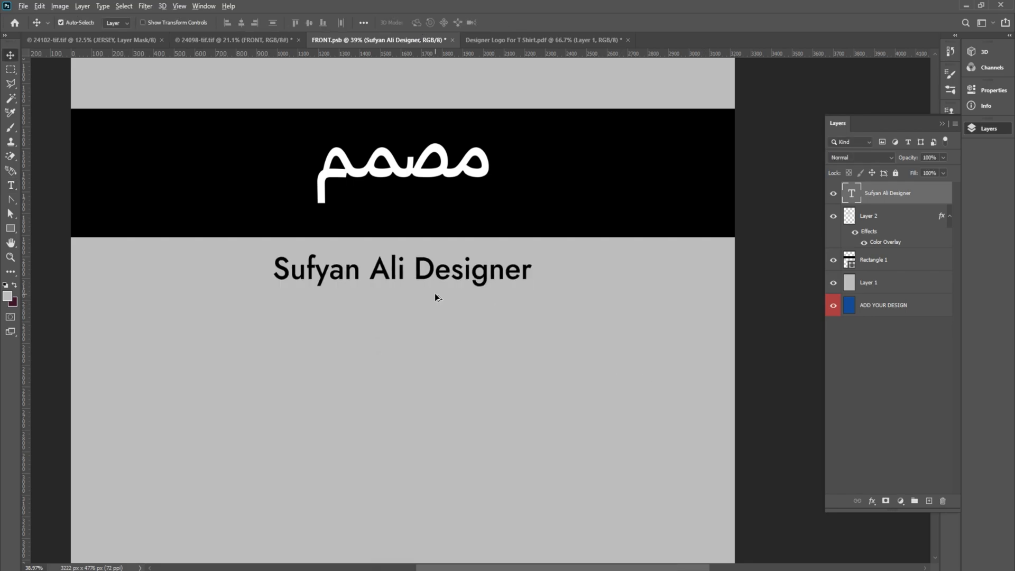
- Save the FRONT design and view the credit on the jersey mockup
scroll(434, 295, "down", 2)
scroll(434, 295, "down", 2)
key("ctrl+s")
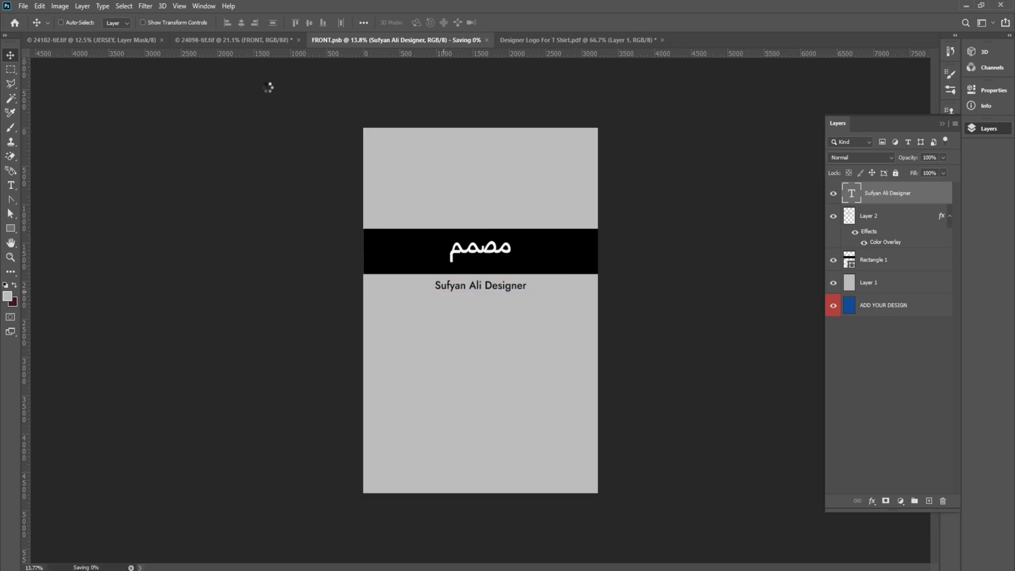
left_click(267, 40)
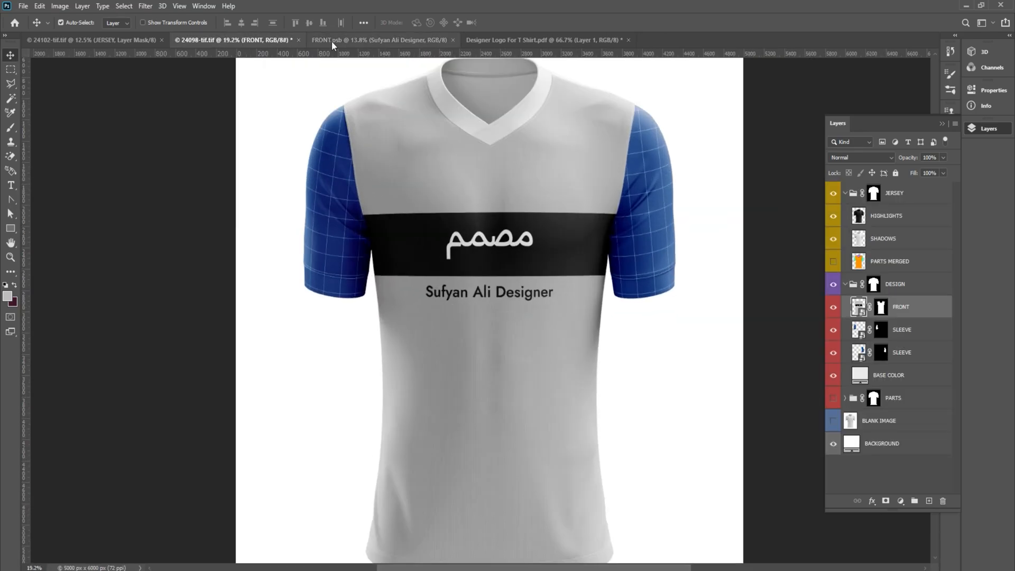
- Back in the FRONT design, reduce the credit text to 72 pt
left_click(331, 40)
scroll(435, 233, "up", 6)
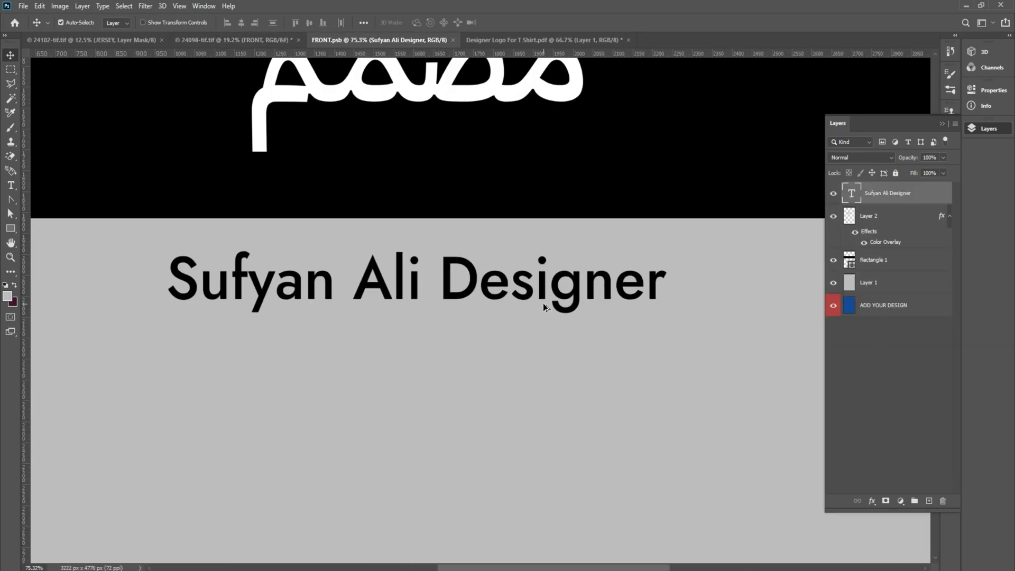
double_click(537, 287)
left_click(291, 23)
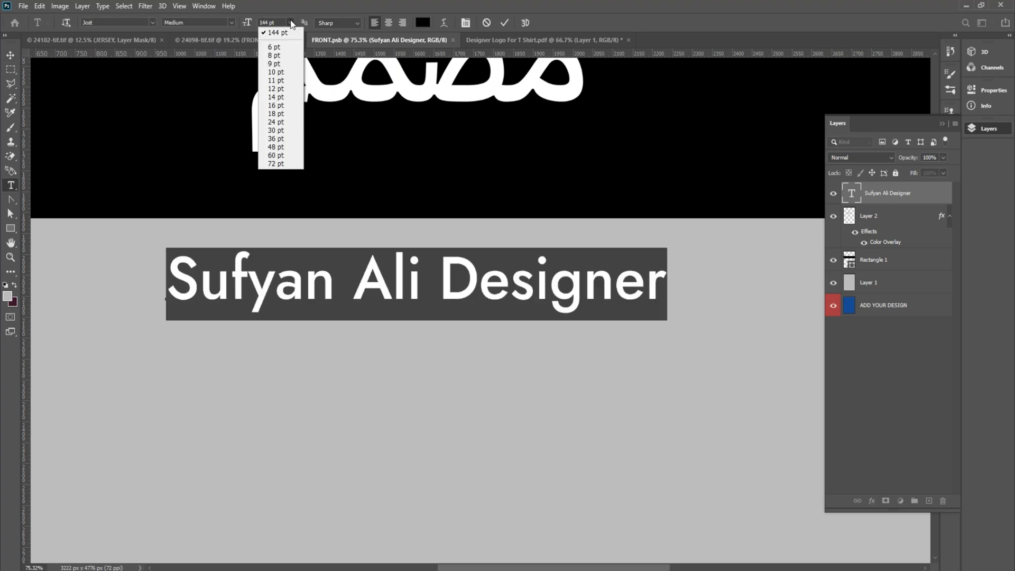
left_click(276, 163)
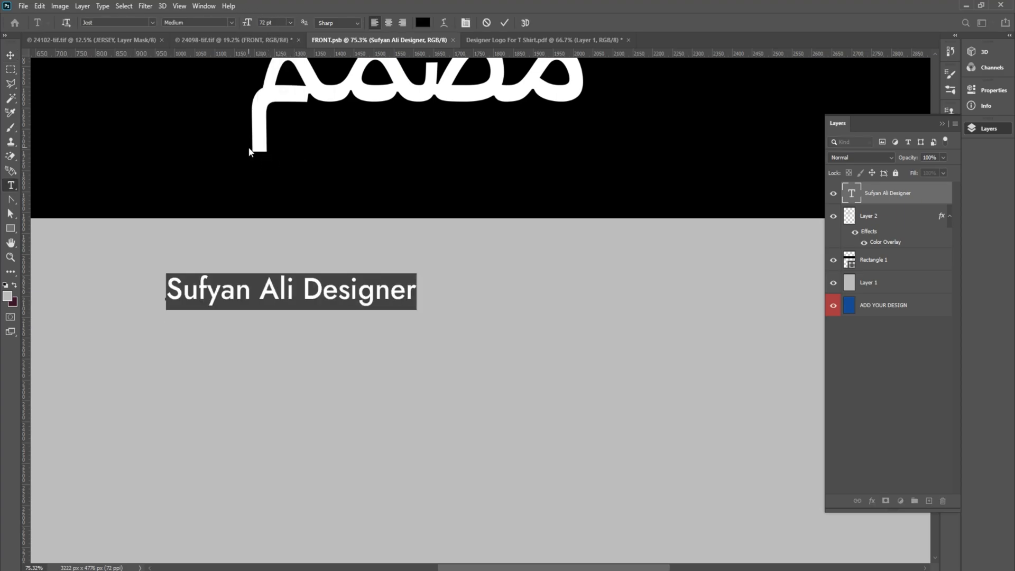
left_click(10, 54)
- Centre the credit under the logo, nudge it up to the band, save, and view the mockup
left_click_drag(380, 299, 548, 302)
scroll(509, 305, "down", 5)
key("ctrl+t")
left_click_drag(487, 295, 463, 283)
key("Return")
key("ctrl+0")
key("ctrl+s")
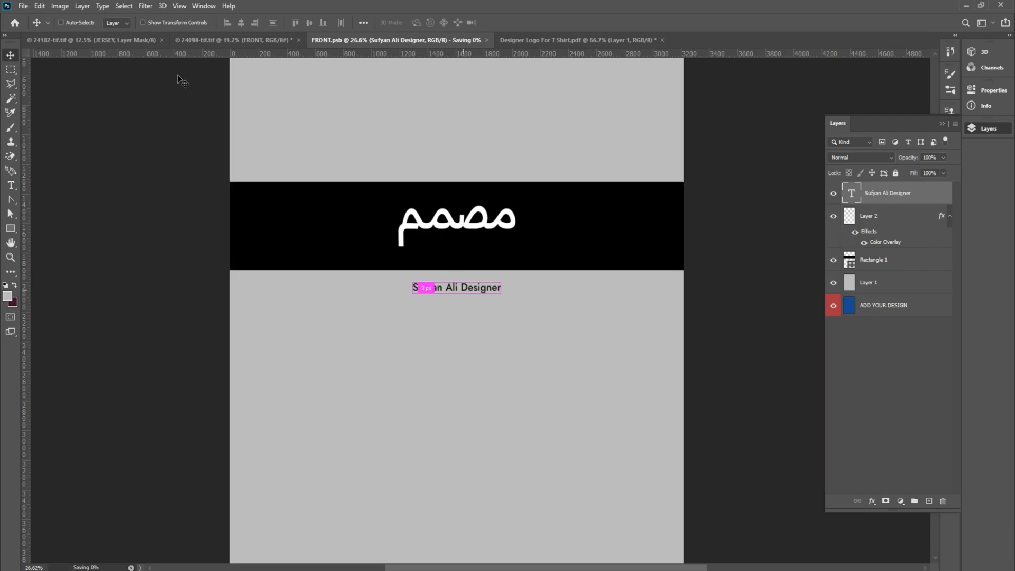
left_click(199, 38)
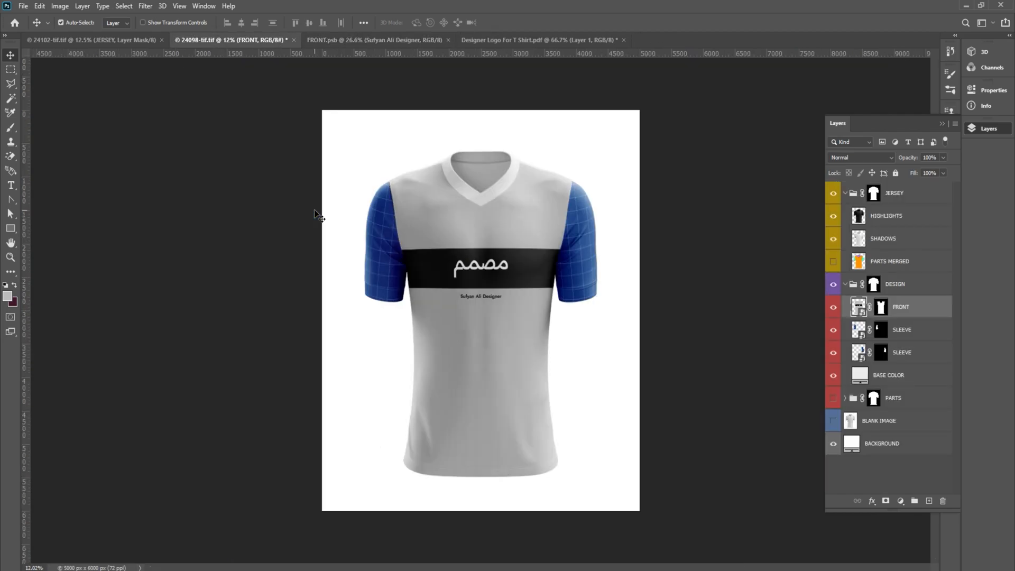
- Zoom in on the jersey's collar and select the BASE COLOR fill layer
scroll(483, 337, "up", 4)
scroll(484, 287, "down", 3)
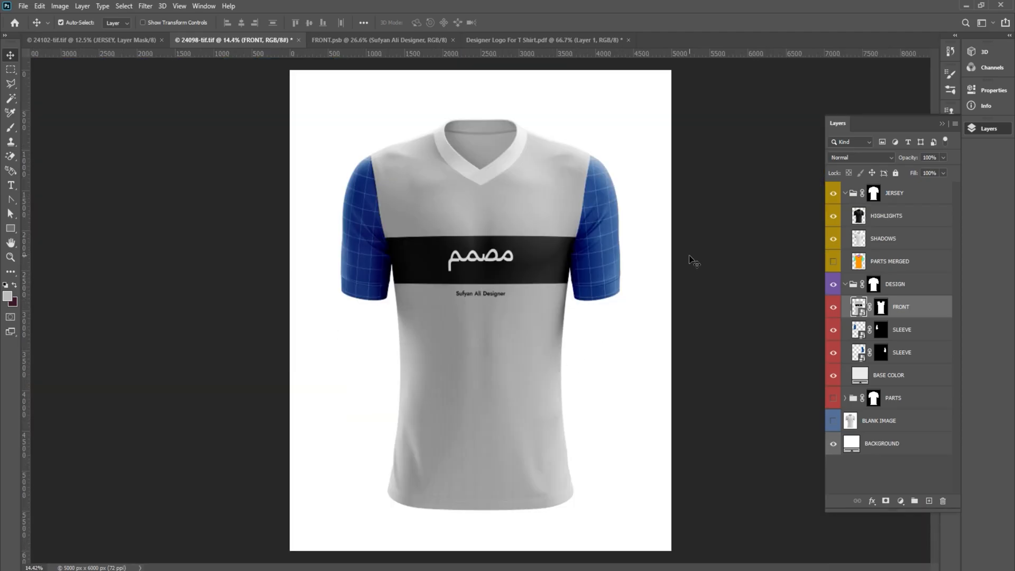
scroll(568, 291, "up", 2)
scroll(567, 290, "down", 1)
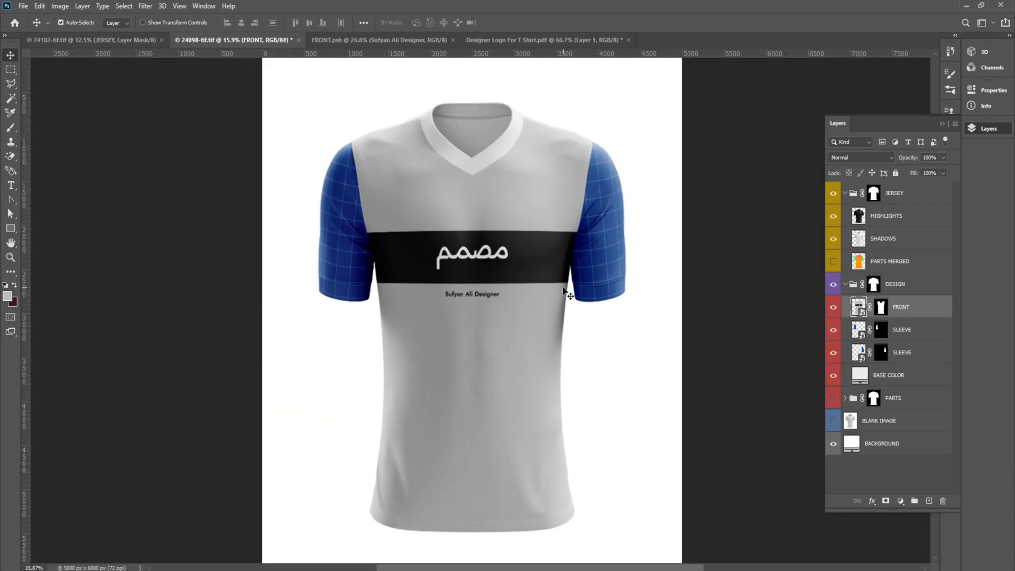
scroll(539, 155, "up", 3)
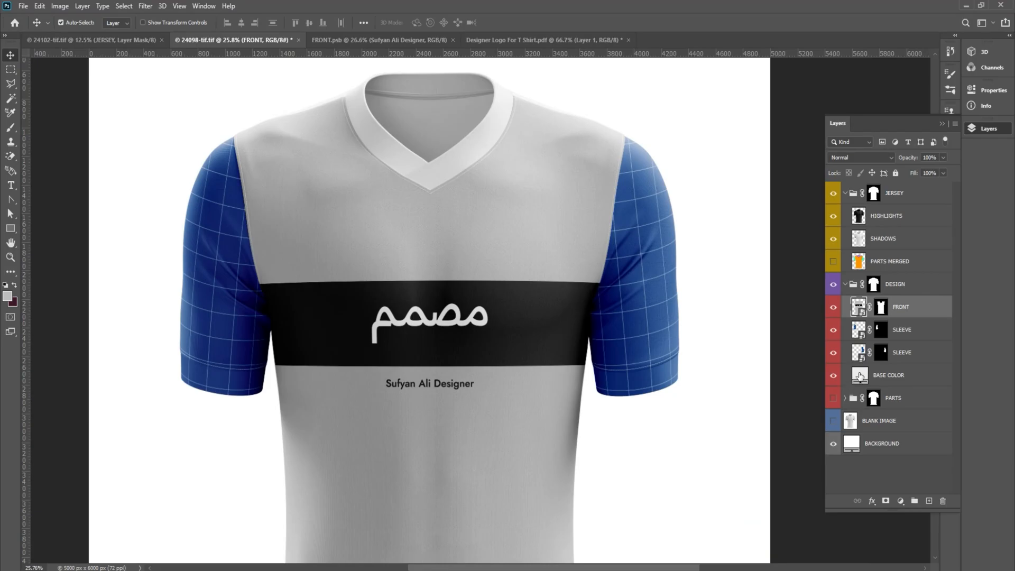
left_click(860, 376)
scroll(448, 130, "up", 6)
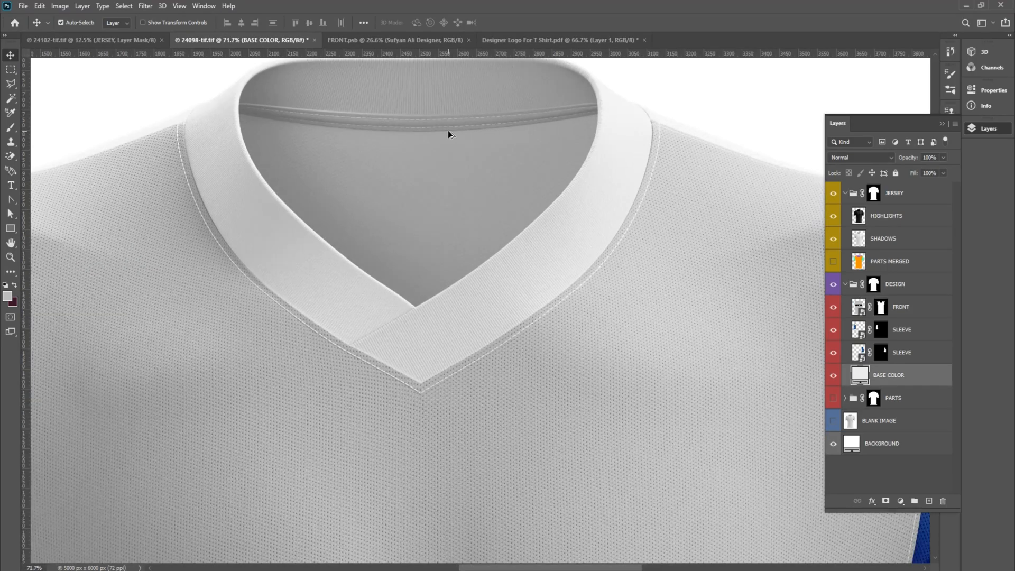
scroll(449, 129, "down", 4)
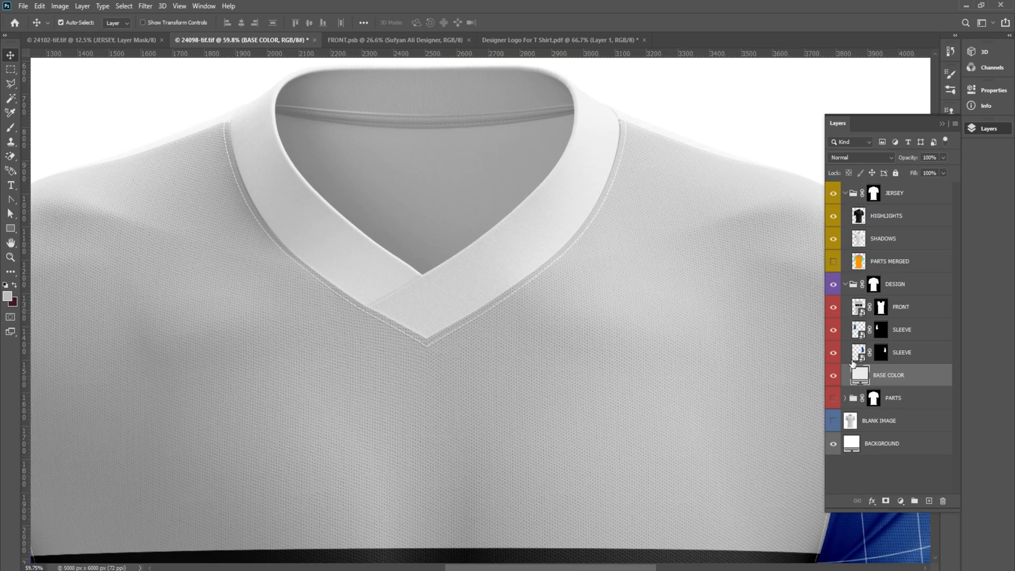
- Set the BASE COLOR fill to grey bfbfbf sampled from the shirt
double_click(859, 375)
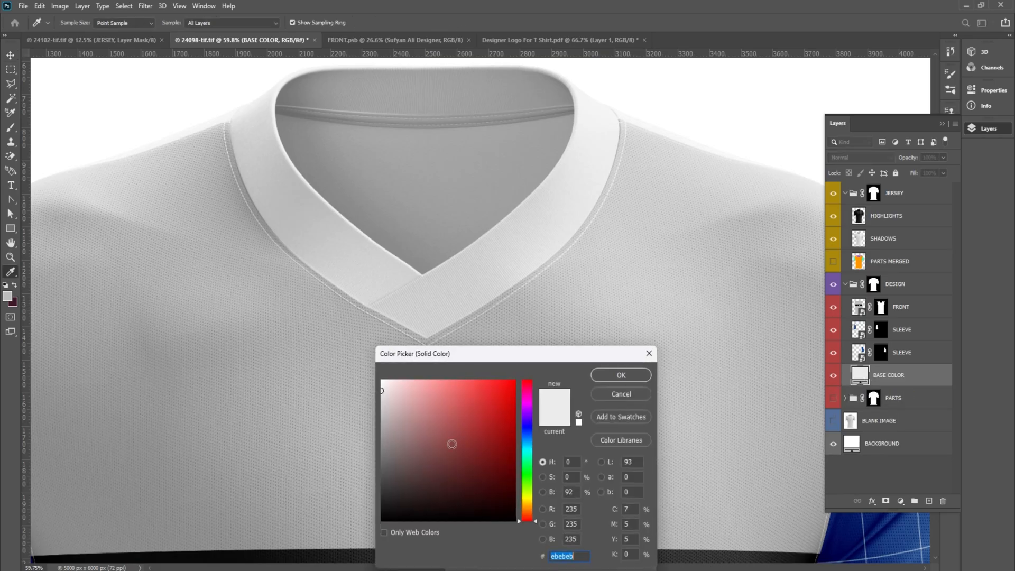
left_click(268, 360)
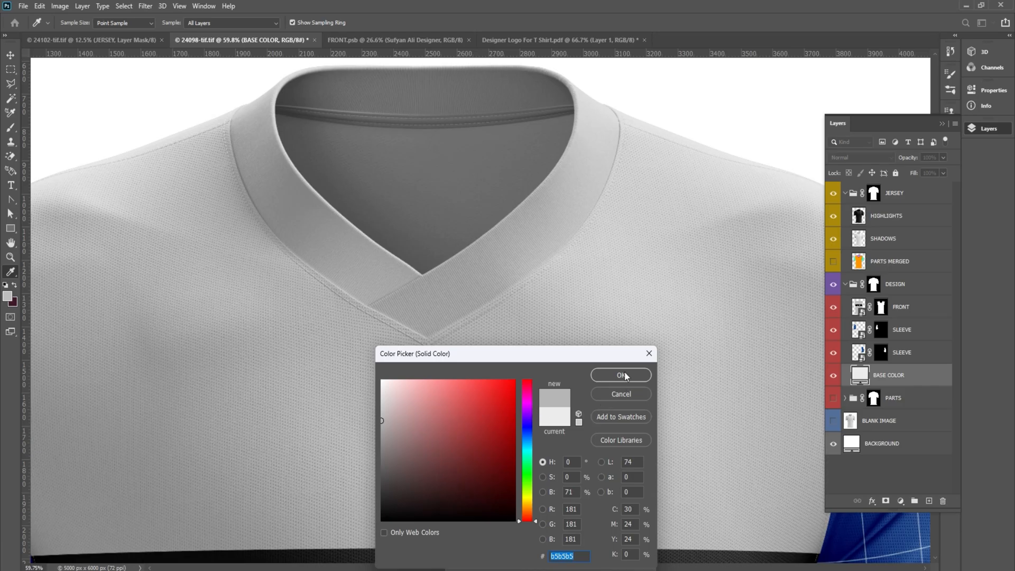
type("ff0d0d")
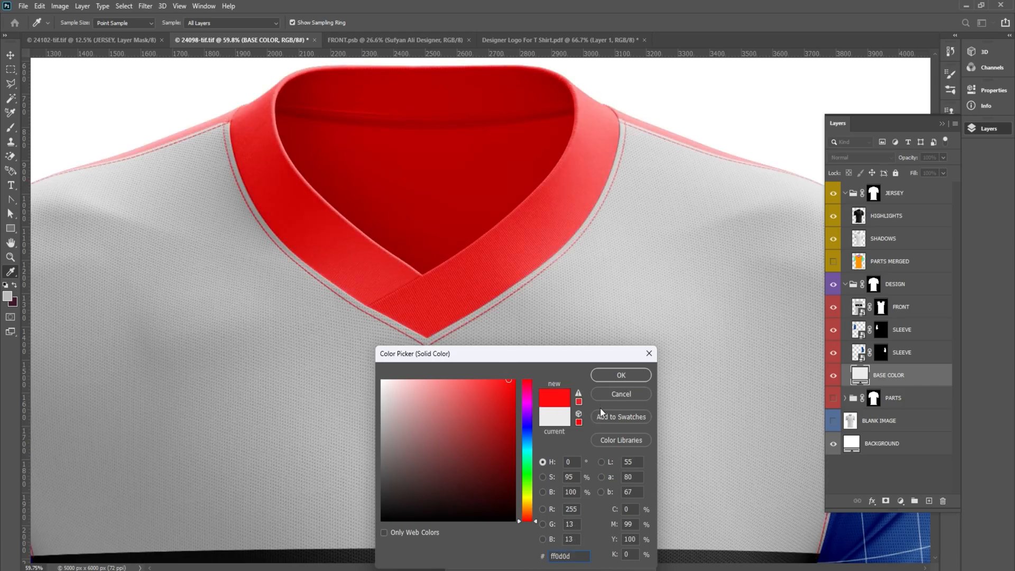
left_click(287, 397)
left_click(332, 409)
left_click(624, 380)
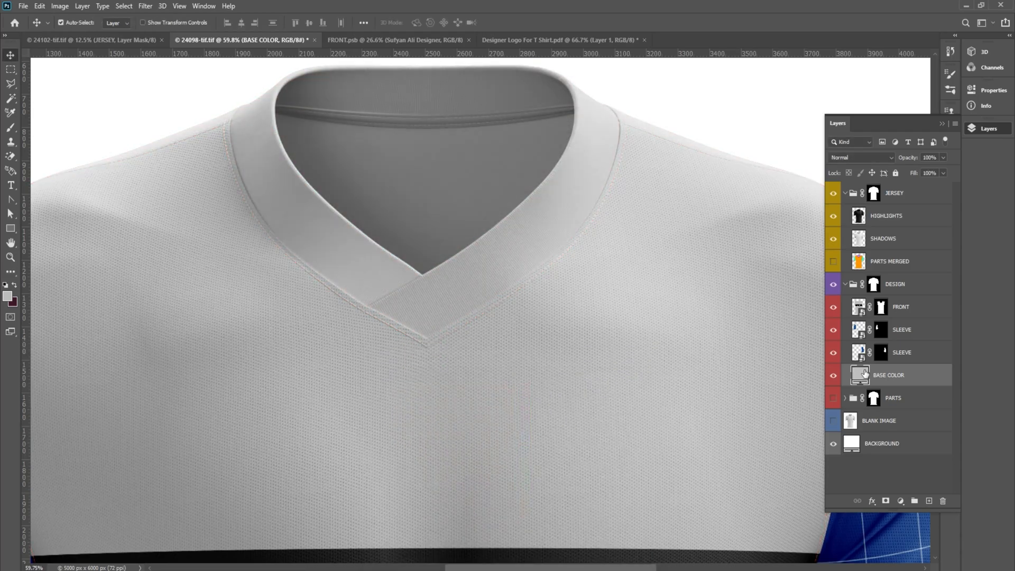
- Hide the BASE COLOR layer and zoom to the collar's colour-coded parts
left_click(833, 377)
scroll(492, 317, "down", 5)
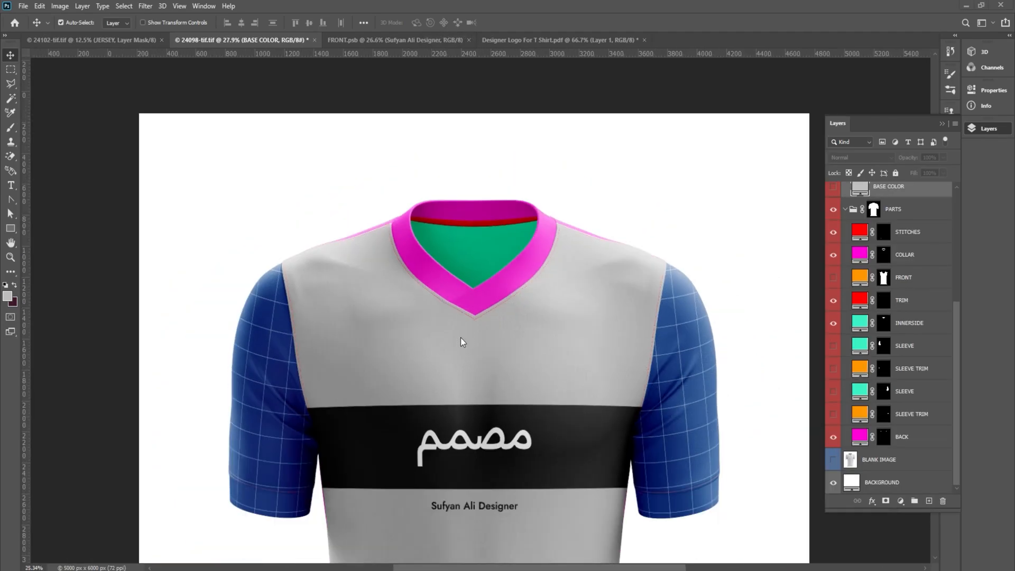
scroll(461, 333, "down", 2)
scroll(540, 209, "up", 3)
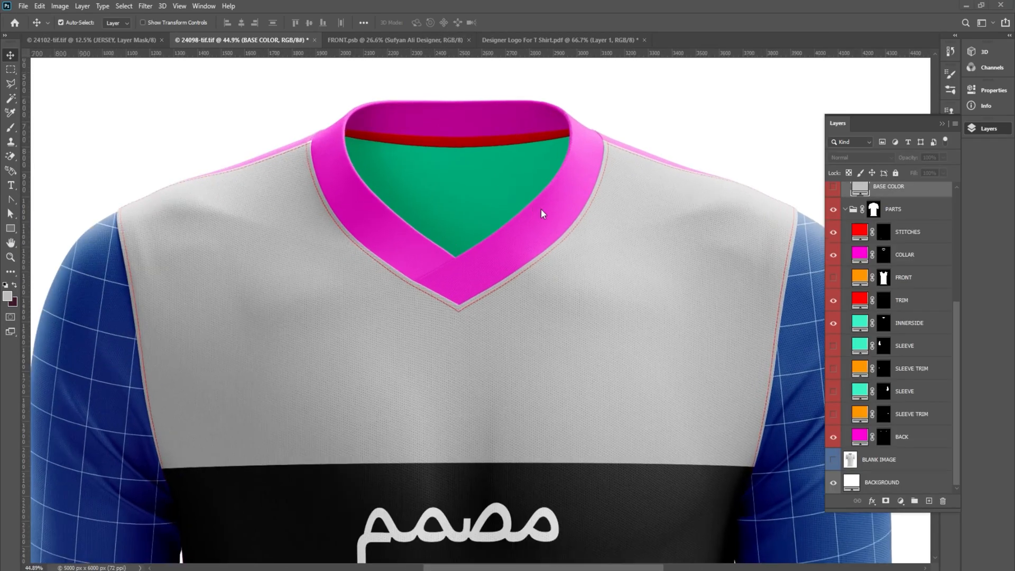
- Fill the COLLAR part with a slightly darker grey sampled from the shirt
double_click(860, 256)
left_click(347, 360)
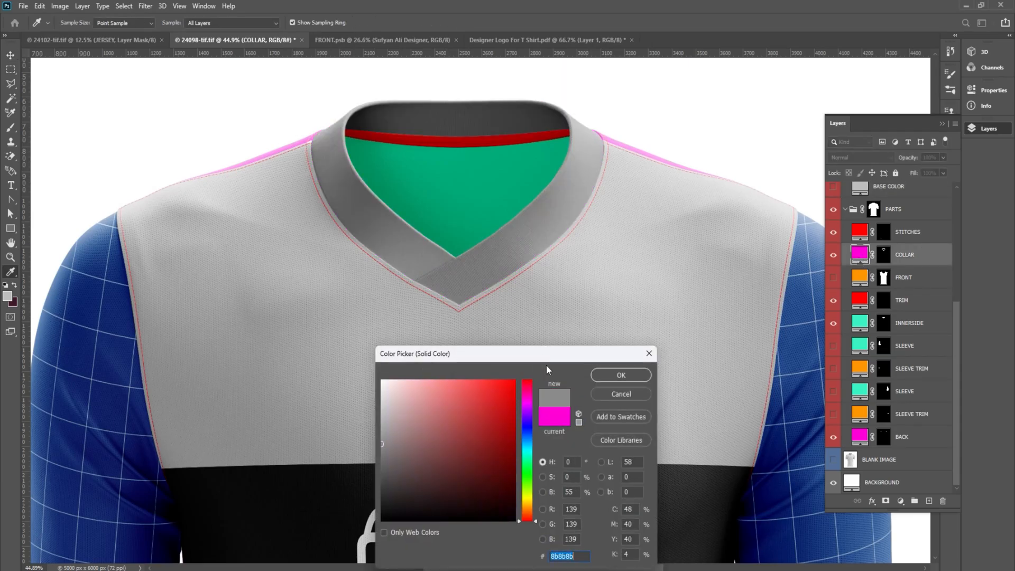
left_click(363, 400)
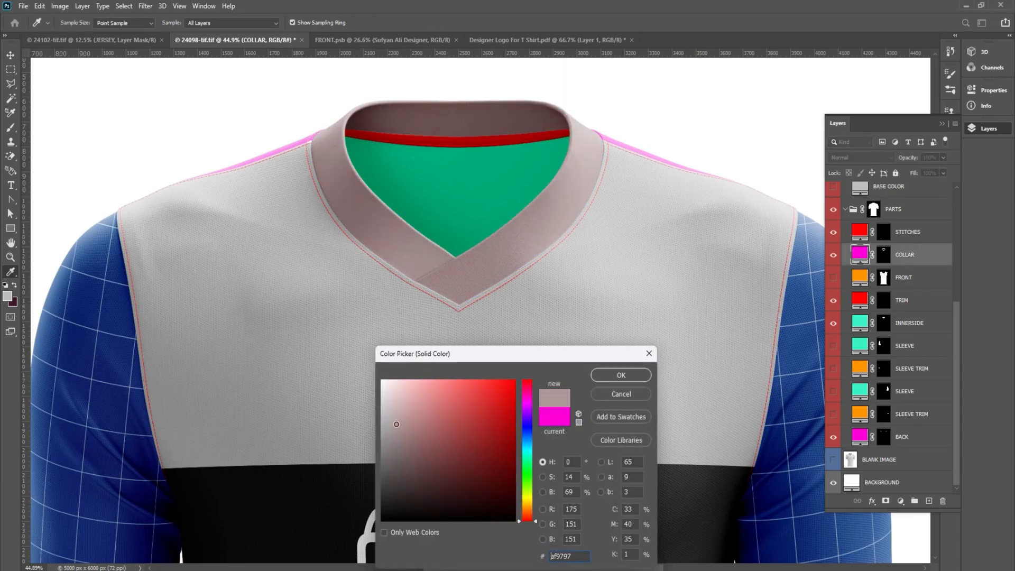
left_click(362, 403)
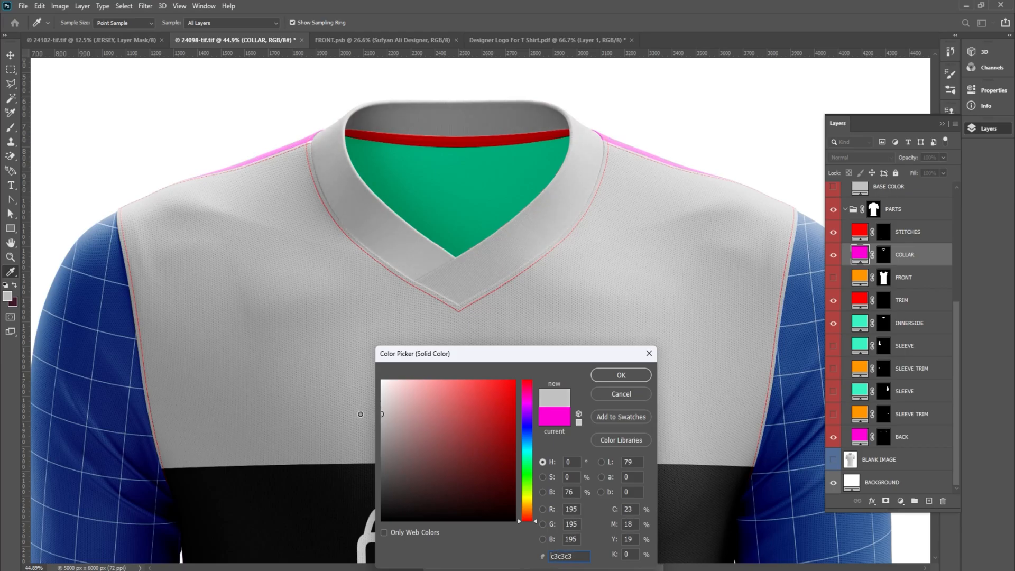
left_click_drag(360, 410, 358, 420)
left_click(621, 375)
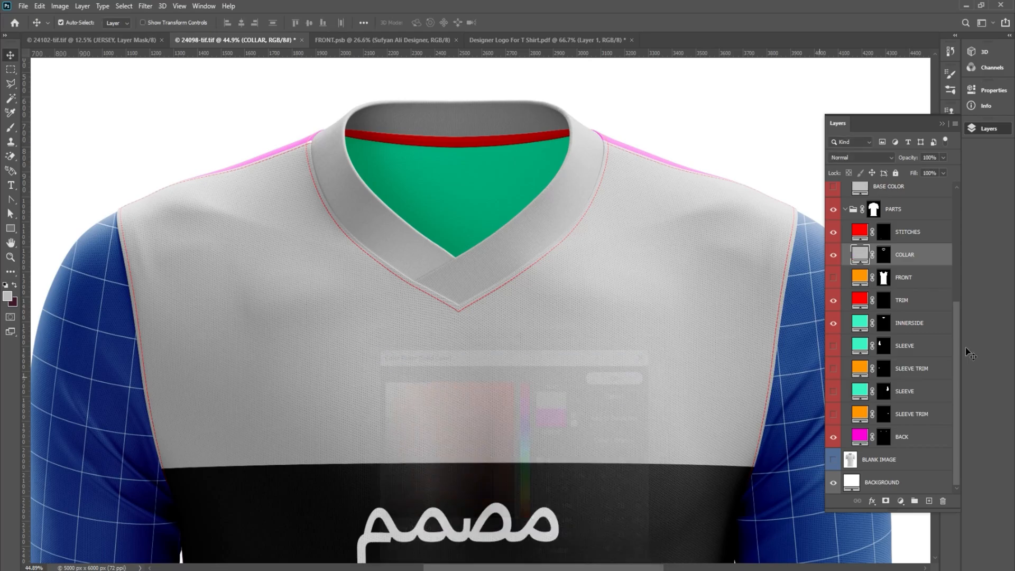
- Make the STITCHES fill grey and the neck TRIM fill black
double_click(857, 231)
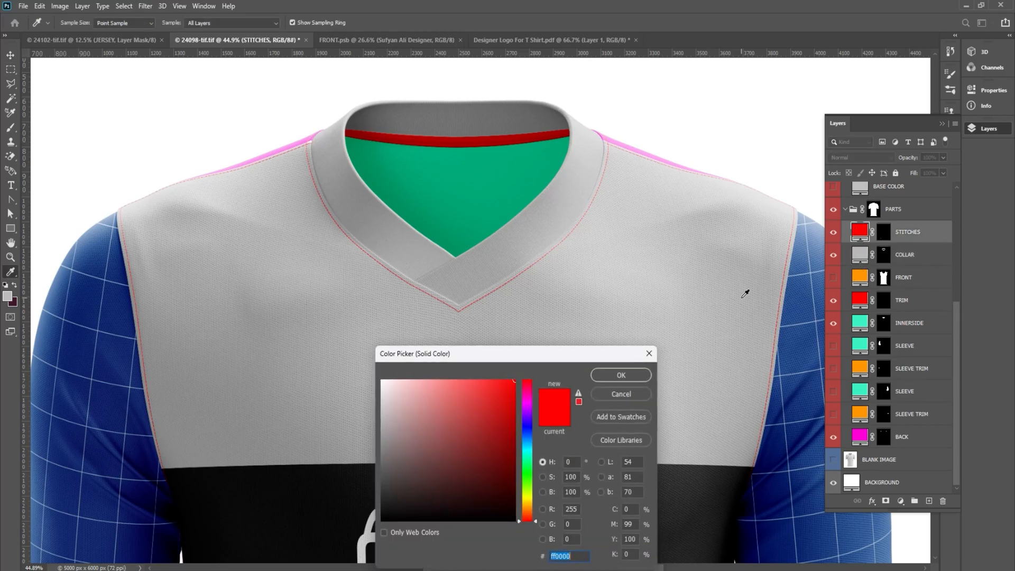
left_click(320, 351)
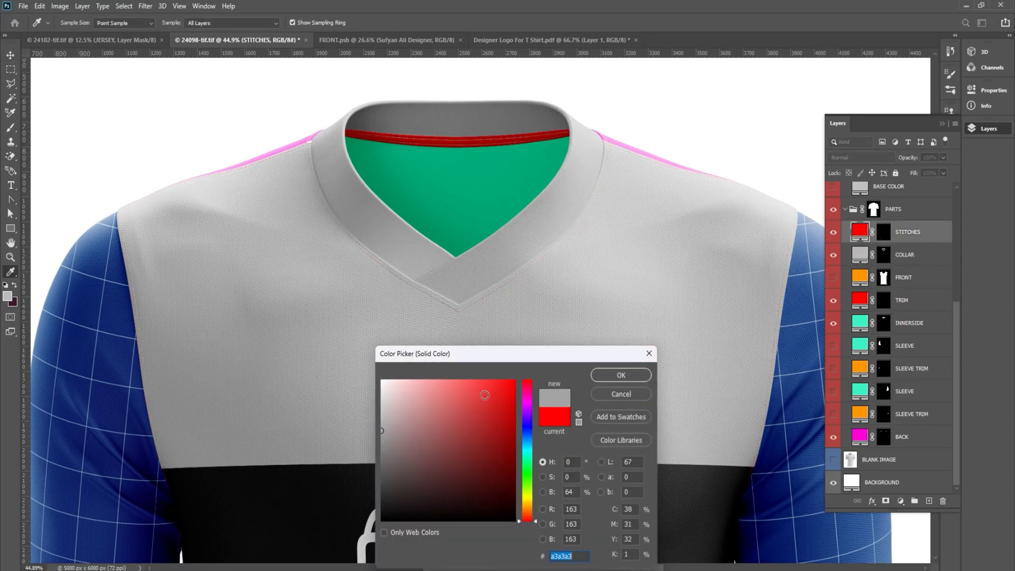
left_click(631, 374)
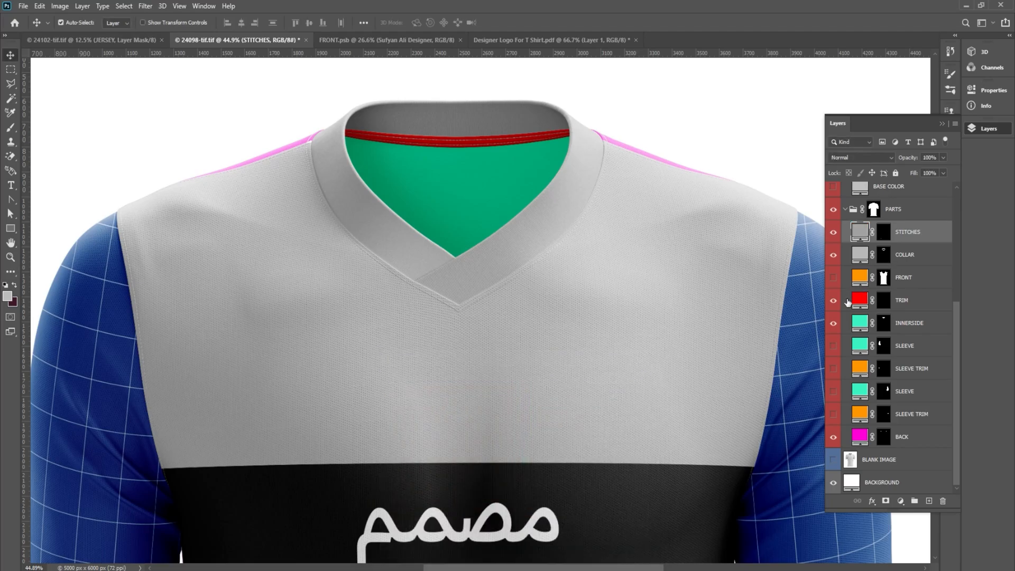
double_click(857, 300)
left_click(365, 535)
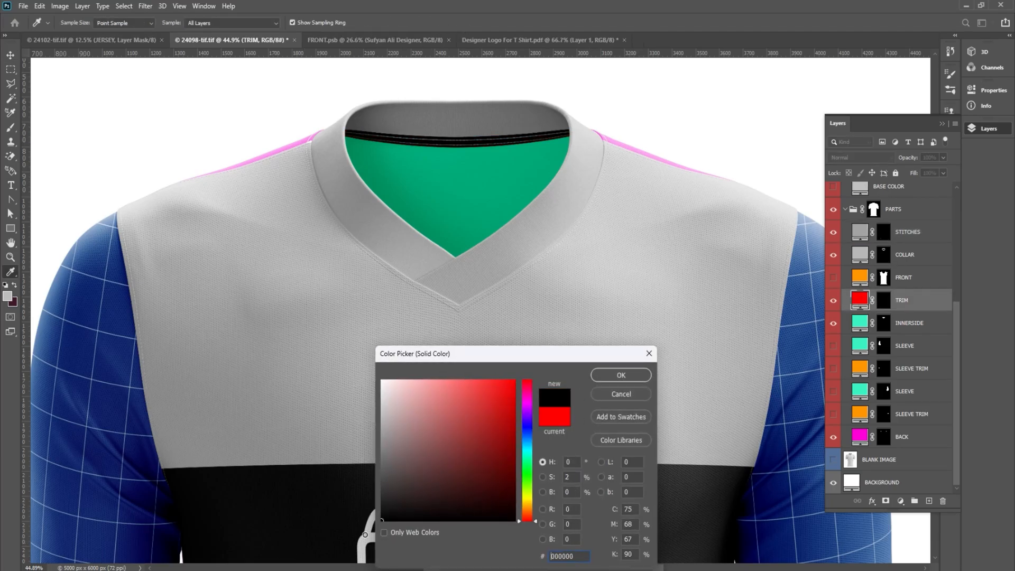
left_click(621, 377)
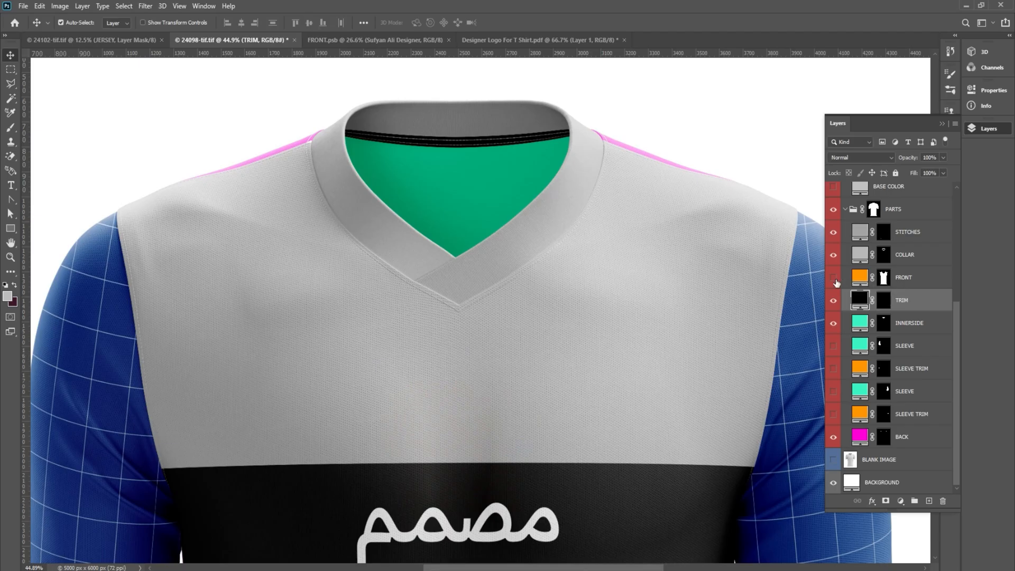
- Fill the INNERSIDE part with an adjusted shirt grey
double_click(860, 321)
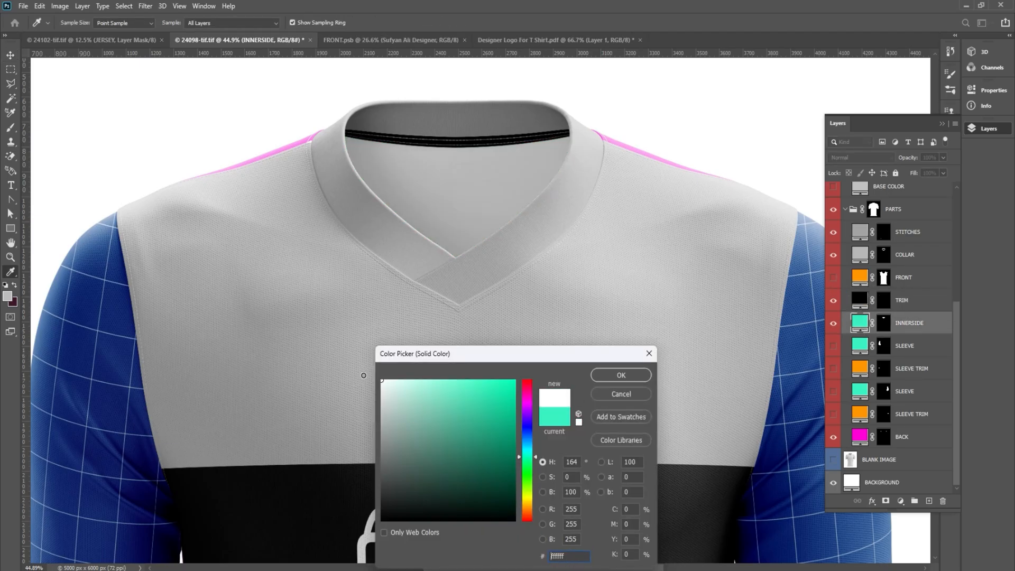
left_click(345, 429)
left_click_drag(345, 428, 301, 418)
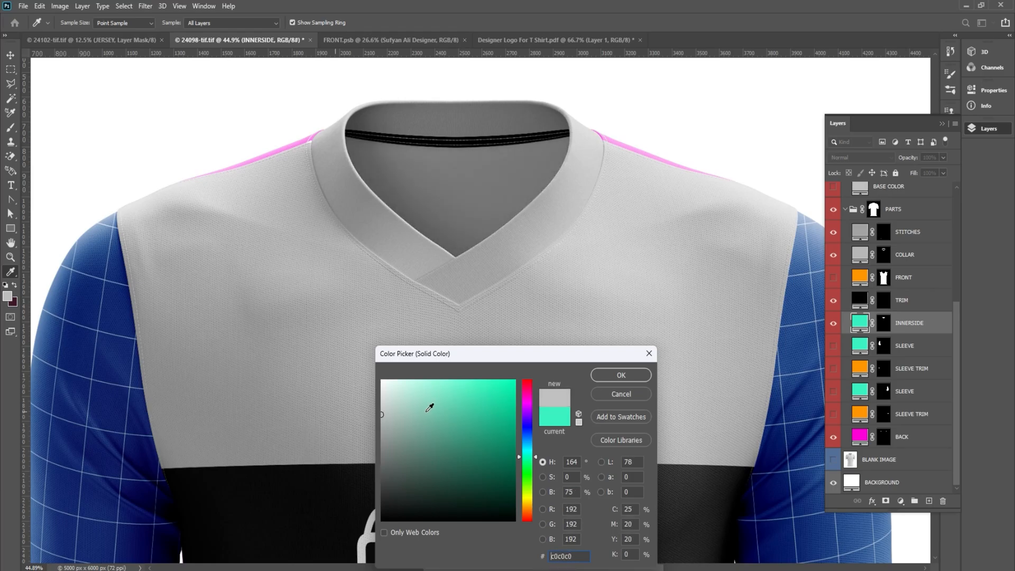
left_click(622, 374)
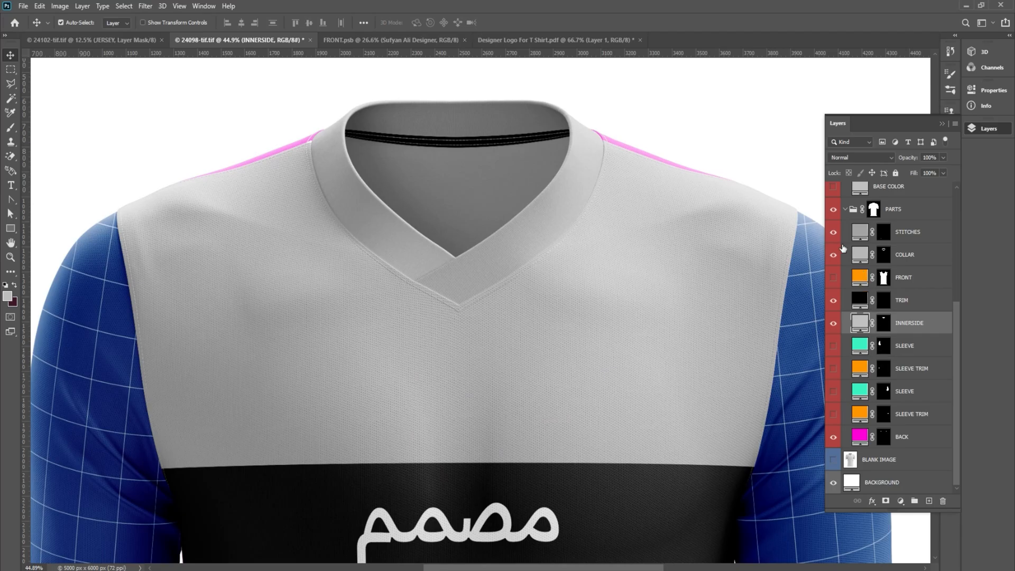
- Toggle the grey collar layer off and on to compare the look
left_click(482, 190)
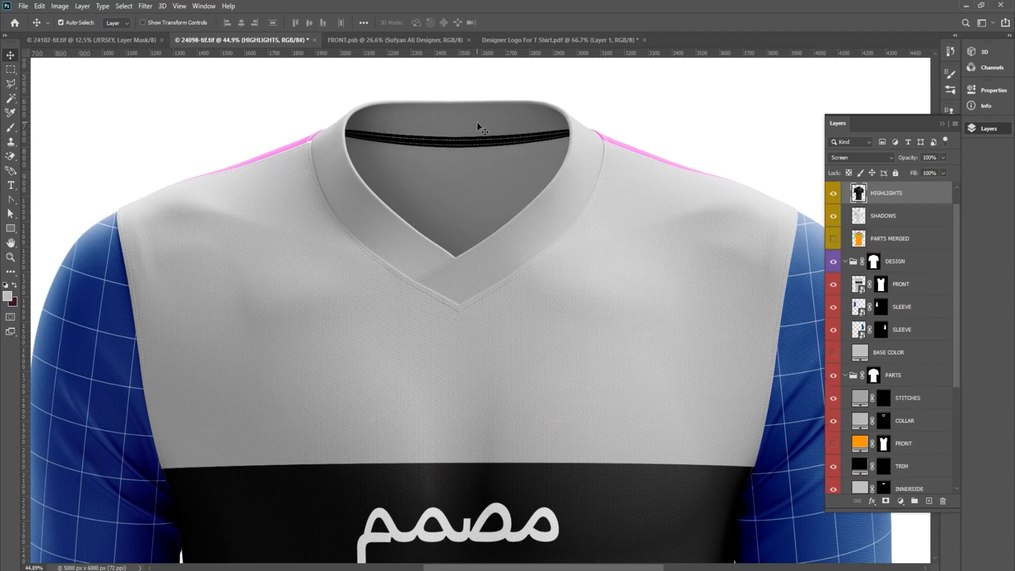
scroll(867, 406, "down", 2)
left_click(834, 375)
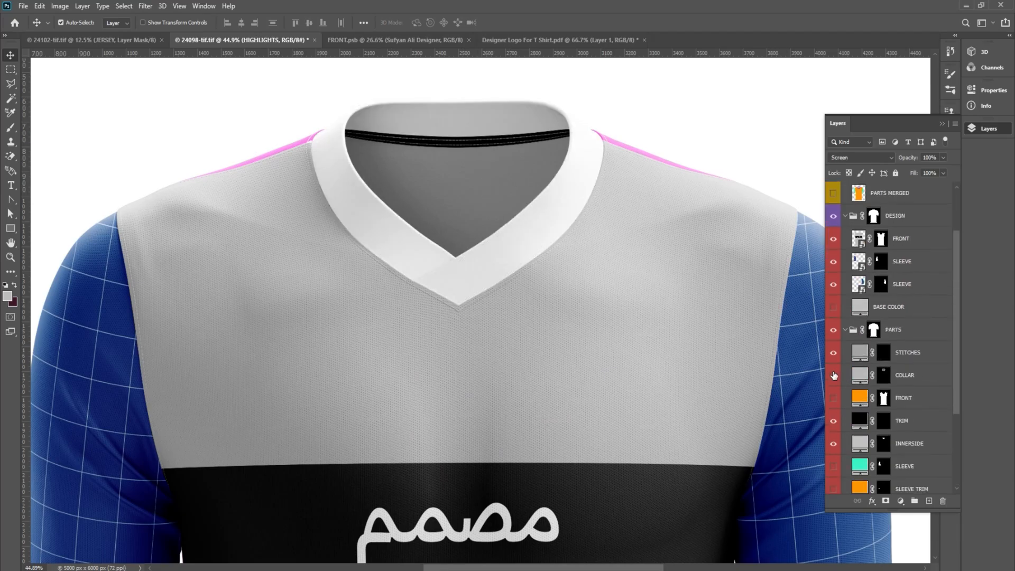
left_click(834, 375)
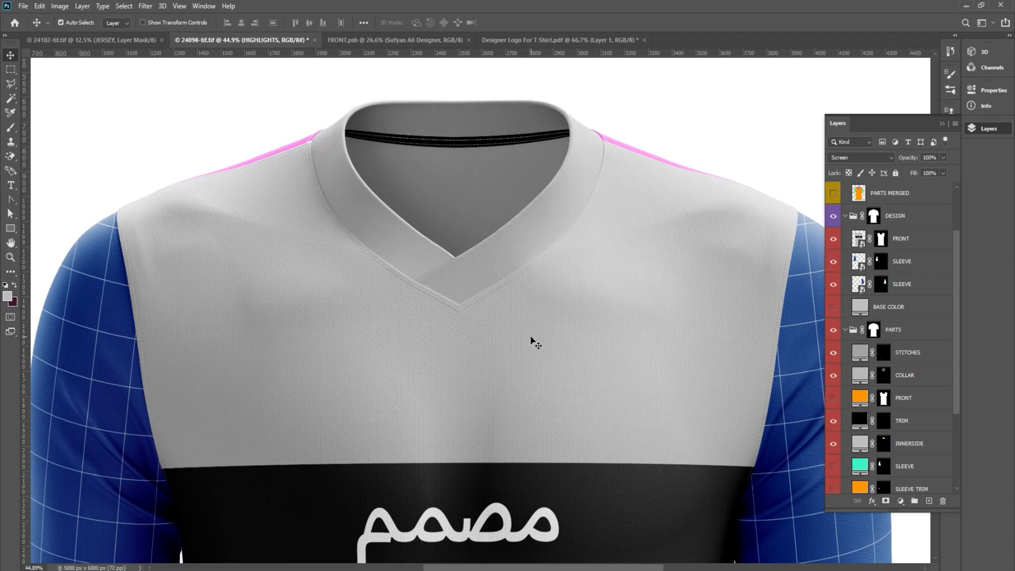
scroll(531, 341, "down", 1)
scroll(899, 417, "down", 3)
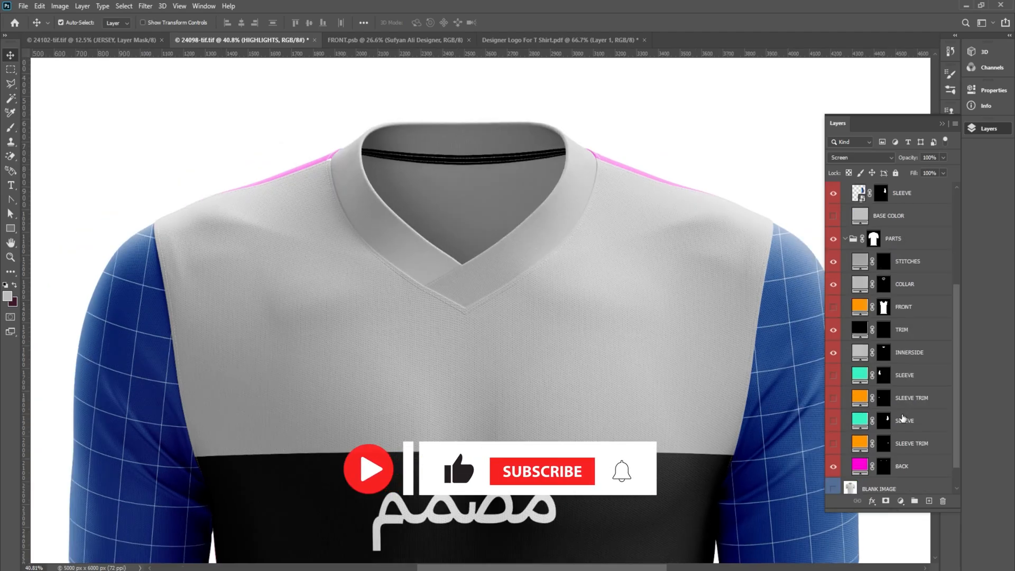
- Fill the BACK part with light grey #acacac
double_click(859, 466)
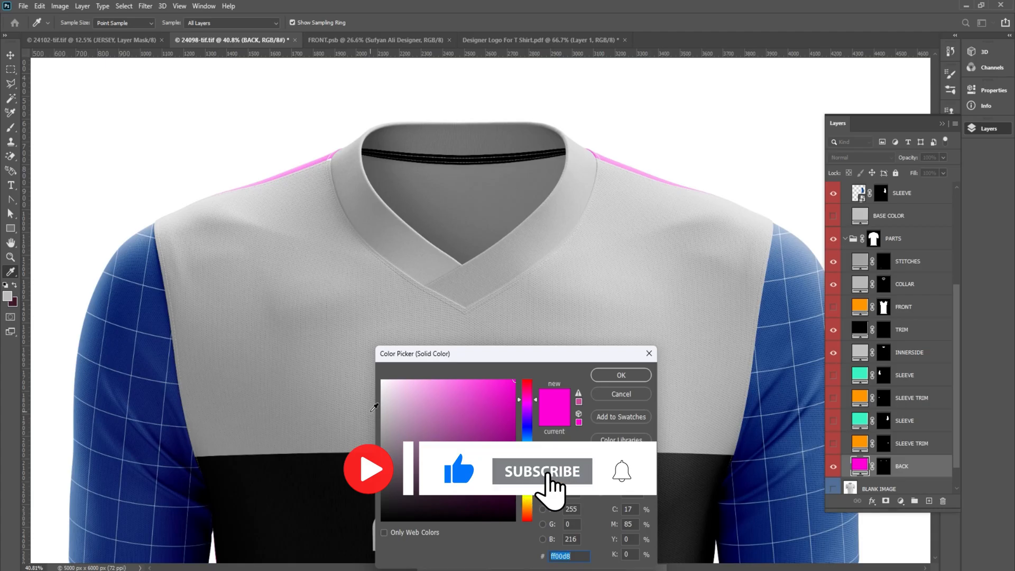
mouse_move(391, 410)
left_mouse_down()
mouse_move(380, 401)
mouse_move(374, 419)
left_mouse_up()
left_click(634, 379)
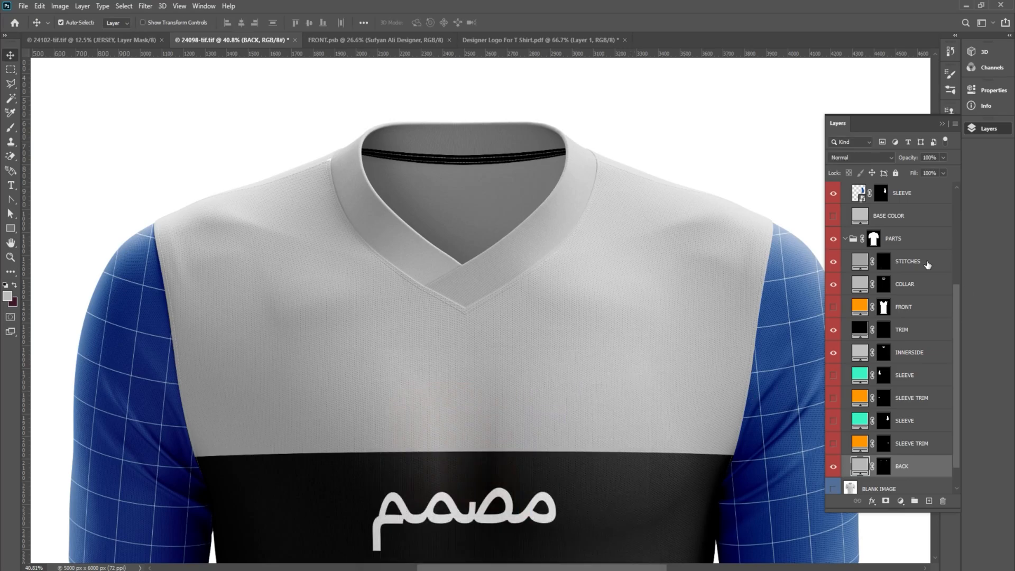
- Collapse the PARTS group, centre the whole jersey, and open the SLEEVE smart object
left_click(845, 238)
scroll(378, 315, "down", 5)
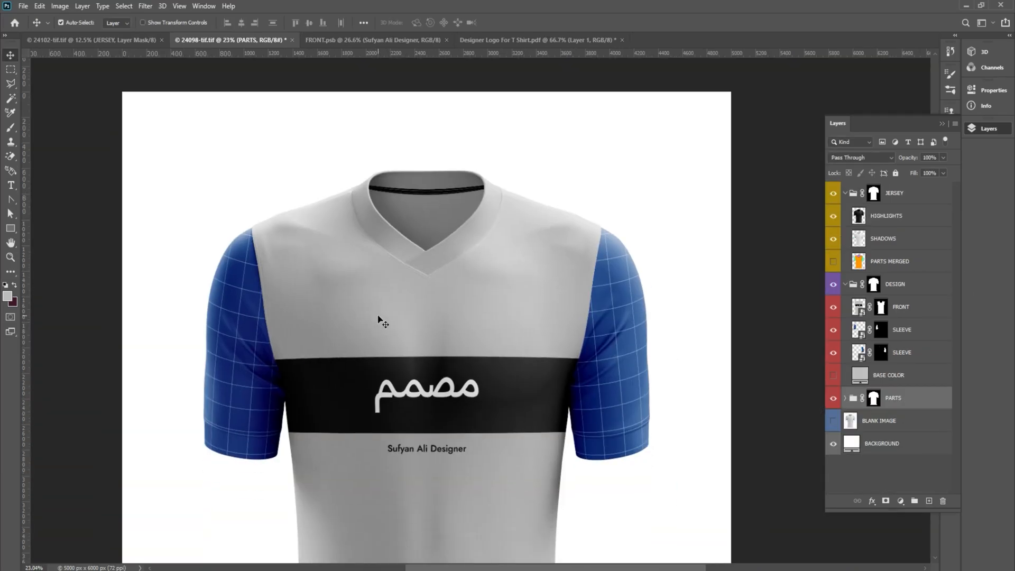
scroll(378, 320, "down", 3)
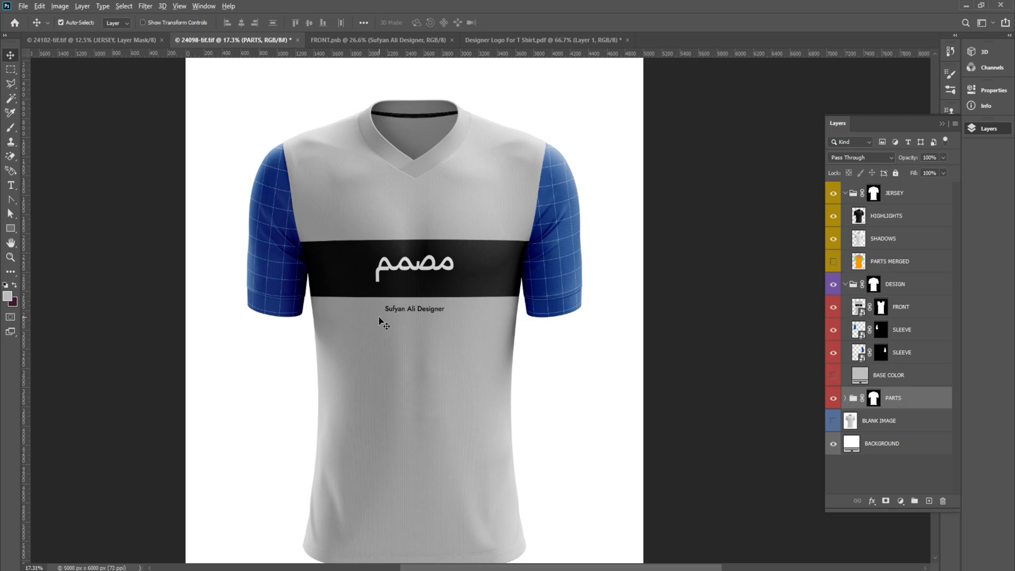
left_click_drag(379, 317, 429, 308)
scroll(555, 174, "up", 2)
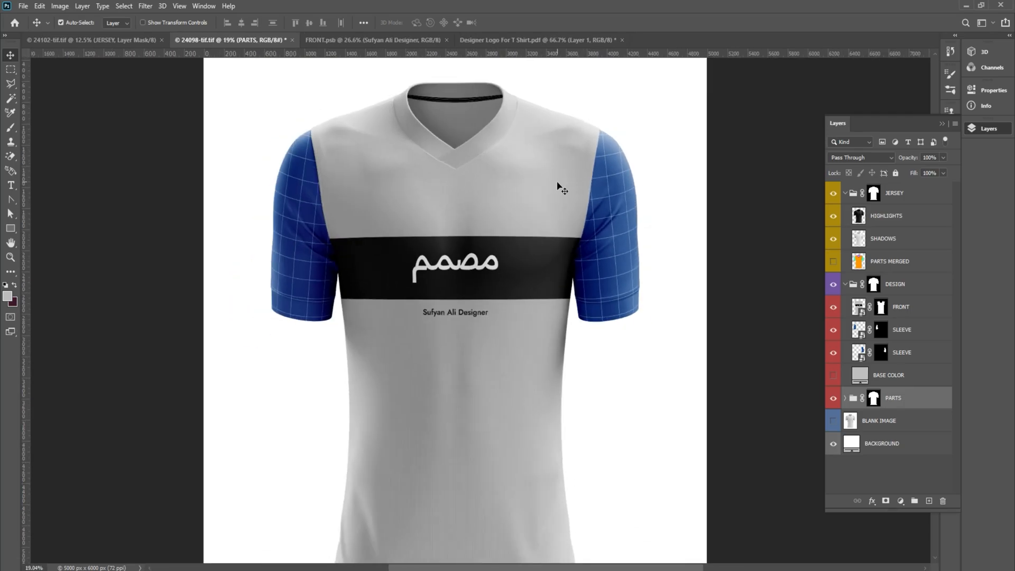
scroll(469, 117, "up", 9)
left_click(454, 201)
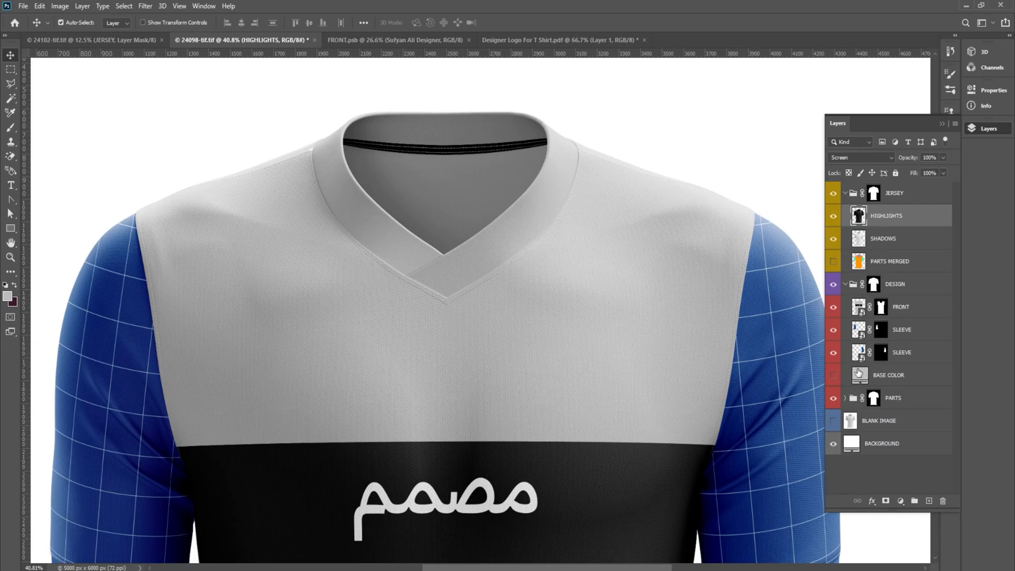
scroll(459, 189, "up", 8)
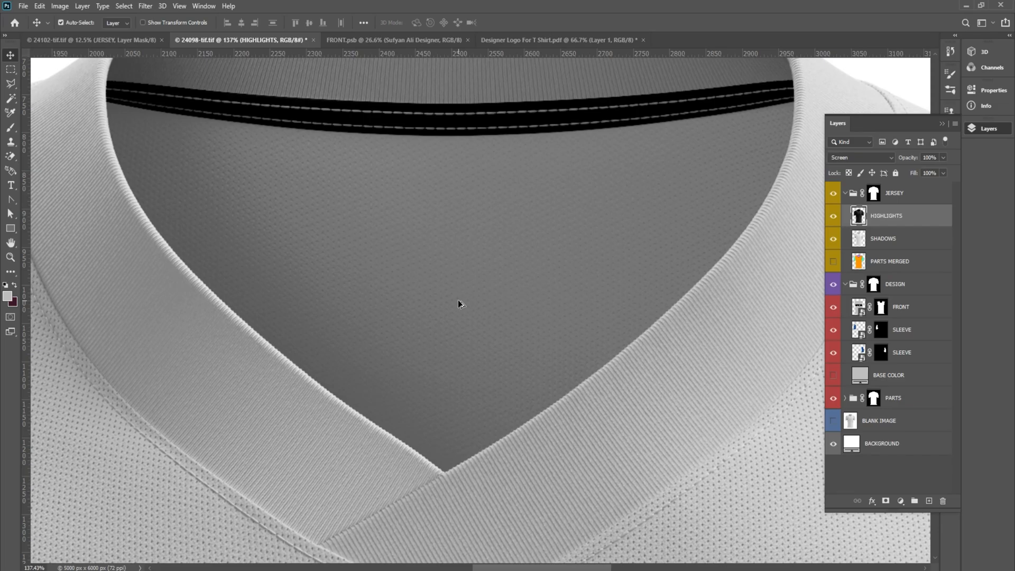
scroll(458, 300, "down", 10)
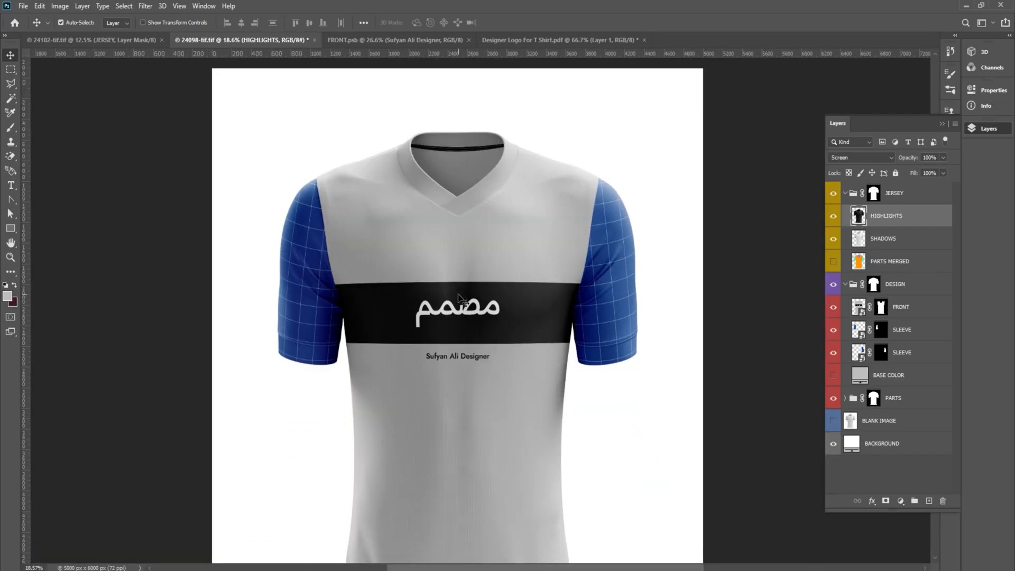
scroll(459, 300, "down", 2)
double_click(858, 332)
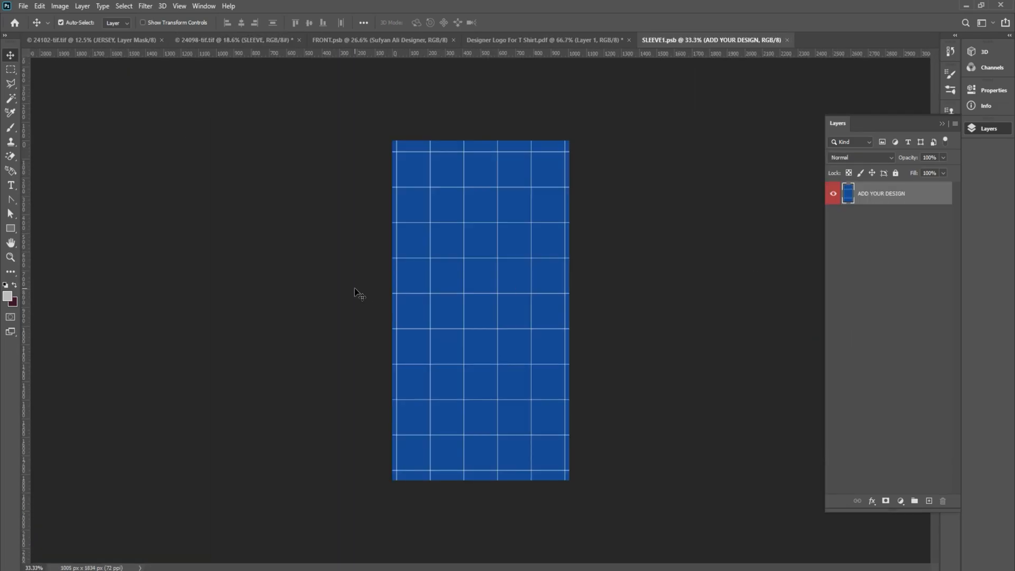
- Cover the first sleeve design with a new light-grey filled layer and save it
left_click(929, 500)
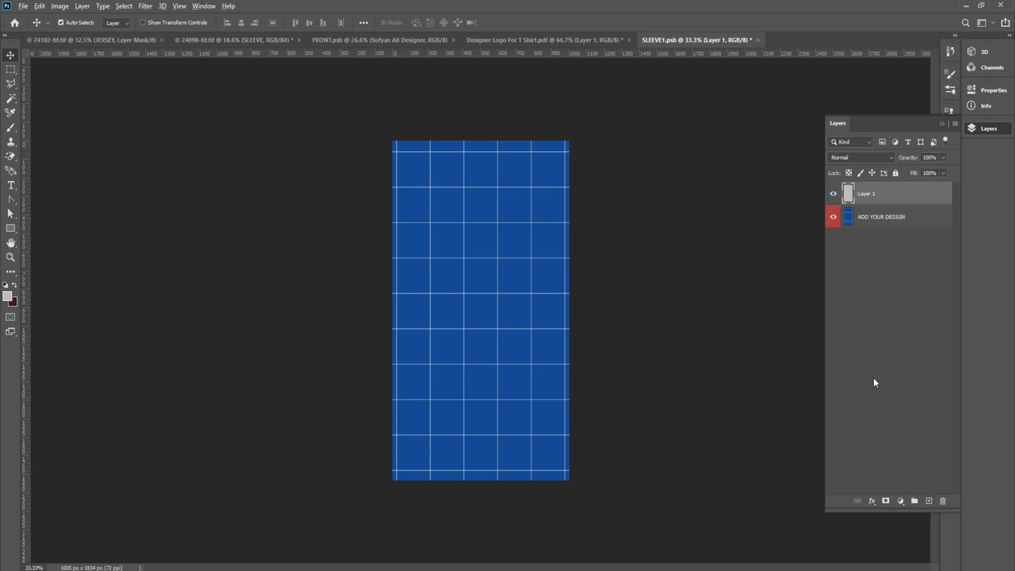
key("alt+BackSpace")
key("ctrl+s")
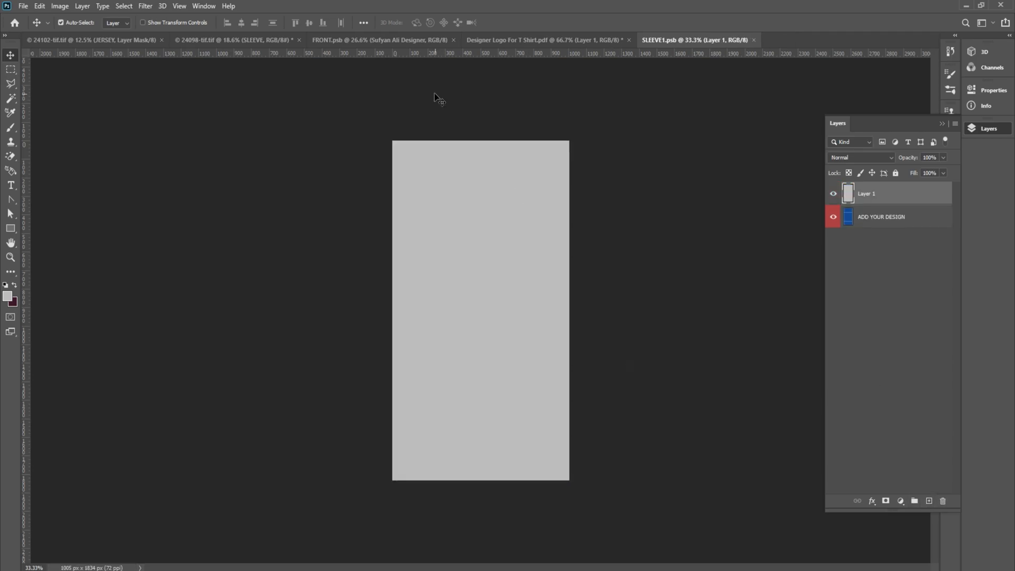
left_click(433, 41)
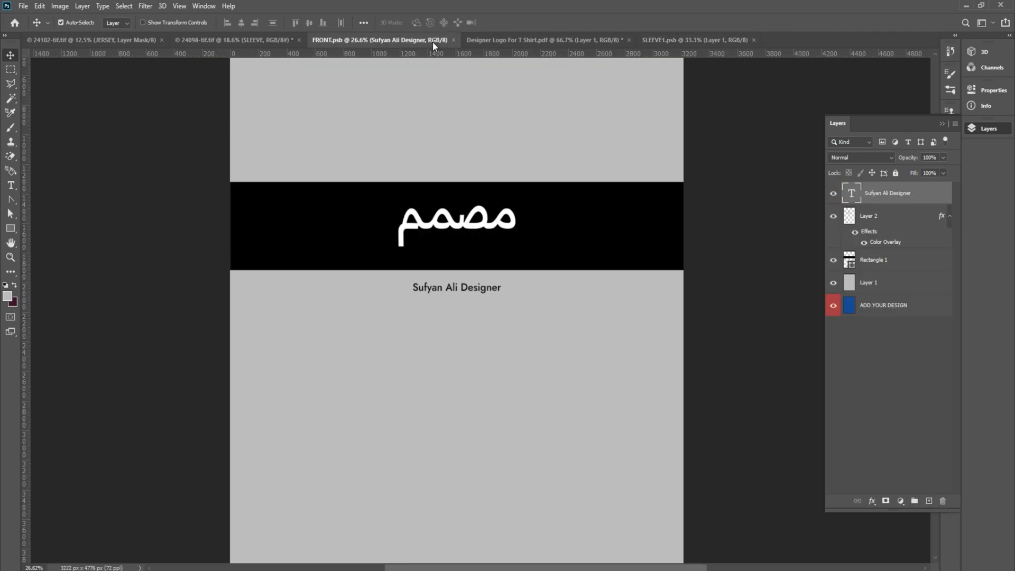
left_click(278, 39)
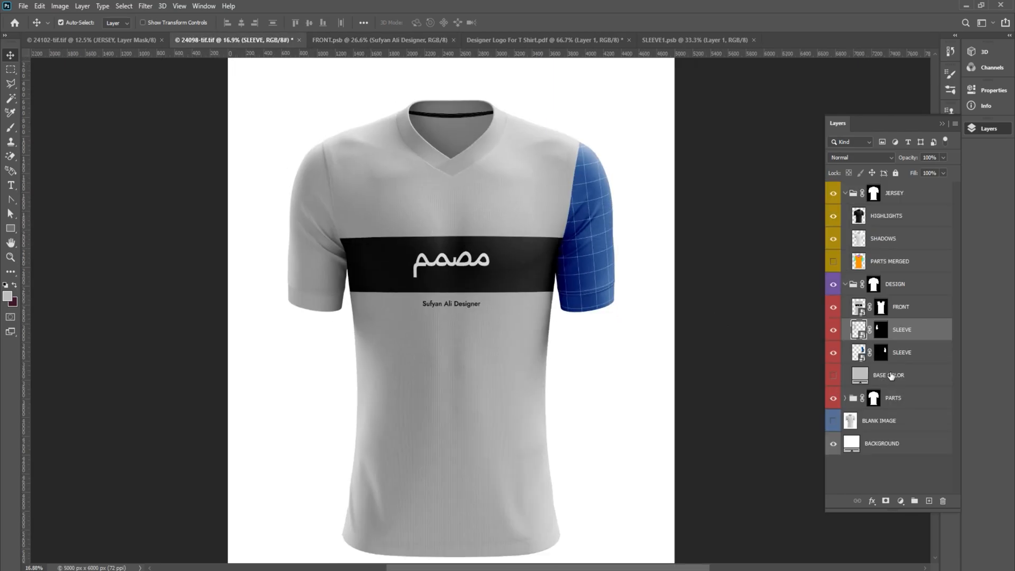
- Cover the second sleeve design with a light-grey filled layer and save it
double_click(858, 352)
left_click(929, 501)
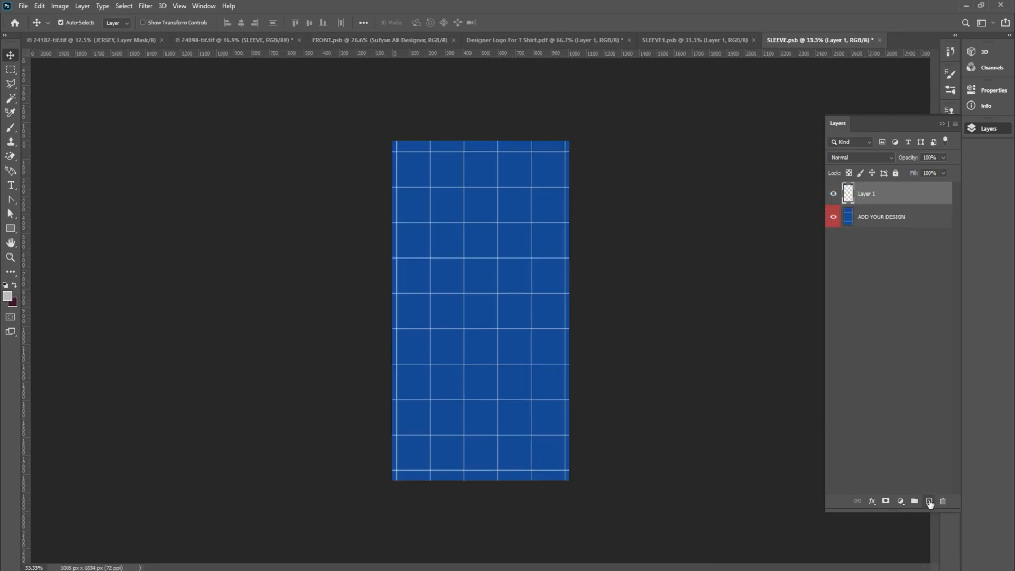
key("alt+BackSpace")
key("ctrl+s")
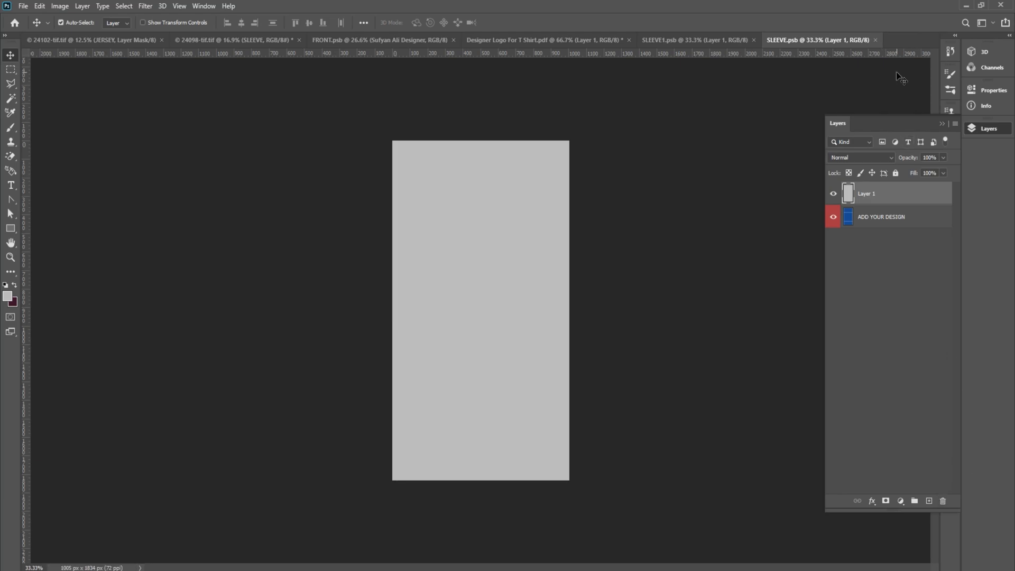
- Close both sleeve documents and close the Arabic logo without saving
left_click(876, 40)
left_click(754, 39)
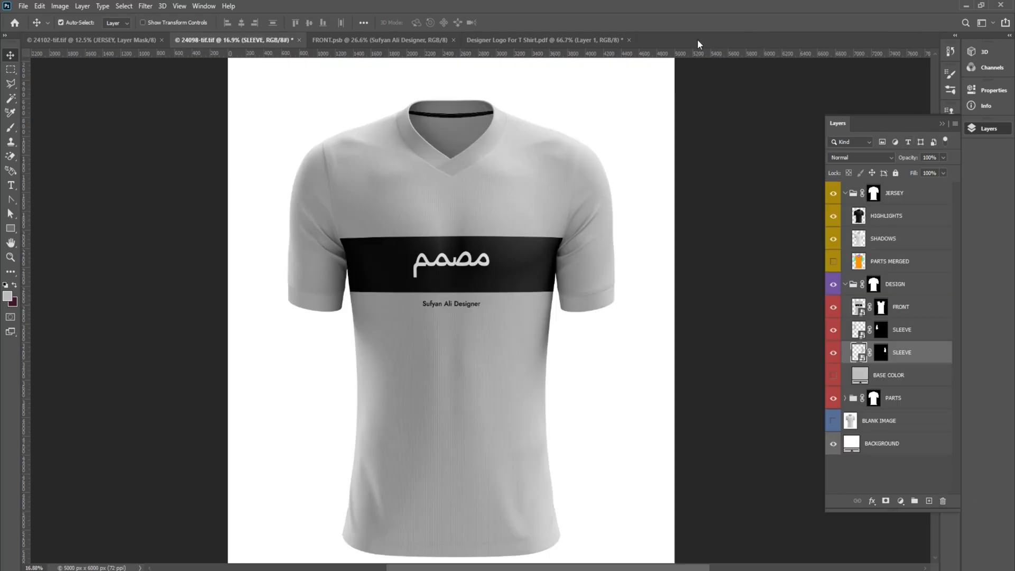
left_click(564, 39)
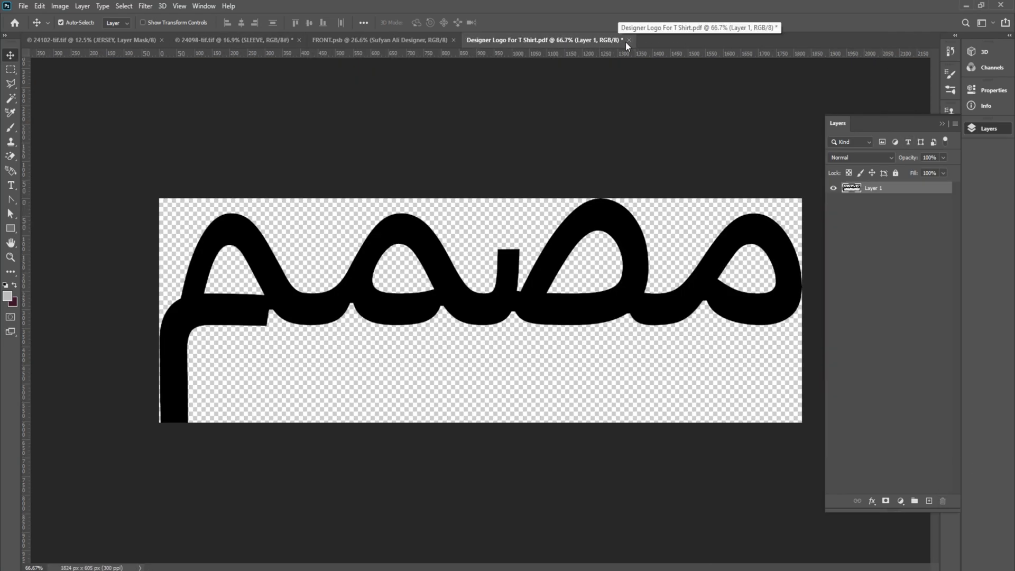
left_click(628, 41)
left_click(512, 215)
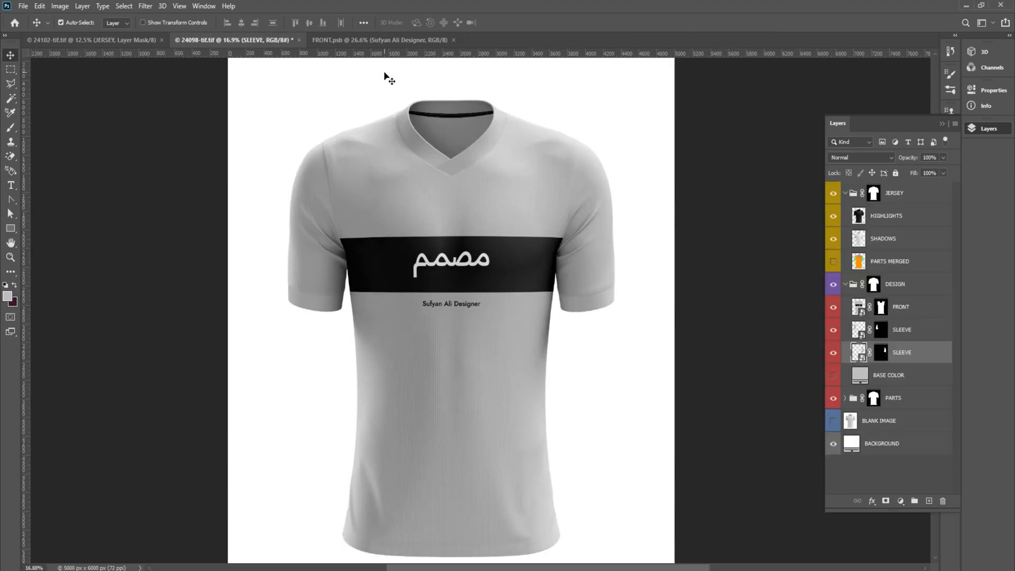
- Save the front jersey mockup with its grey sleeves
scroll(494, 254, "down", 3)
scroll(494, 254, "up", 3)
scroll(495, 251, "down", 2)
key("ctrl+s")
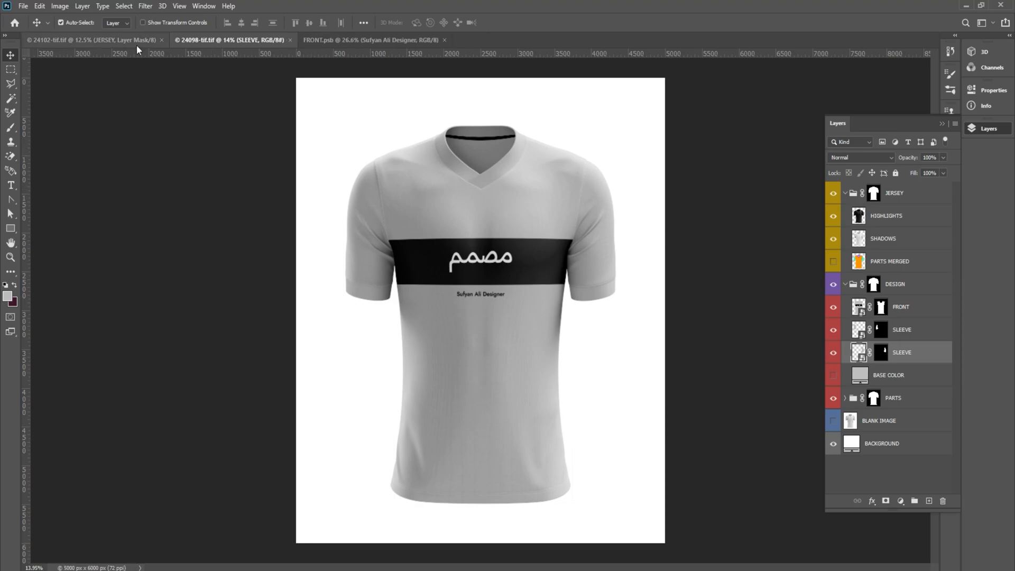
- Bring up the back jersey mockup 24102-tif.tif
scroll(547, 466, "up", 3)
scroll(547, 466, "down", 2)
scroll(532, 213, "up", 1)
scroll(531, 214, "up", 3)
scroll(531, 224, "down", 3)
scroll(530, 224, "down", 2)
scroll(530, 227, "down", 1)
scroll(529, 228, "up", 1)
left_click(319, 42)
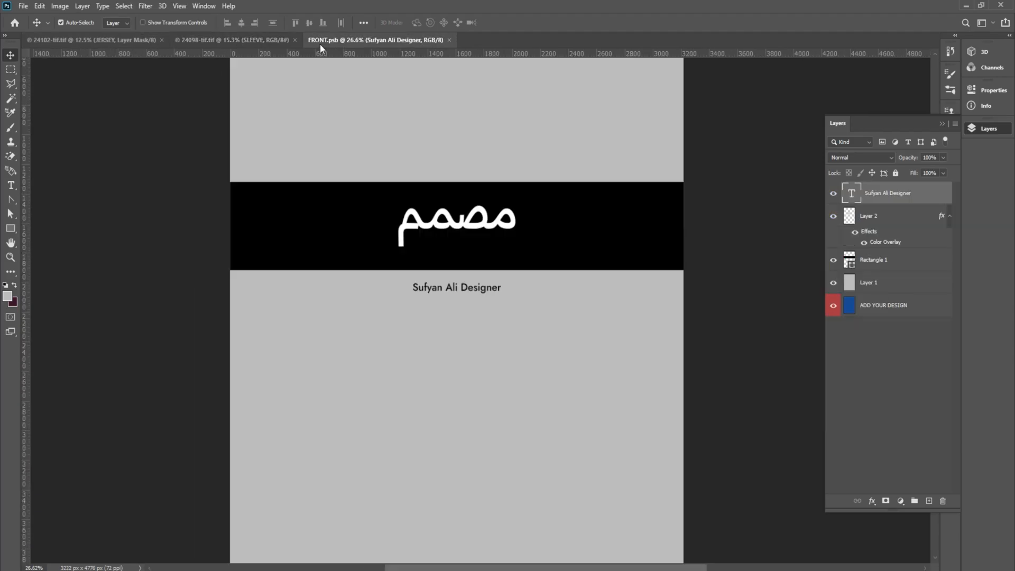
left_click(110, 40)
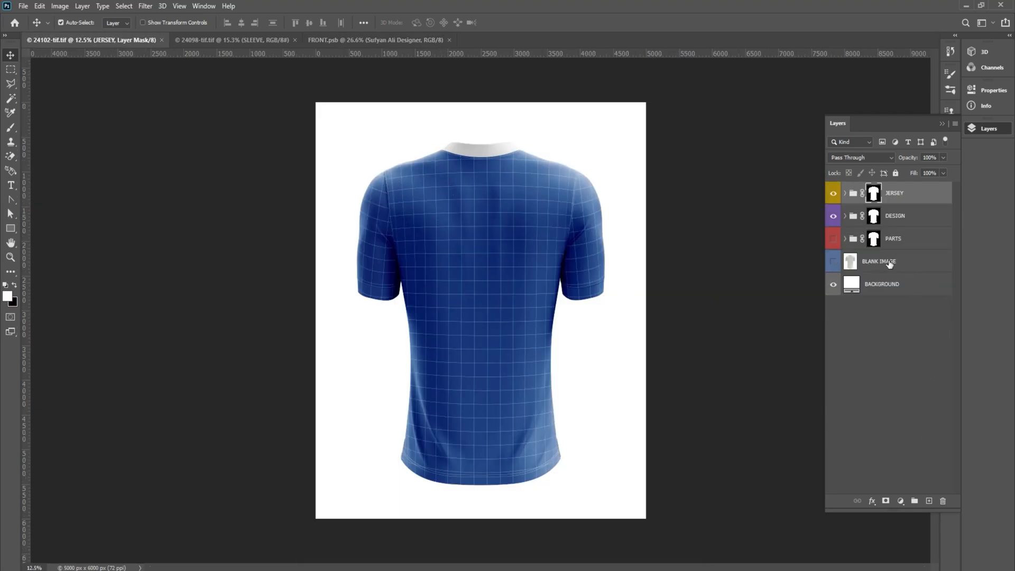
- In the back mockup, show the PARTS group with the SLEEVE and FRONT part layers hidden
left_click(845, 216)
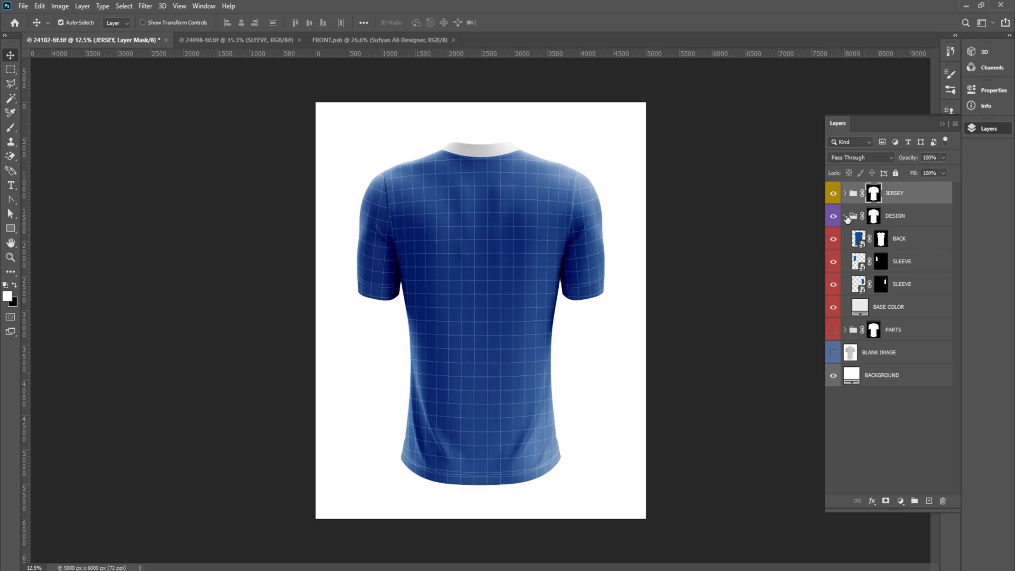
left_click(845, 330)
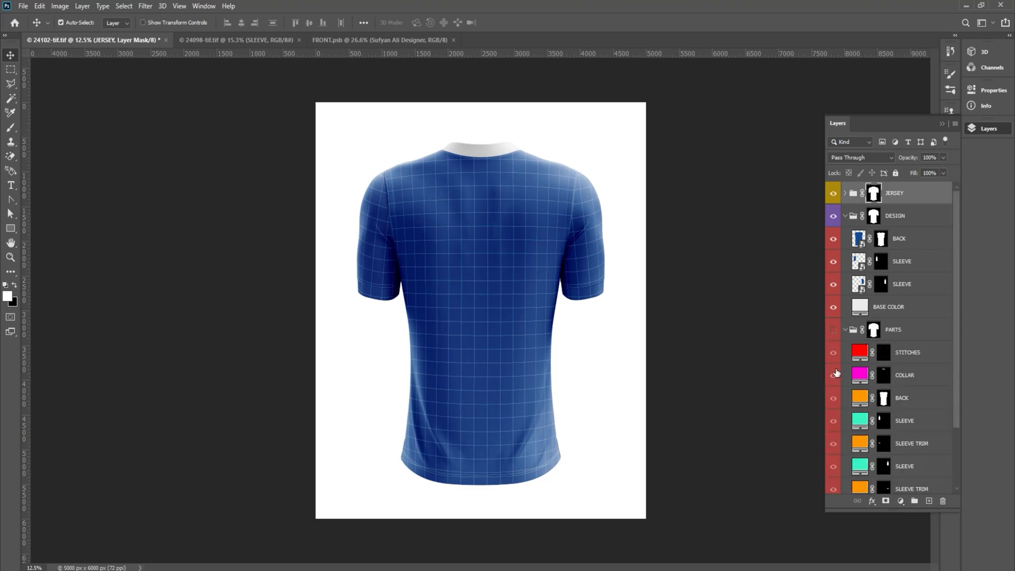
left_click(833, 330)
scroll(856, 449, "down", 1)
left_click(833, 444)
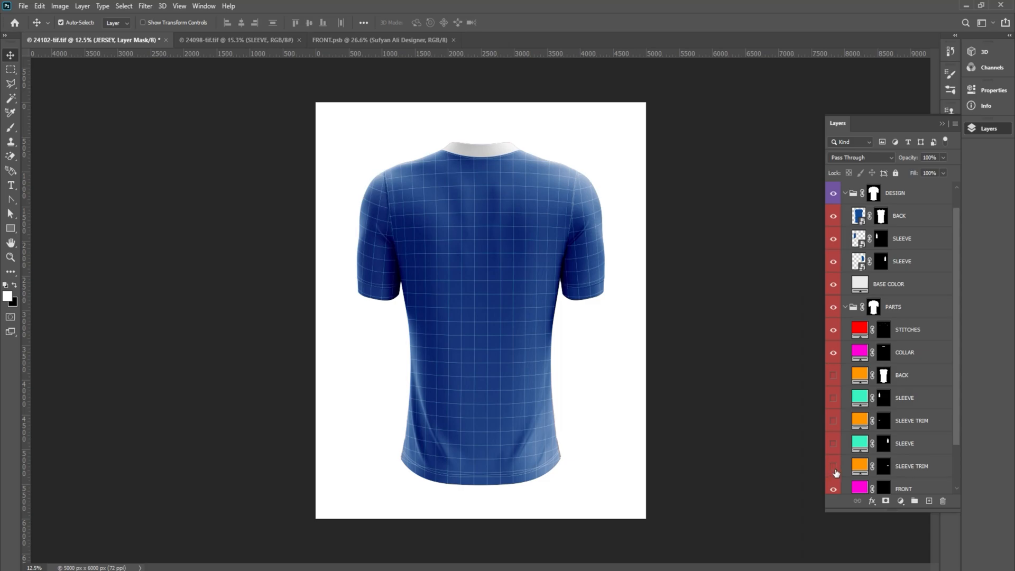
scroll(836, 472, "down", 1)
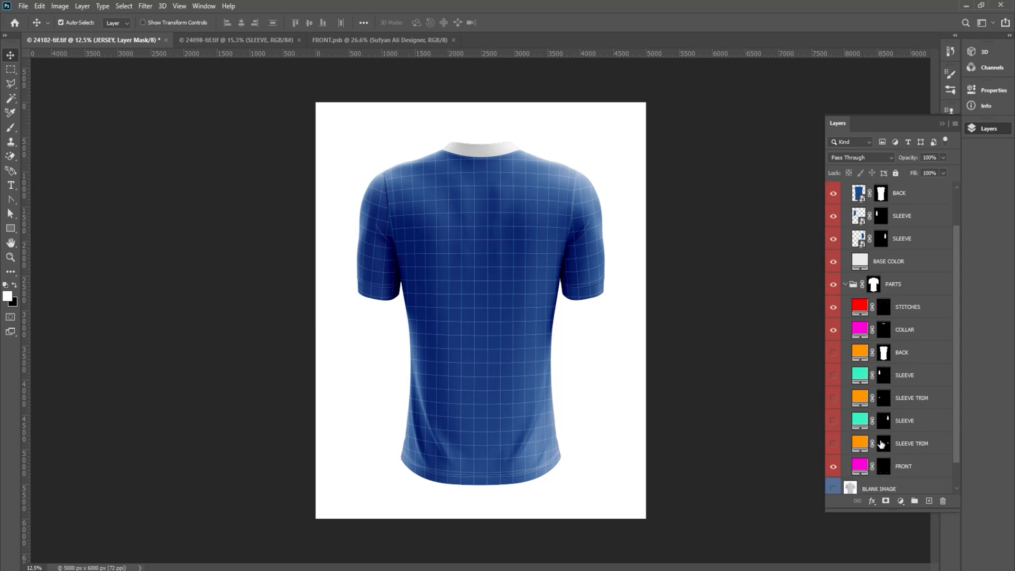
left_click(833, 467)
- On the front mockup, expand PARTS and check the STITCHES colour
left_click(197, 42)
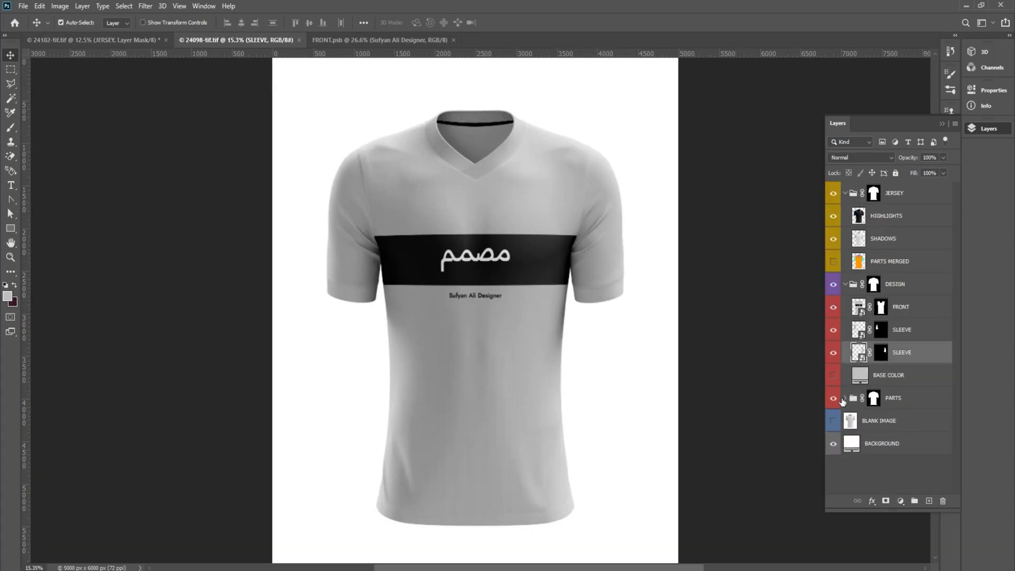
left_click(845, 399)
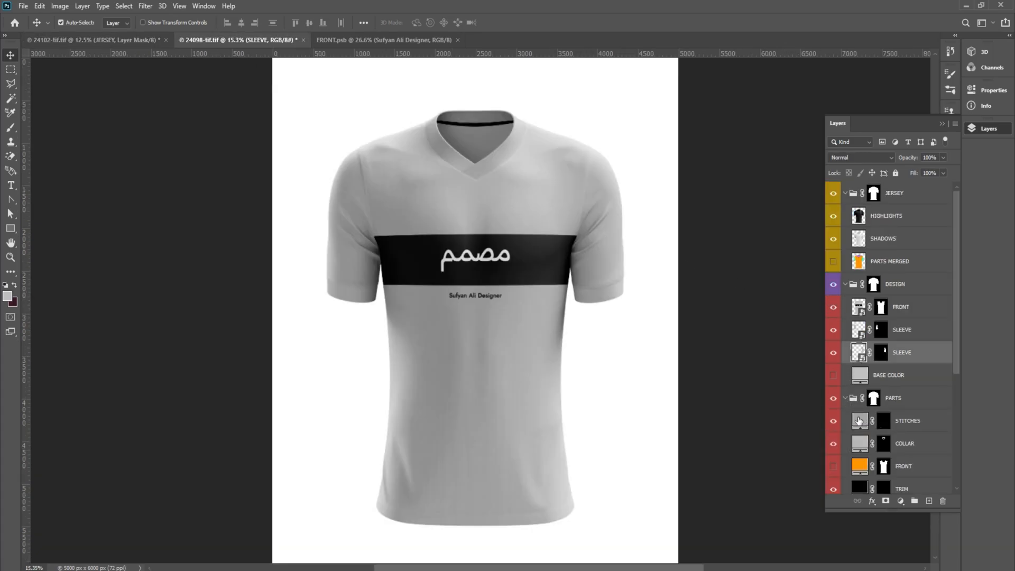
double_click(859, 420)
- Keep the front stitches colour, then set the back COLLAR fill to a3a3a3
left_click(632, 377)
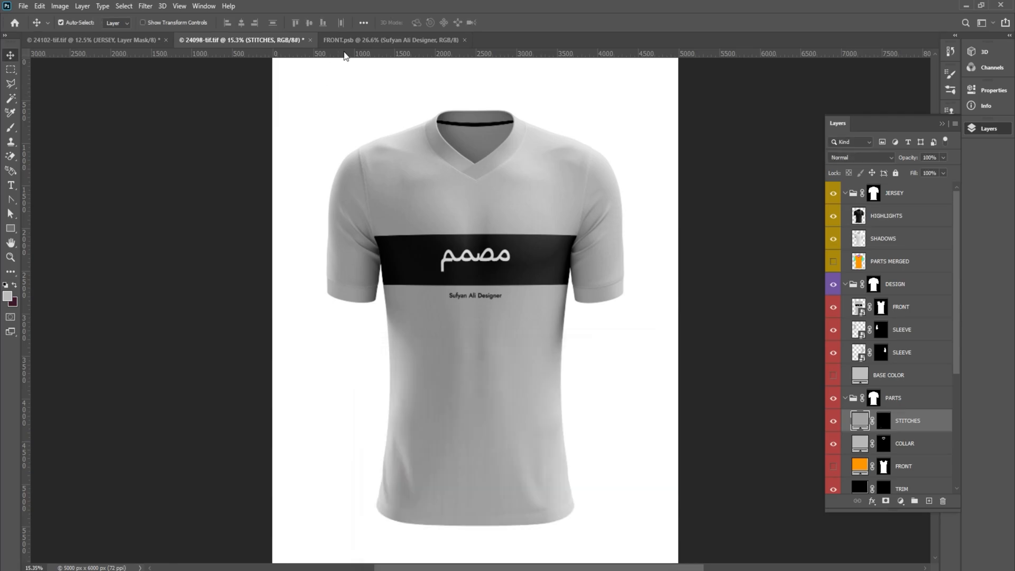
key("ctrl+Tab")
key("ctrl+Tab")
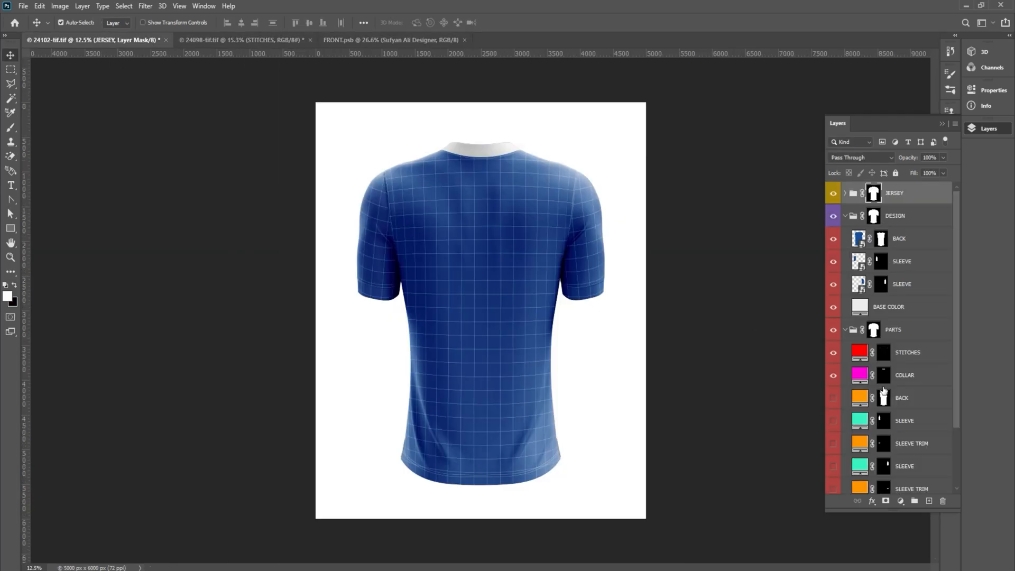
double_click(859, 375)
type("a3a3a3")
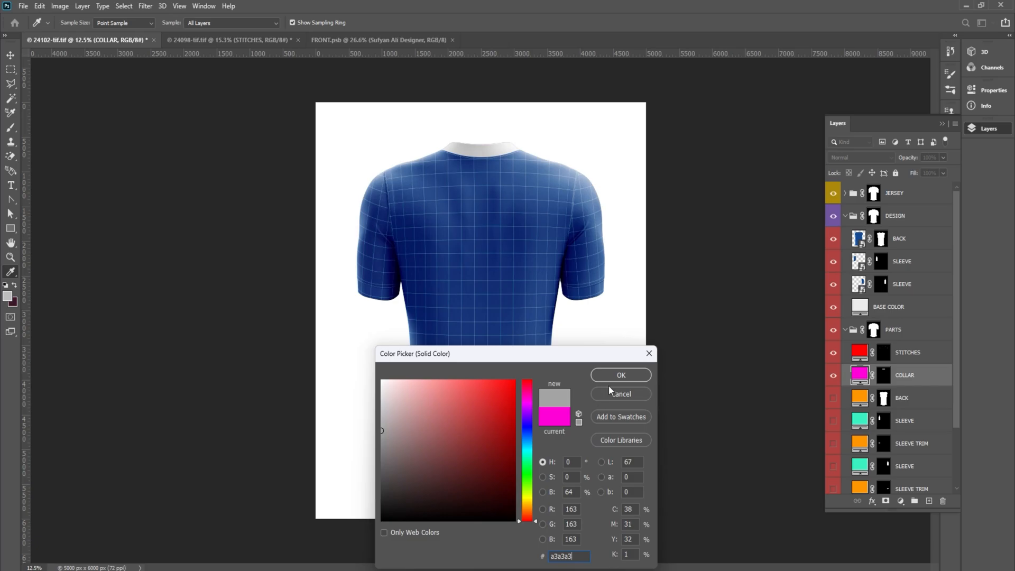
left_click(623, 375)
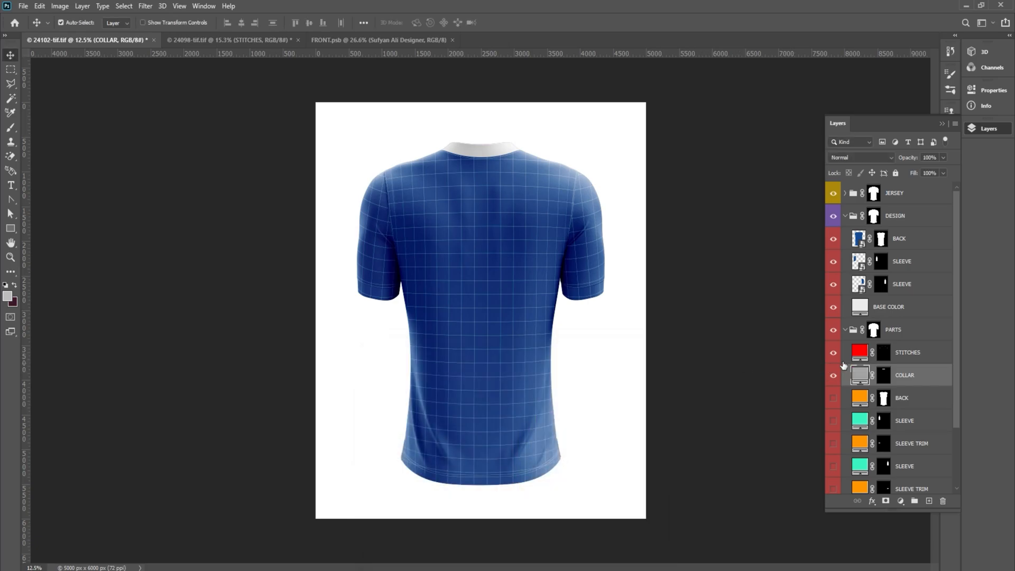
- Set the back STITCHES fill to grey a3a3a3
double_click(860, 354)
type("a3a3a3")
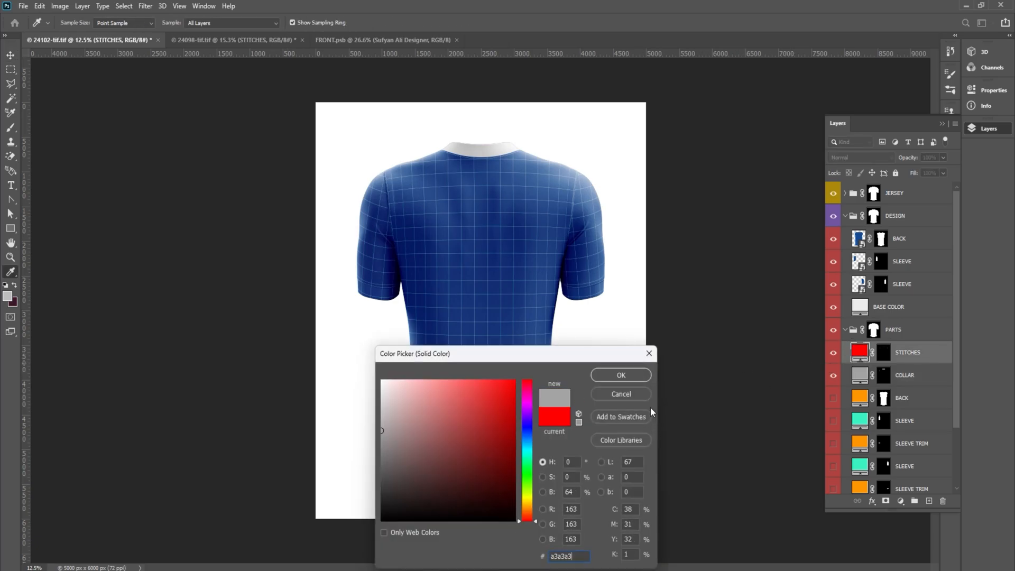
left_click(621, 375)
scroll(499, 172, "up", 5)
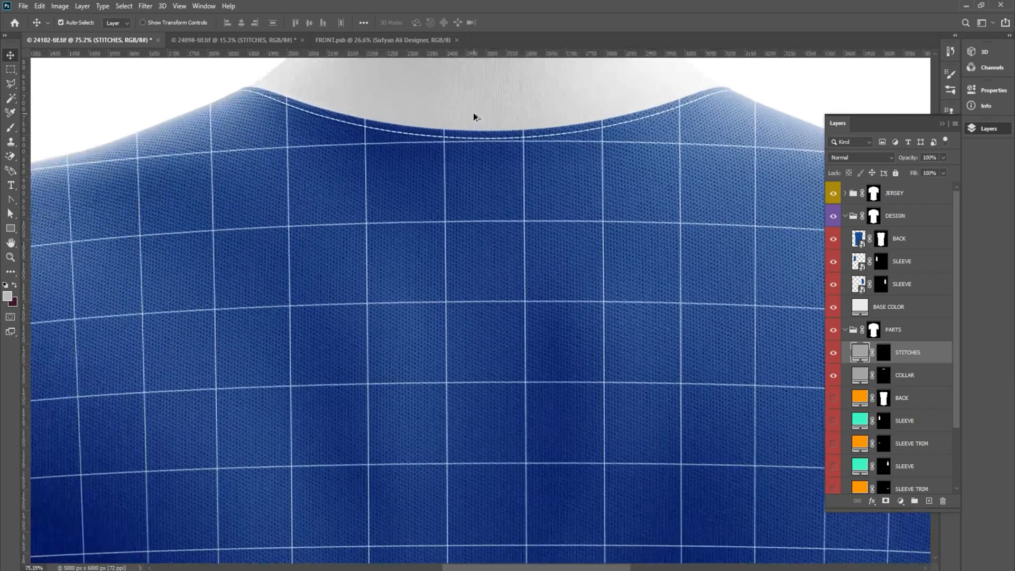
scroll(465, 168, "down", 4)
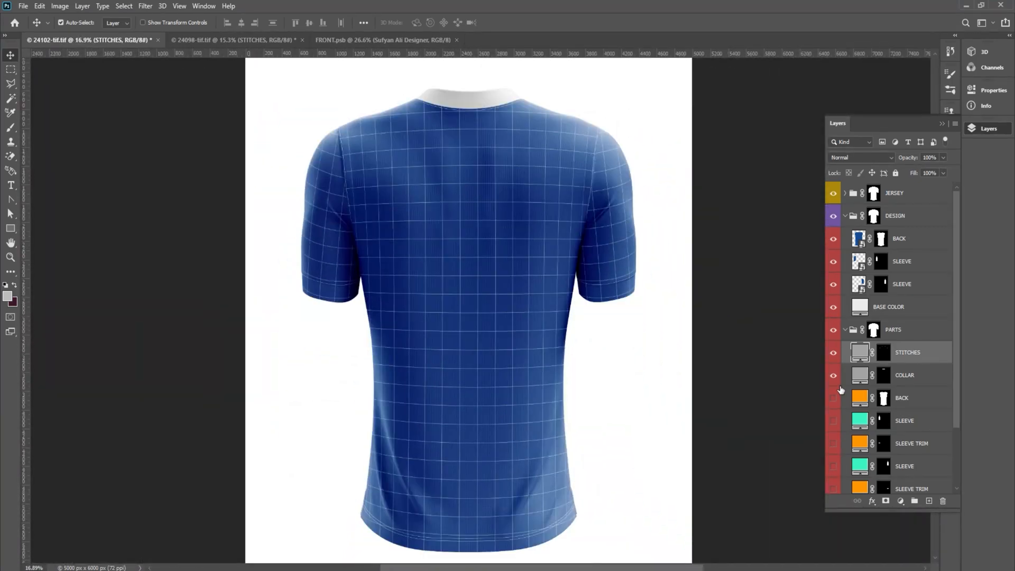
- Open the BACK smart object, then select the band, logo and credit layers in FRONT.psb
double_click(858, 238)
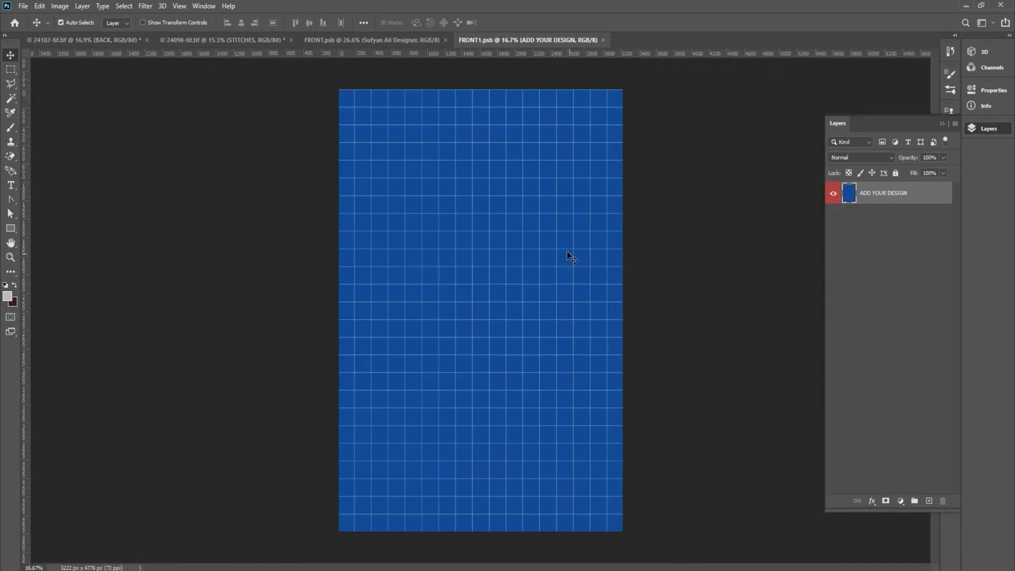
left_click(343, 40)
left_click(530, 217)
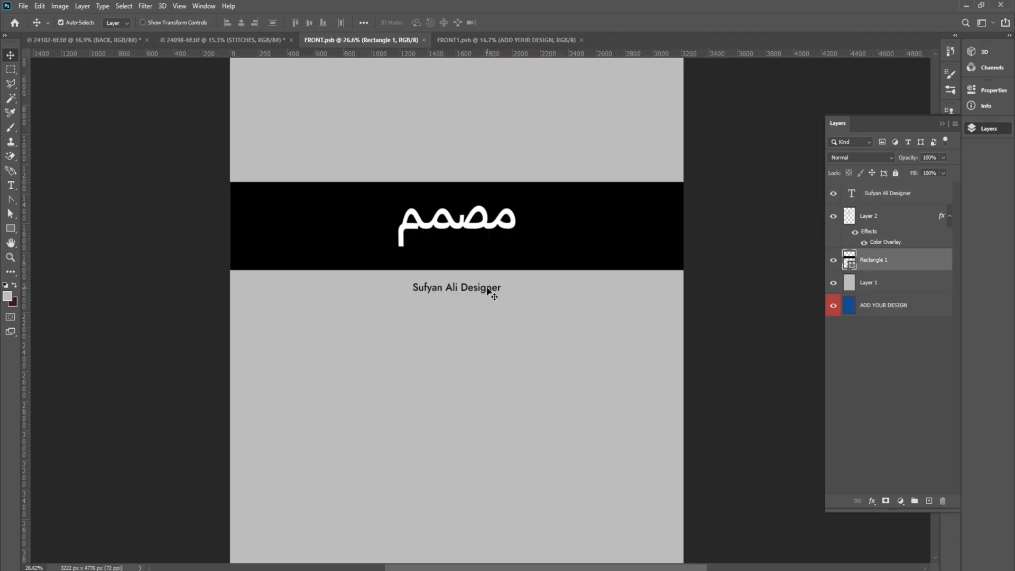
scroll(492, 292, "up", 6)
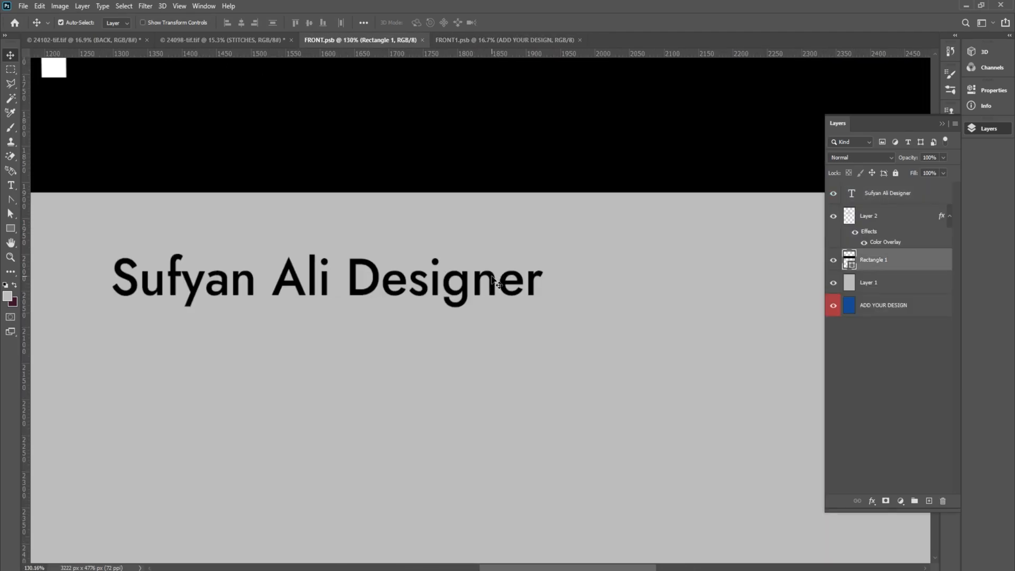
left_click(495, 281, "shift")
scroll(496, 281, "down", 5)
left_click(644, 195, "shift")
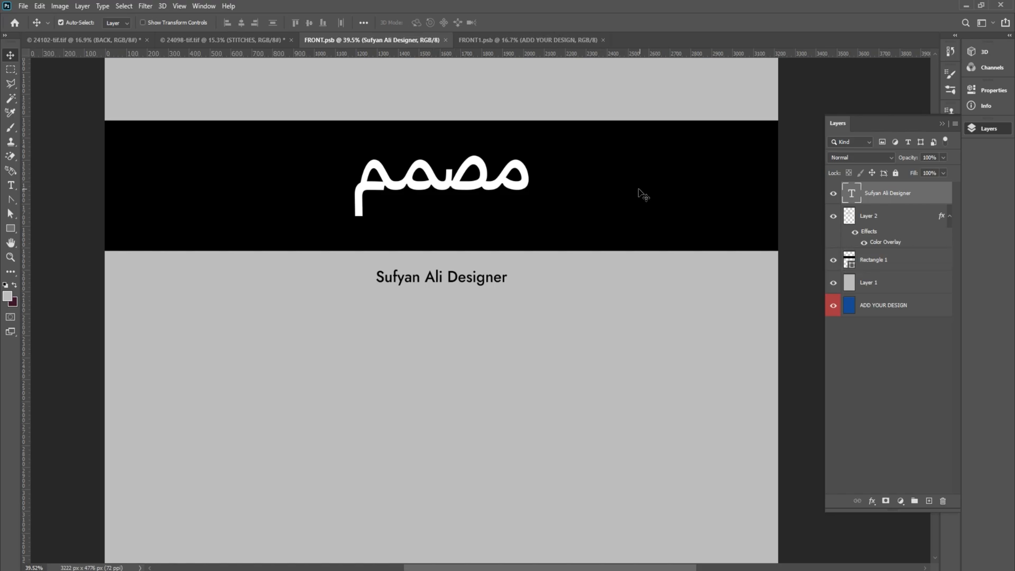
left_click(894, 262, "shift")
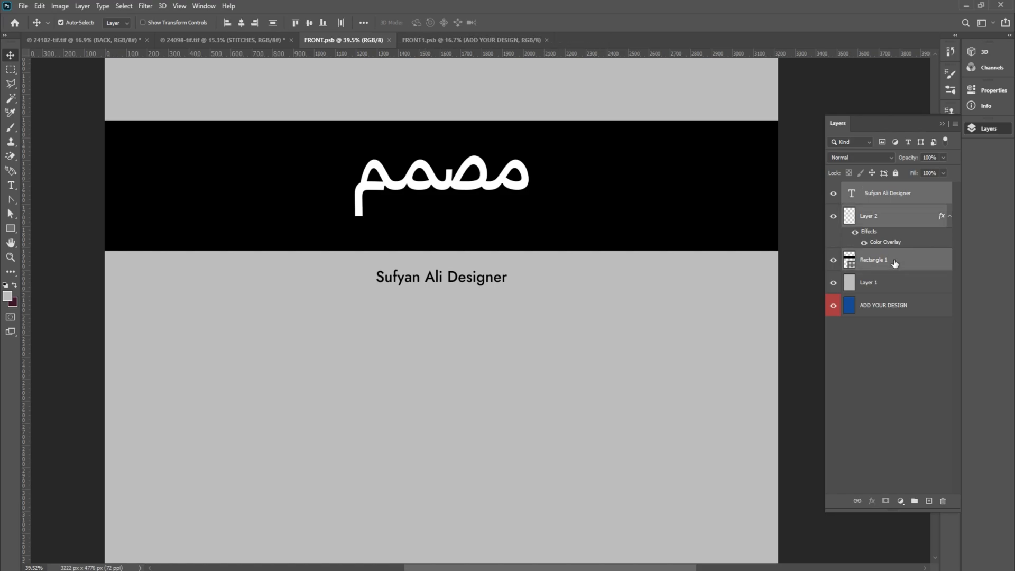
left_click_drag(586, 102, 585, 101)
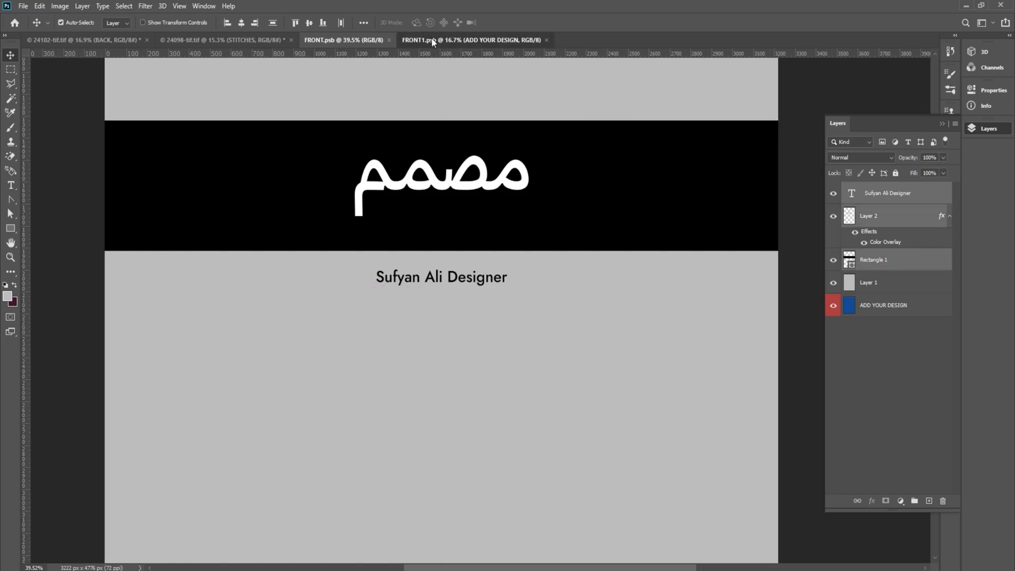
- Paste the band, logo and credit into FRONT1.psb and move the band higher
left_click(434, 40)
scroll(396, 169, "down", 3)
key("ctrl+v")
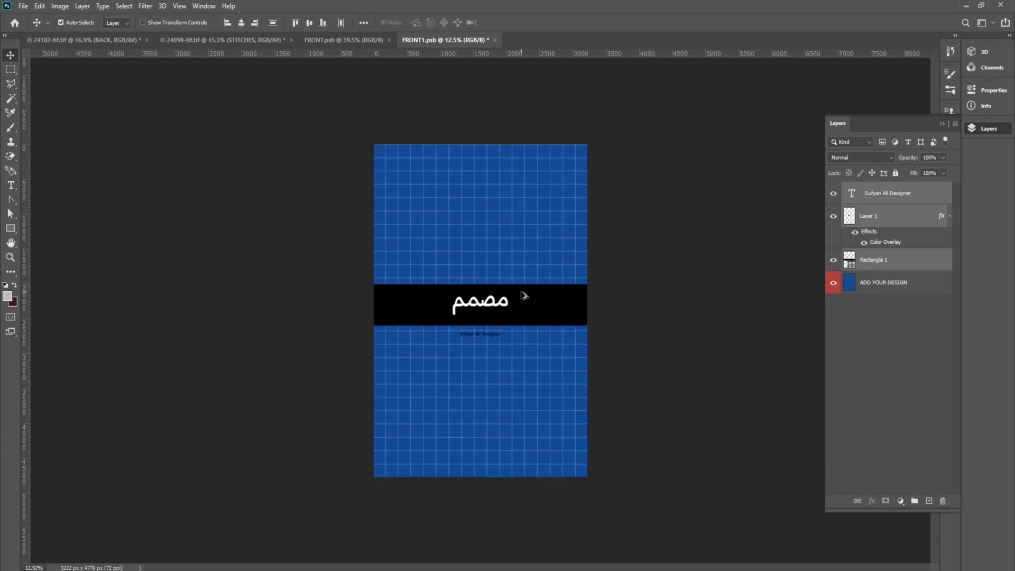
scroll(525, 294, "up", 3)
left_click_drag(539, 302, 520, 180)
scroll(529, 206, "up", 3)
scroll(516, 220, "down", 2)
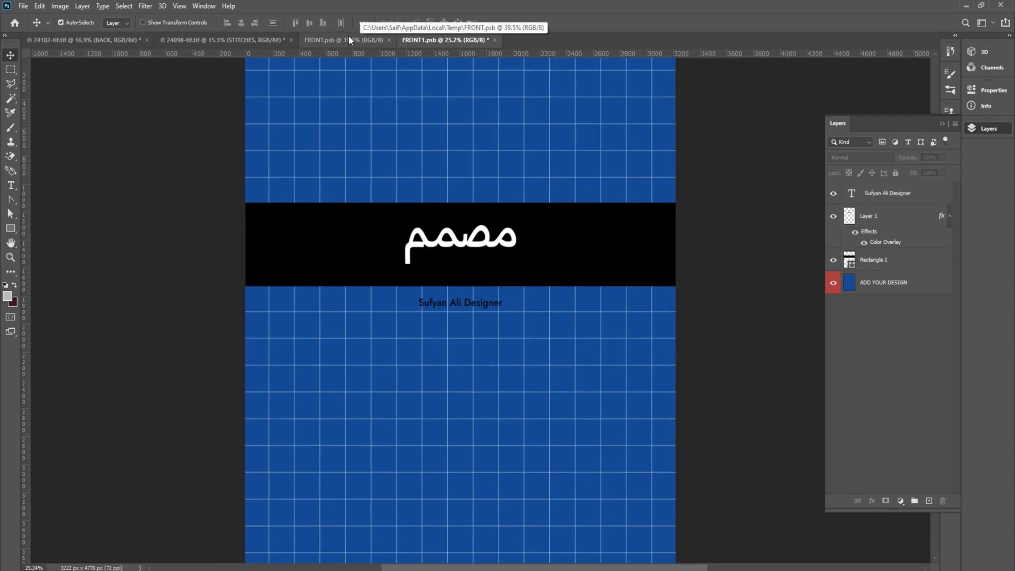
scroll(396, 222, "down", 2)
- Drag all four front layers, including the grey base, into FRONT1.psb, deleting the earlier pasted copies
left_click(333, 39)
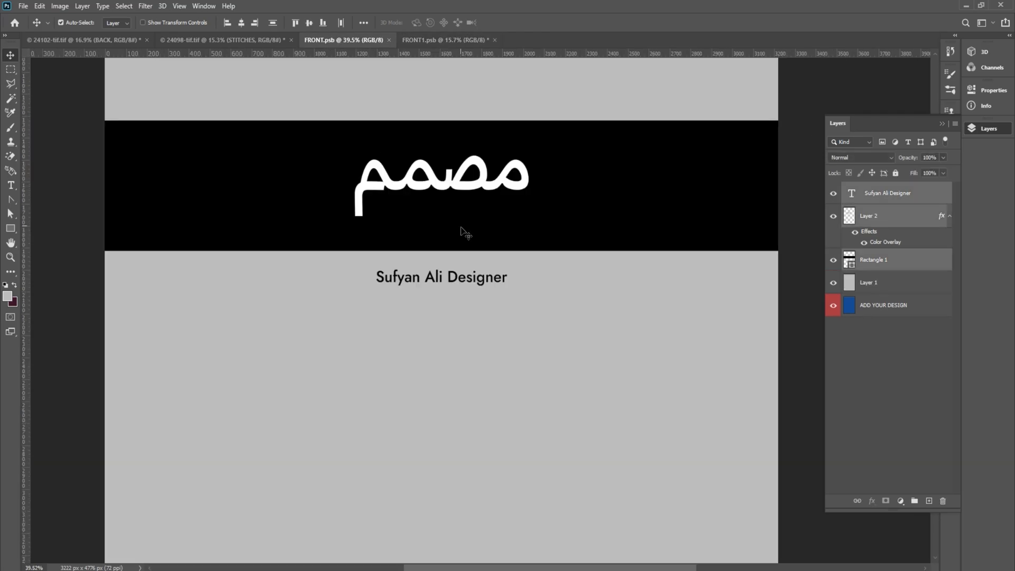
scroll(463, 238, "down", 4)
left_click(881, 288)
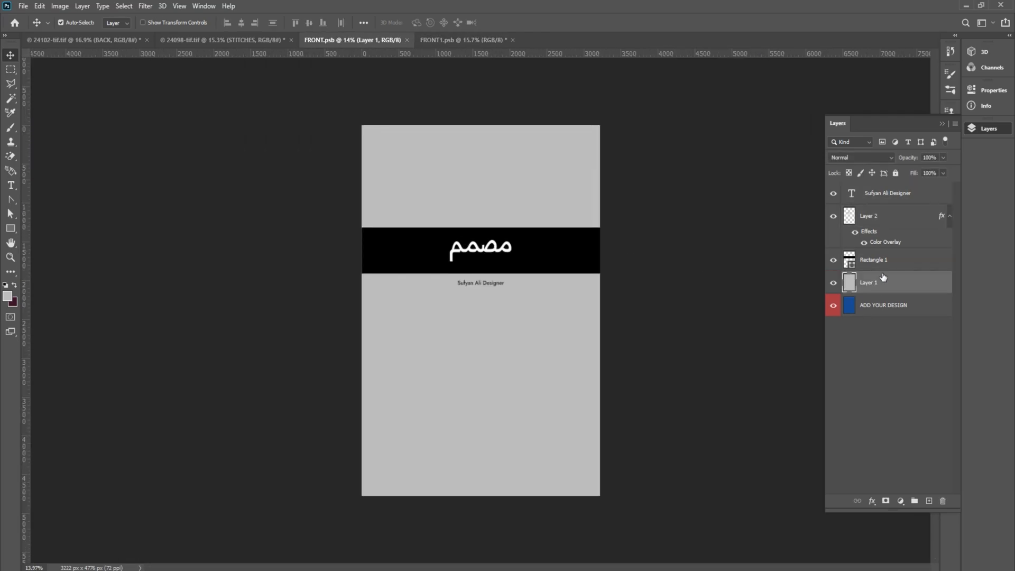
left_click(917, 194, "shift")
left_click_drag(888, 260, 550, 85)
left_click(916, 199)
left_click(913, 256, "shift")
key("Delete")
left_click_drag(729, 190, 605, 163)
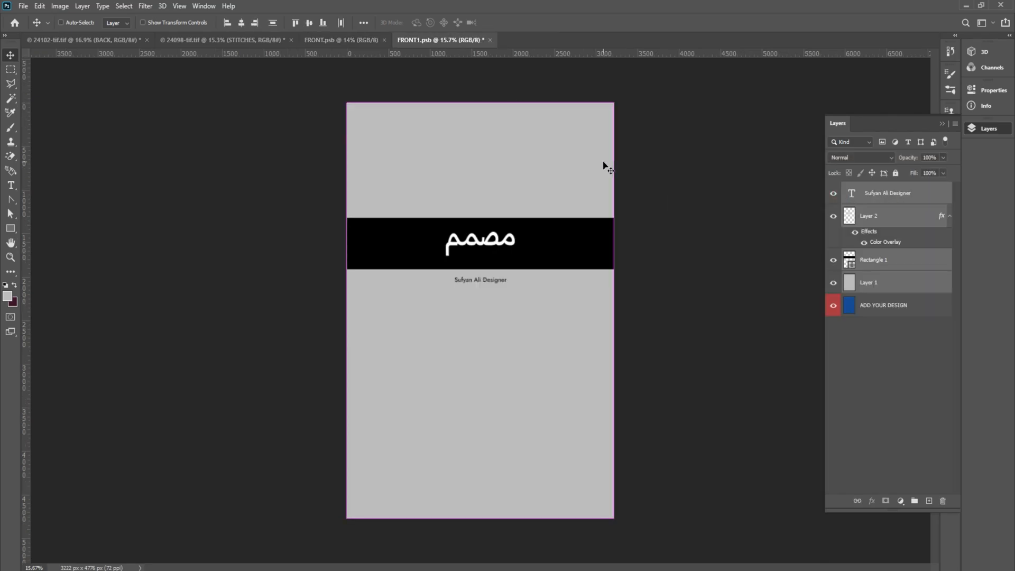
key("ctrl+t")
- Confirm the dropped layers' placement and hide the Arabic logo layer
key("Return")
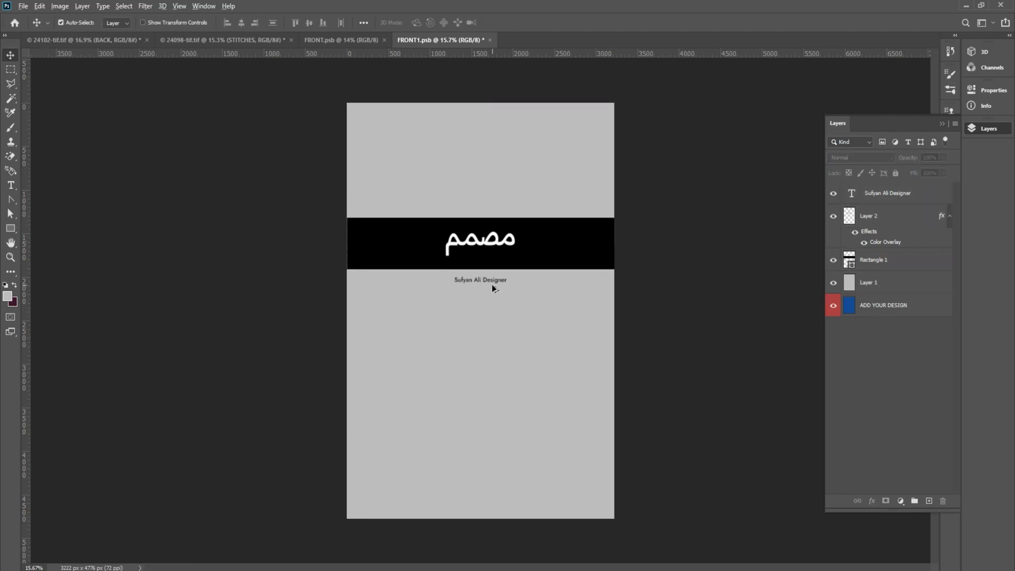
scroll(487, 285, "up", 5)
scroll(450, 224, "up", 1)
scroll(449, 227, "down", 3)
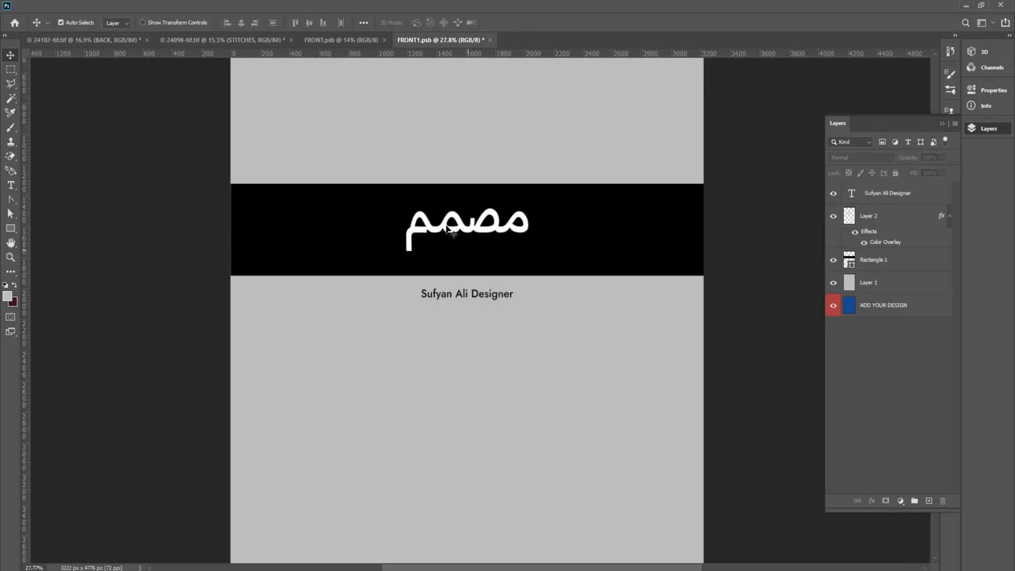
scroll(476, 264, "down", 1)
scroll(476, 281, "up", 3)
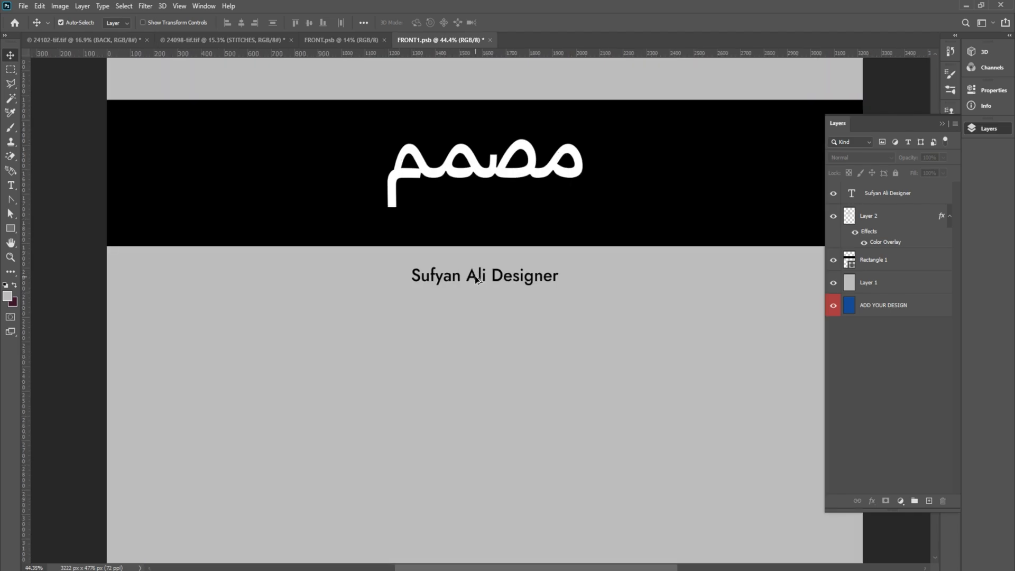
left_click(529, 154)
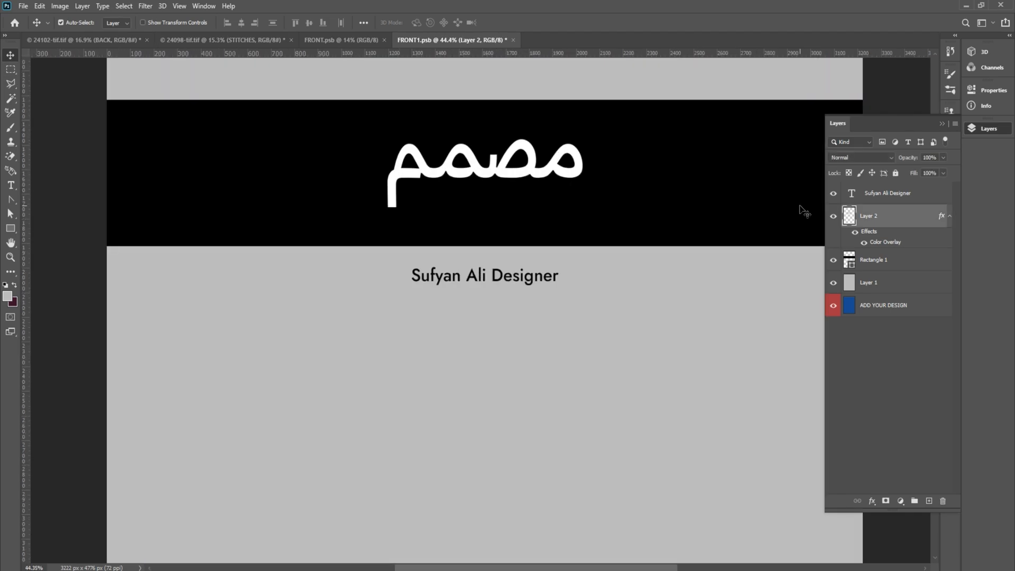
left_click(833, 216)
- Move the designer credit up into the black band and make its text #ffffff
left_click_drag(545, 282, 537, 173)
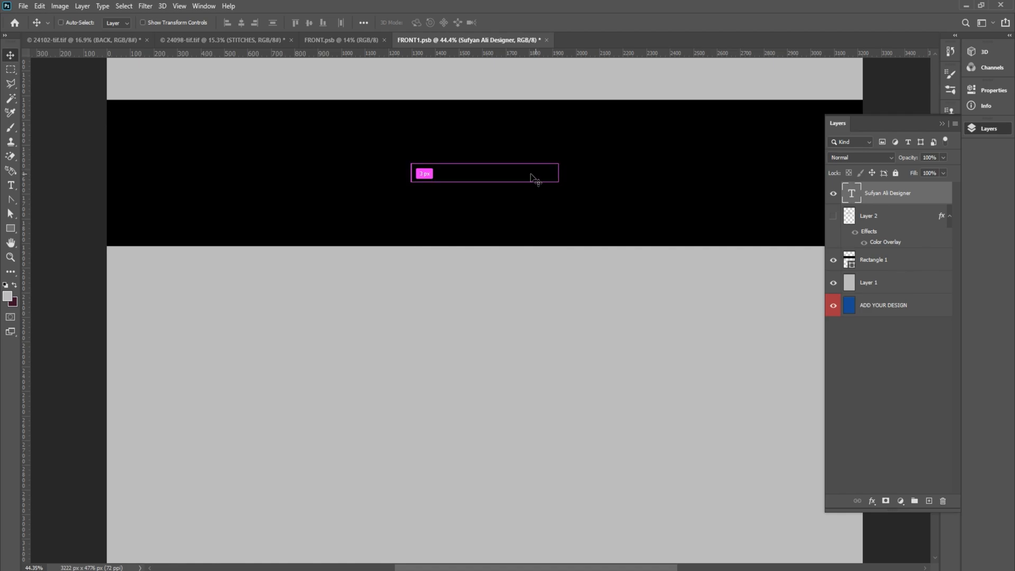
double_click(531, 176)
left_click(418, 26)
type("ffffff")
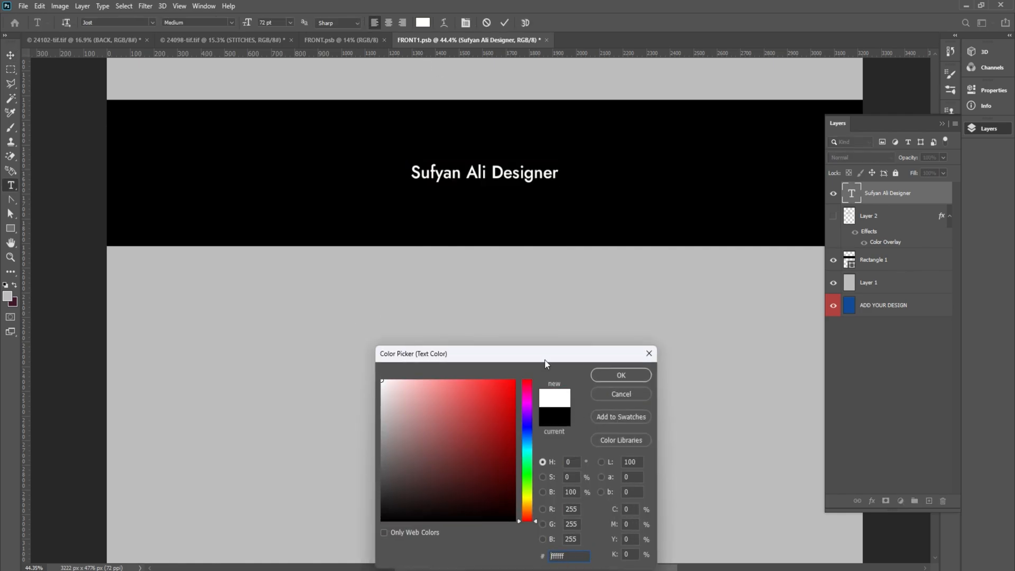
key("Return")
left_click(10, 54)
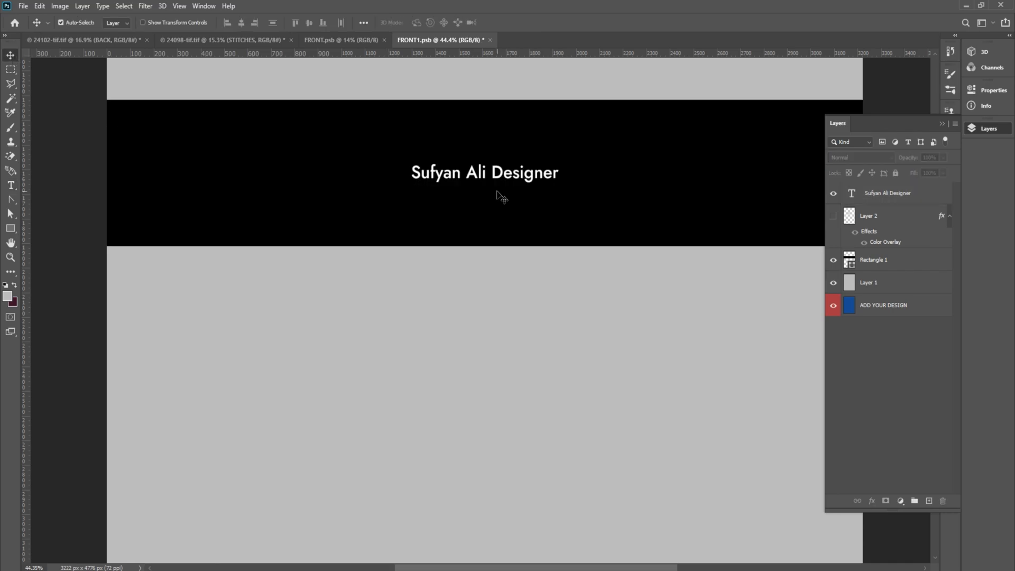
- Deselect the layers and save the back design
left_click(615, 186, "shift")
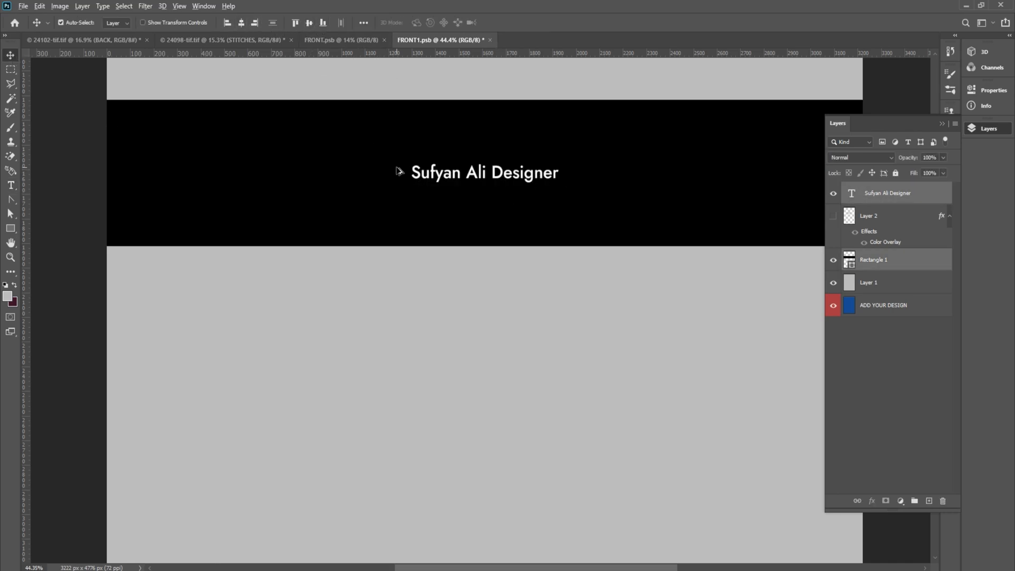
scroll(400, 171, "down", 3)
left_click(718, 234)
key("ctrl+s")
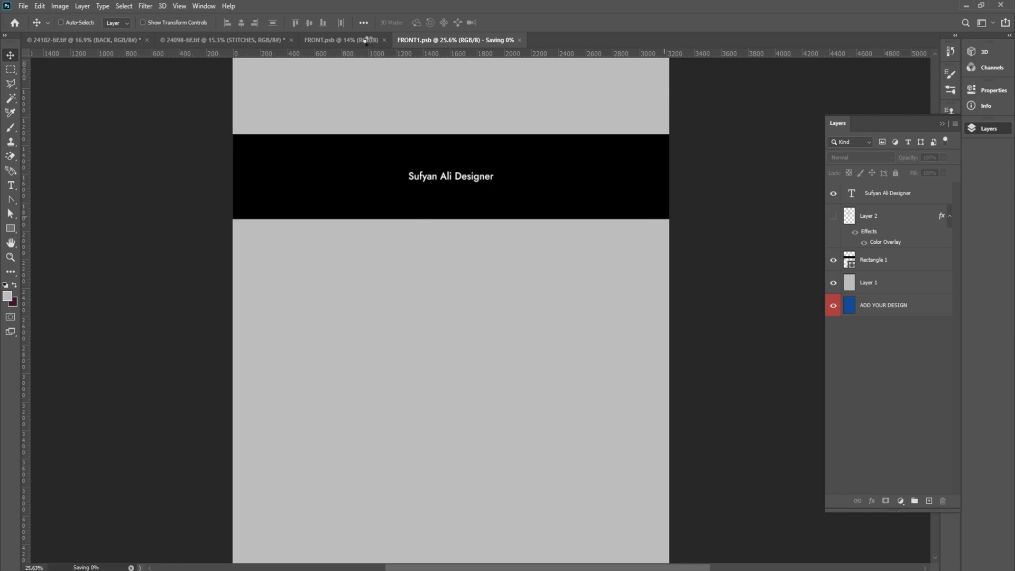
- Review the front design, stitches jersey and back jersey mockup documents
left_click(369, 40)
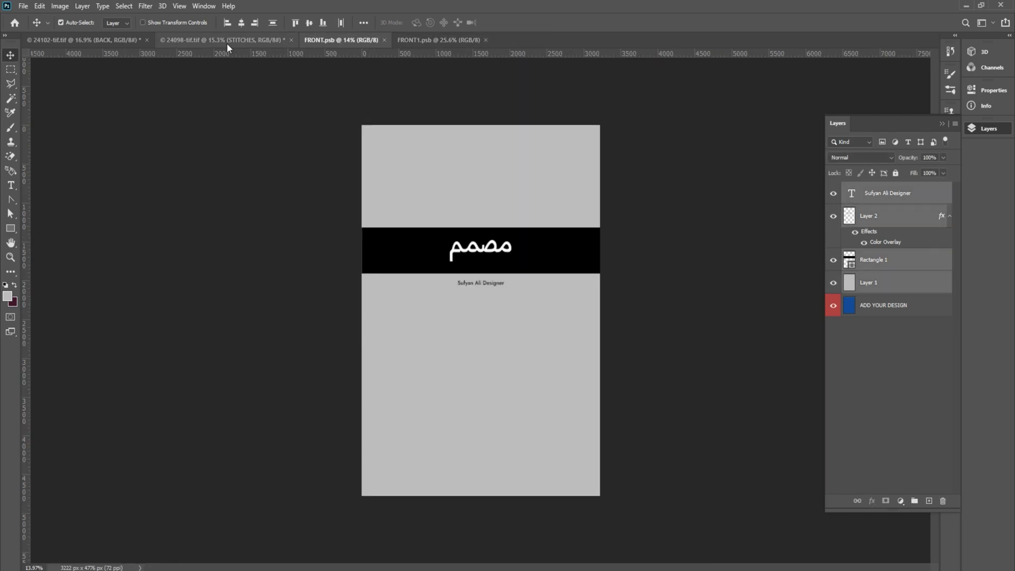
left_click(227, 44)
scroll(381, 201, "down", 2)
left_click(119, 41)
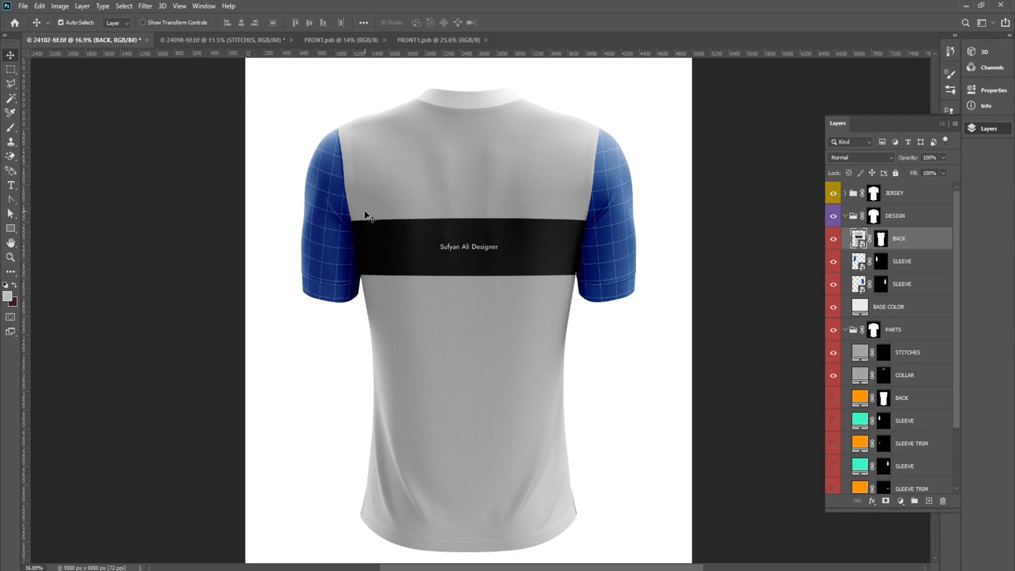
scroll(423, 233, "up", 3)
scroll(465, 249, "down", 3)
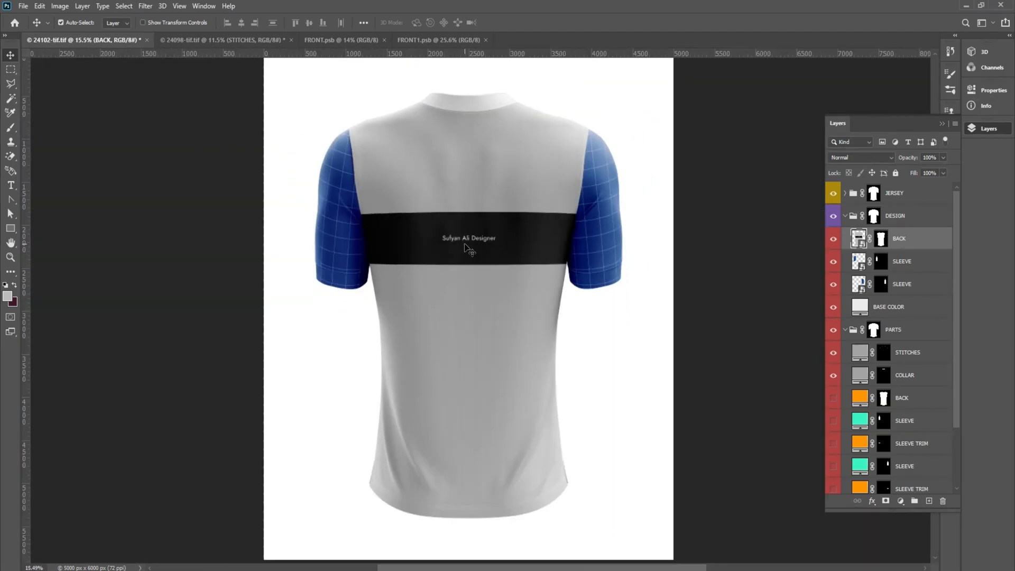
scroll(465, 248, "up", 2)
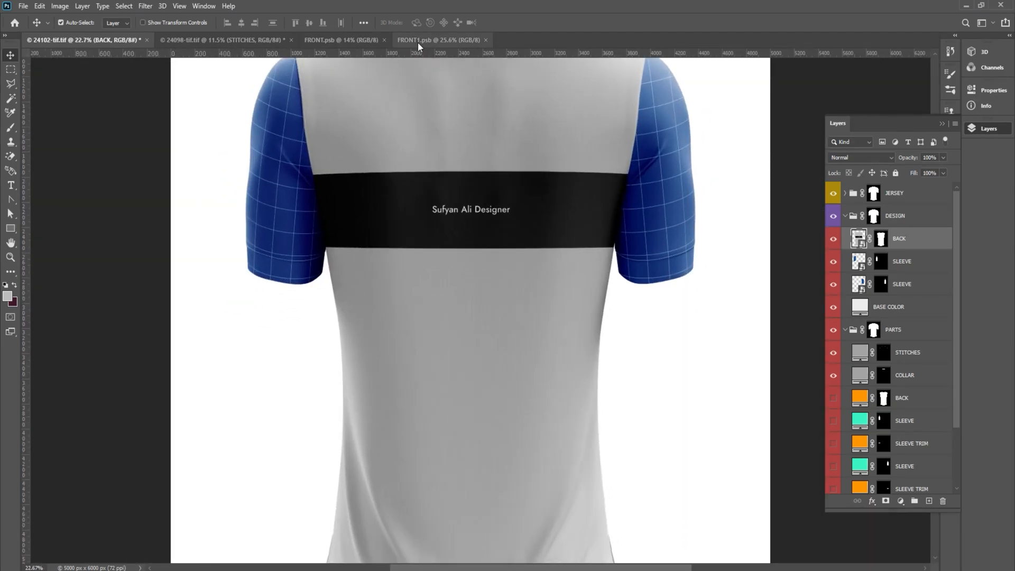
left_click(346, 41)
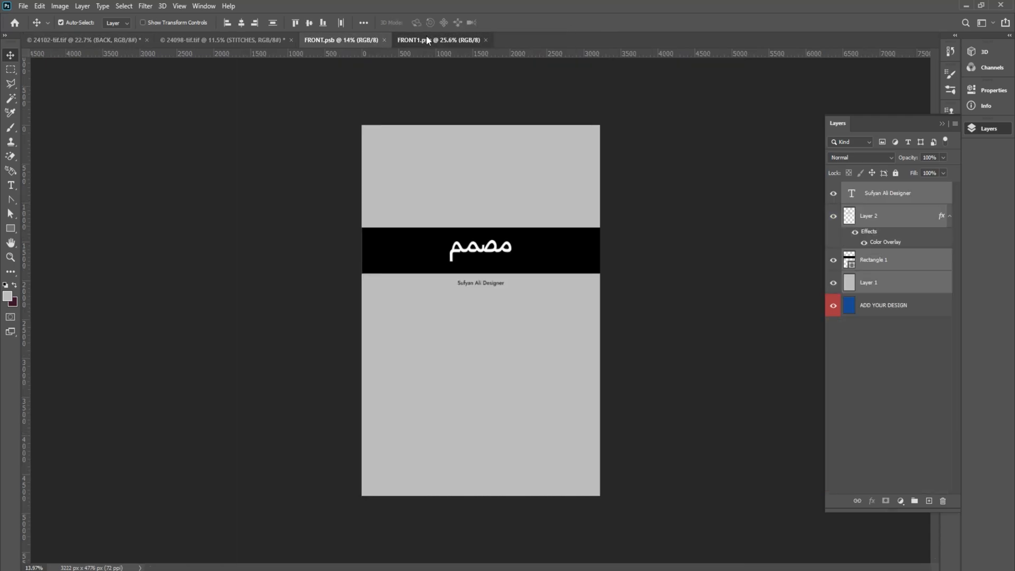
- Enlarge the designer credit text to about 169% in the back design
left_click(426, 37)
scroll(491, 193, "up", 4)
left_click(494, 195)
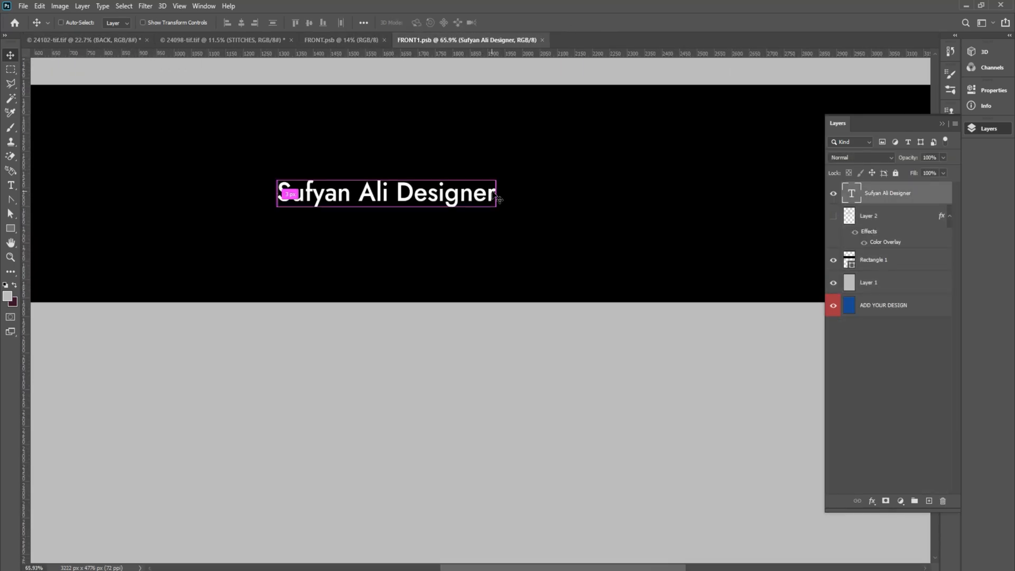
key("ctrl+t")
left_click_drag(506, 180, 574, 149)
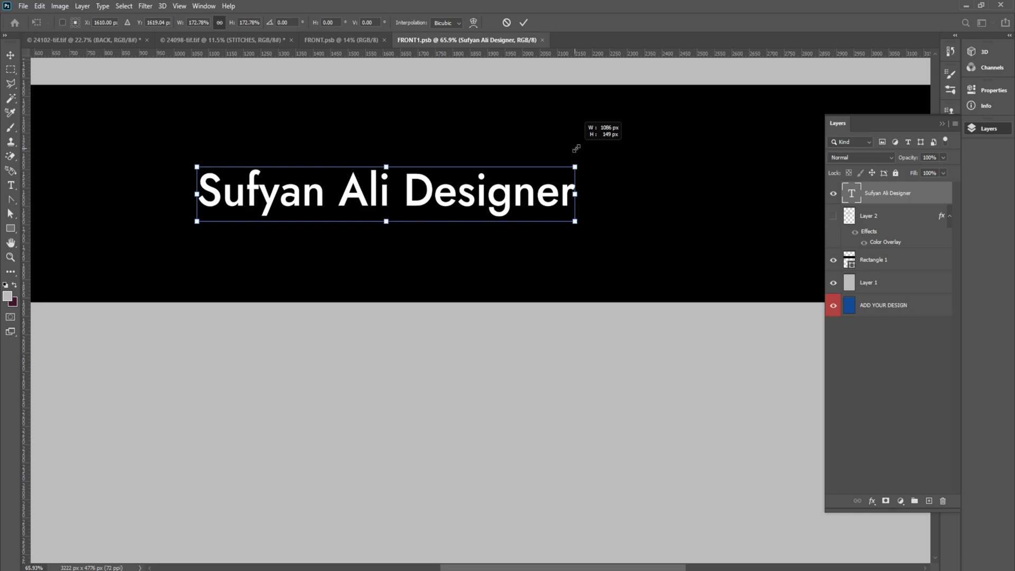
key("Return")
- Show the Arabic logo again and shrink it to about 54%
left_click(833, 216)
scroll(676, 225, "up", 1)
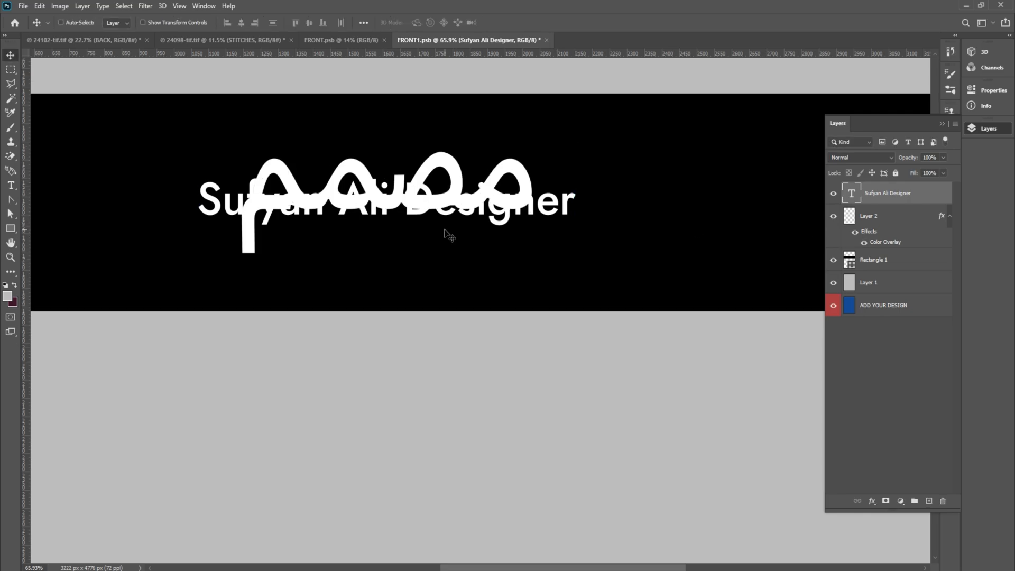
key("ctrl+t")
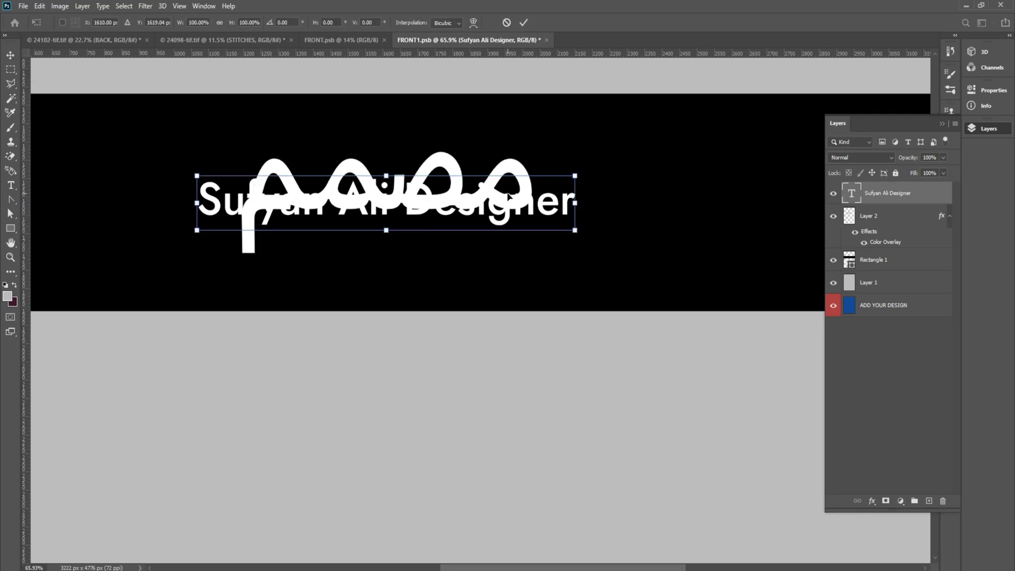
key("Return")
left_click(517, 169)
key("ctrl+t")
left_click_drag(532, 153, 576, 160)
key("Return")
- Save FRONT1.psb and check the result on the front and back jersey mockups
scroll(582, 240, "down", 3)
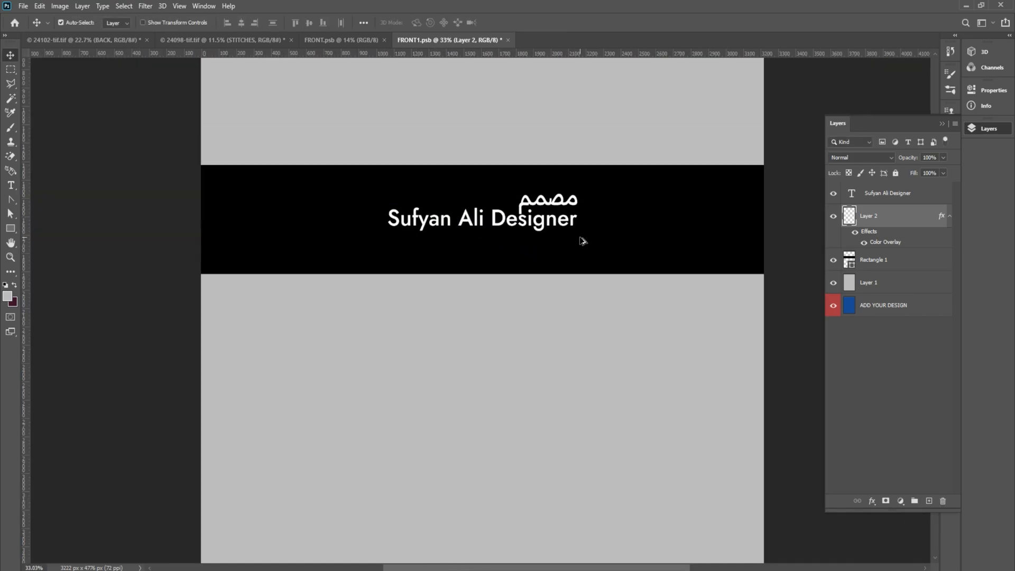
key("ctrl+s")
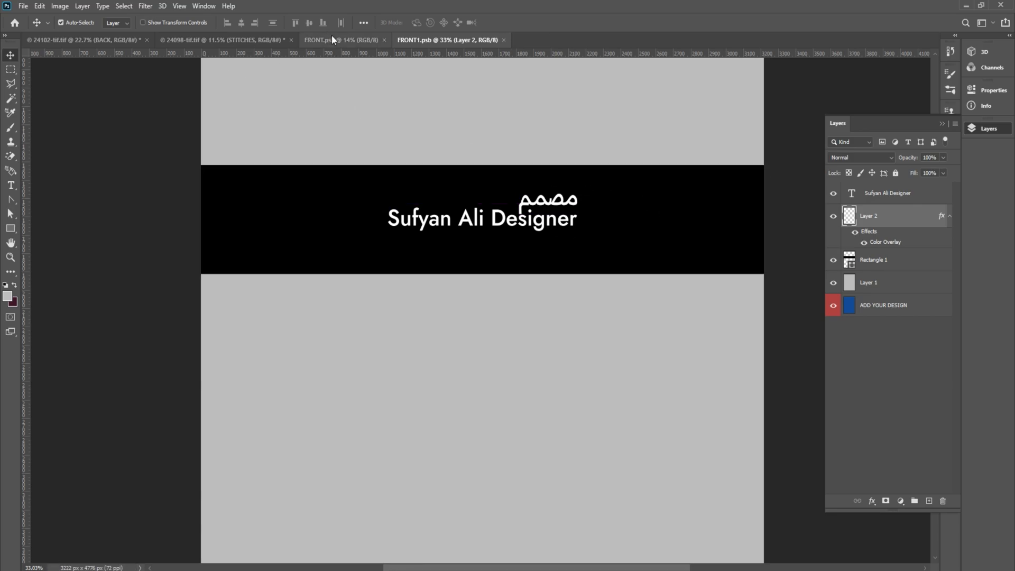
left_click(237, 36)
left_click(125, 39)
scroll(375, 222, "down", 6)
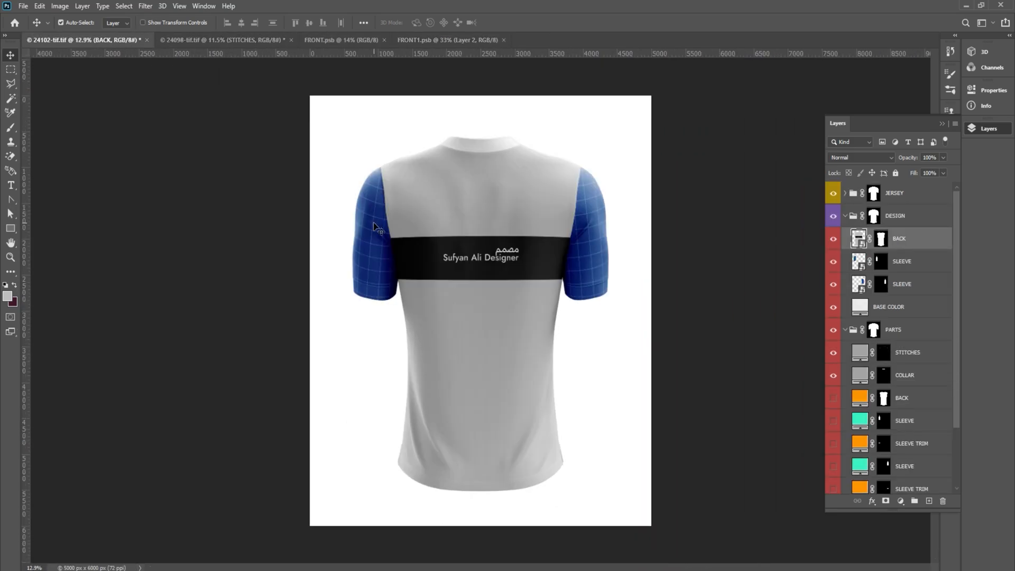
scroll(487, 226, "up", 5)
left_click(459, 41)
scroll(523, 199, "up", 6)
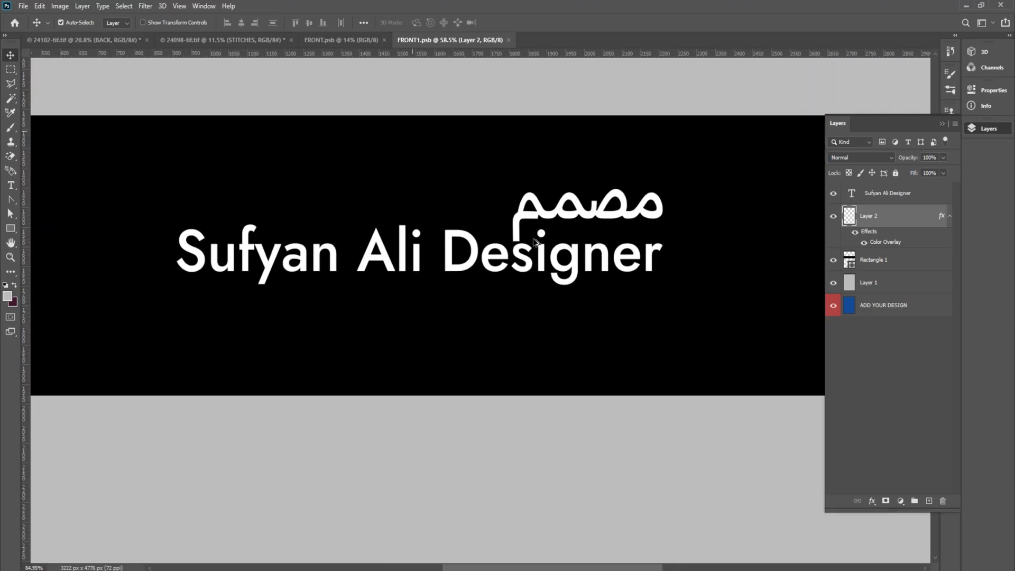
- Move the credit and Arabic logo down about 38 px together and save the design
left_click(543, 249)
left_click(564, 201, "shift")
key("ctrl+t")
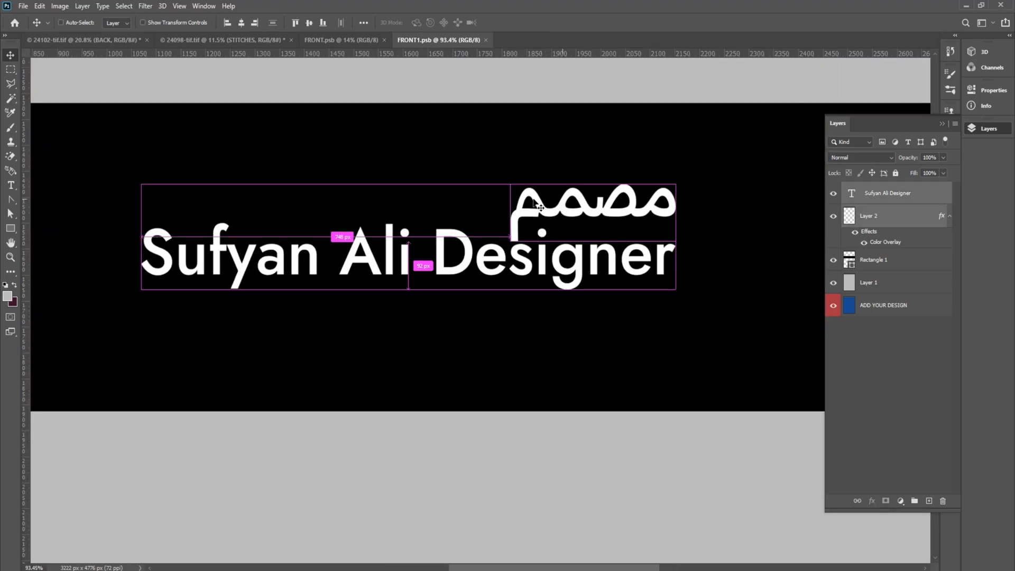
left_click_drag(407, 253, 408, 272)
key("Return")
scroll(411, 274, "down", 2)
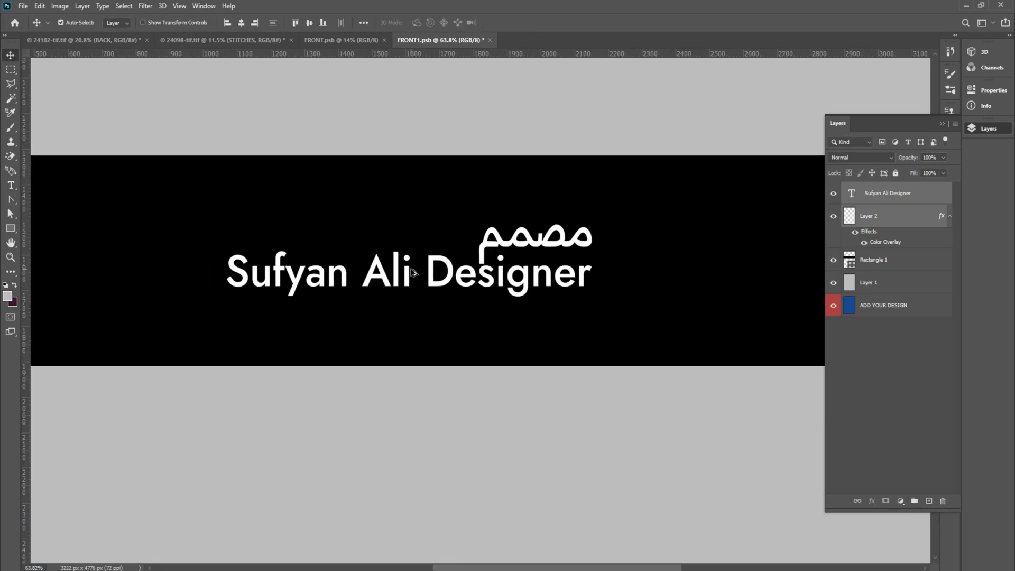
key("ctrl+s")
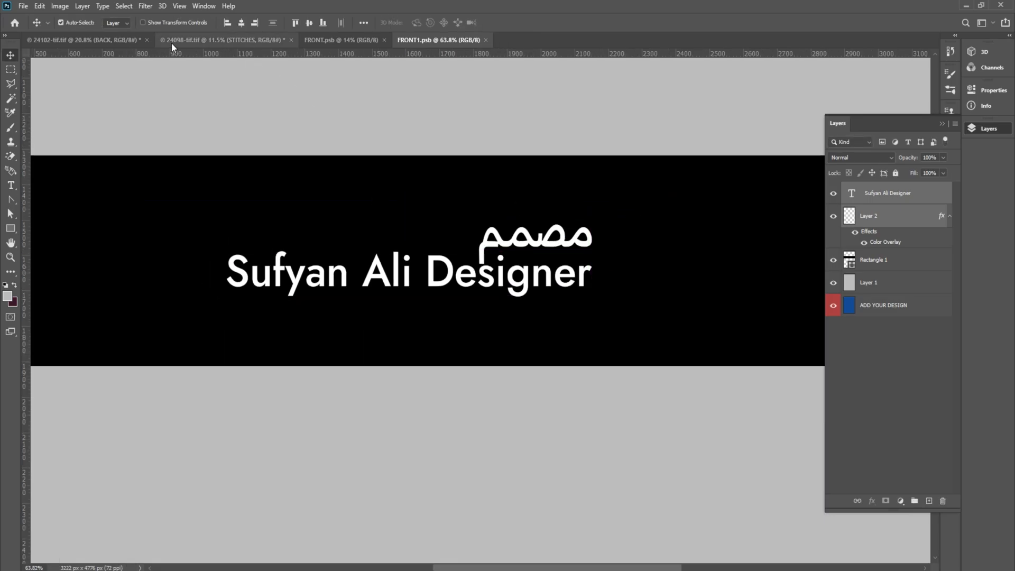
left_click(116, 41)
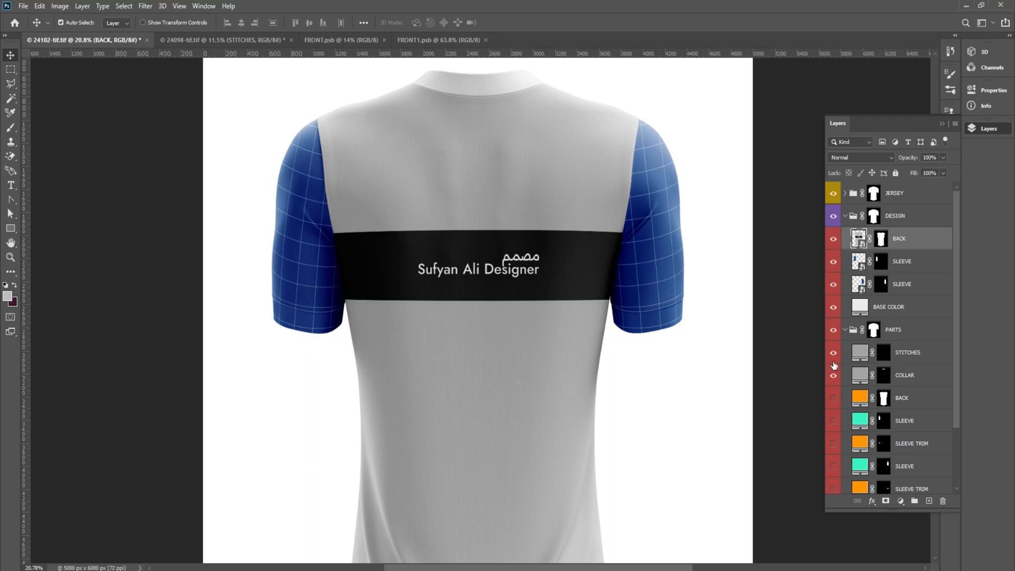
- Fill a new layer light grey in the first sleeve, save it, and close FRONT1.psb and FRONT.psb
double_click(858, 266)
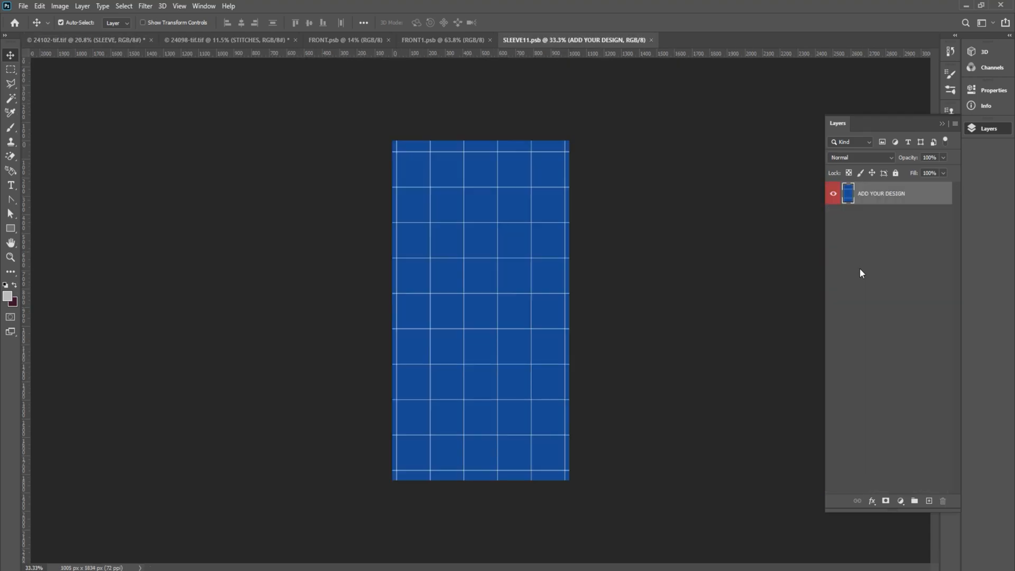
left_click(929, 501)
key("alt+BackSpace")
key("ctrl+s")
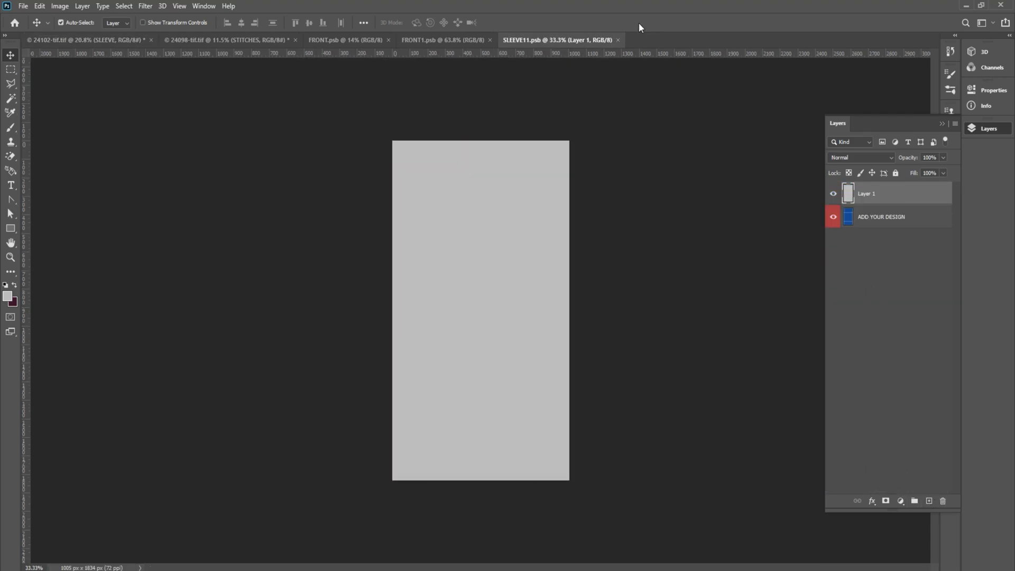
left_click(622, 40)
left_click(490, 40)
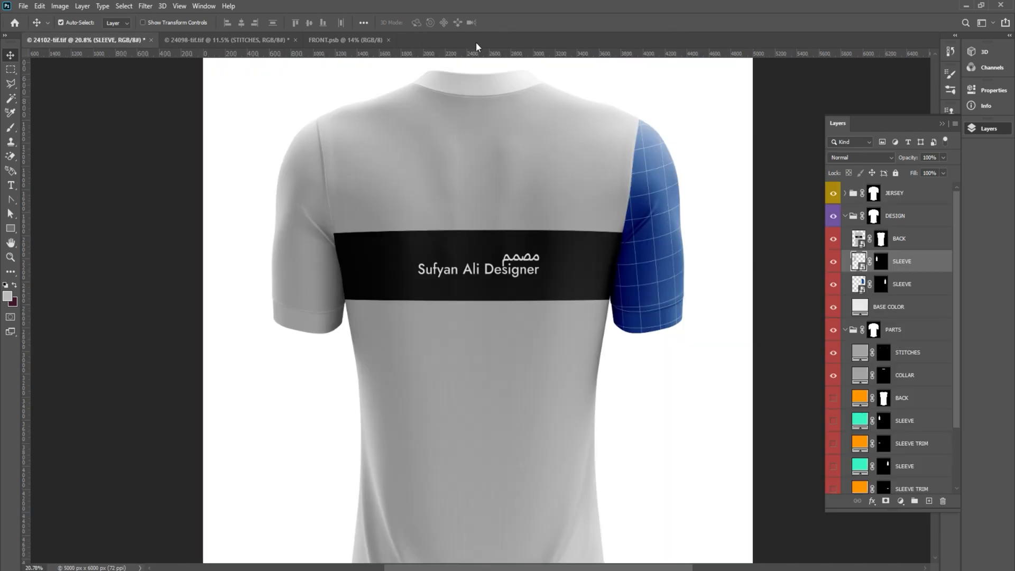
left_click(389, 40)
- Cover the second sleeve's grid with a grey-filled layer, save and close it
double_click(860, 284)
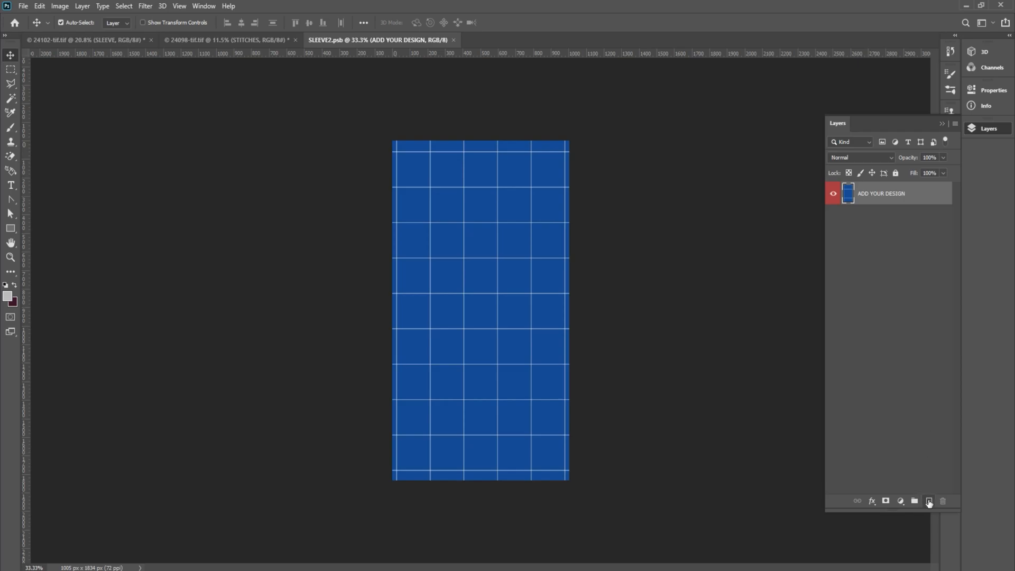
left_click(929, 501)
key("alt+BackSpace")
key("ctrl+s")
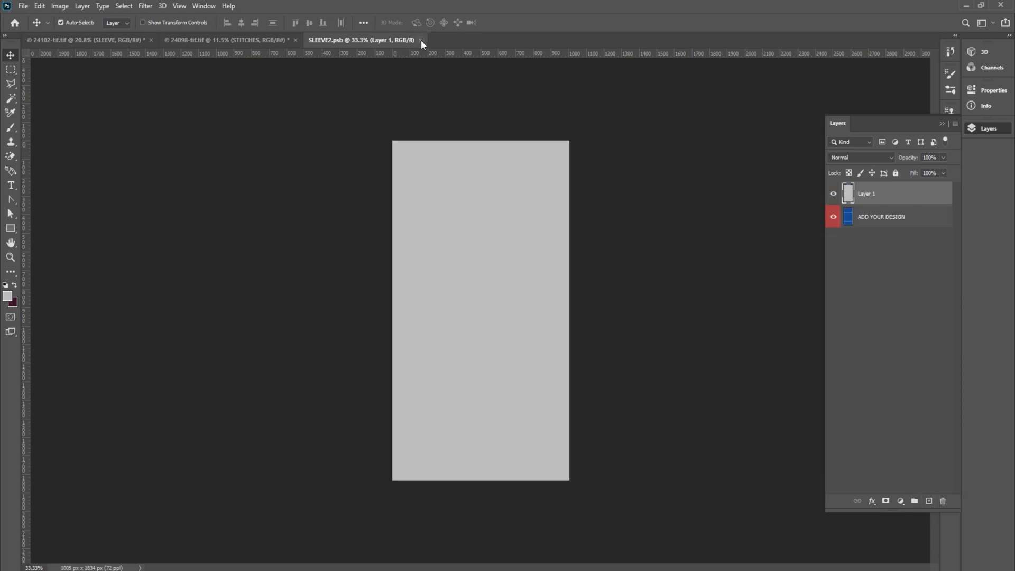
left_click(420, 40)
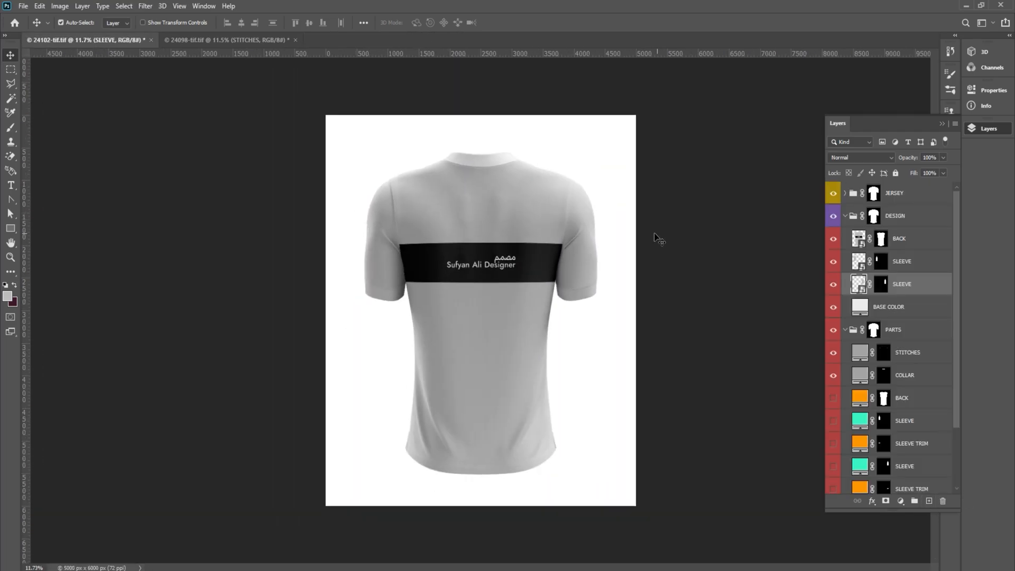
- Check the collar fill colour in the front jersey mockup
scroll(557, 328, "up", 3)
scroll(557, 326, "down", 1)
scroll(467, 81, "up", 11)
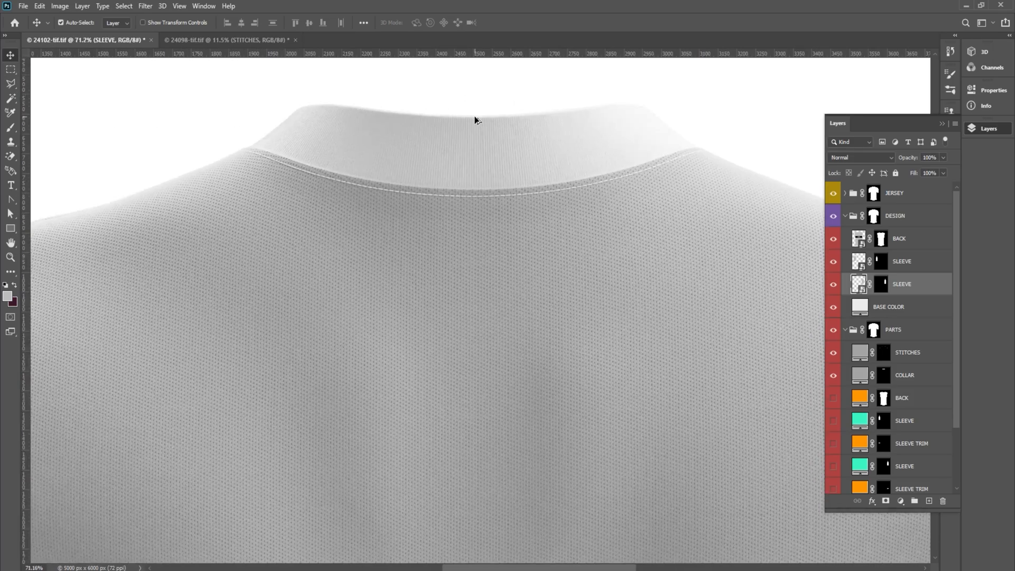
scroll(474, 119, "up", 2)
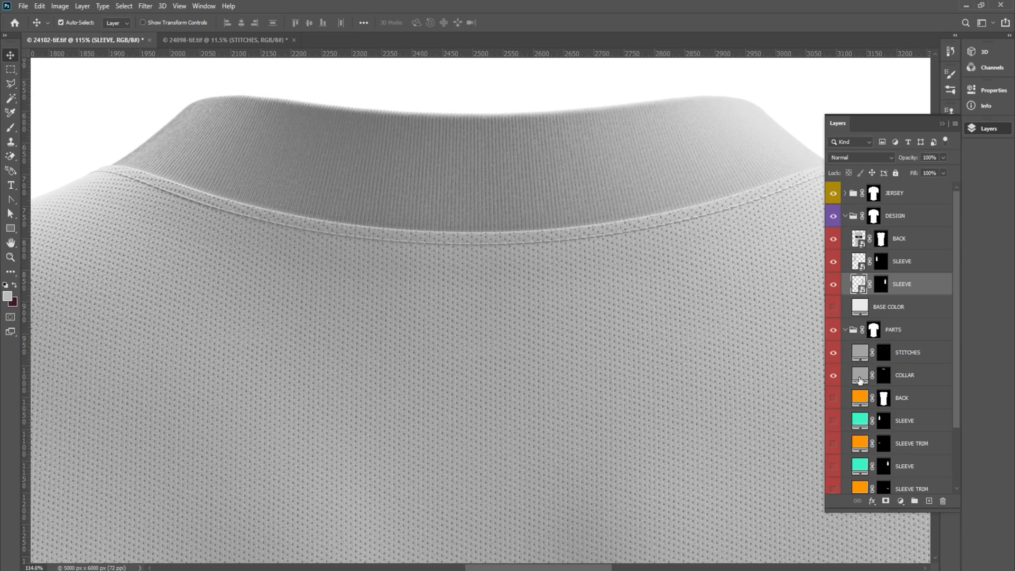
left_click(862, 376)
left_click(222, 40)
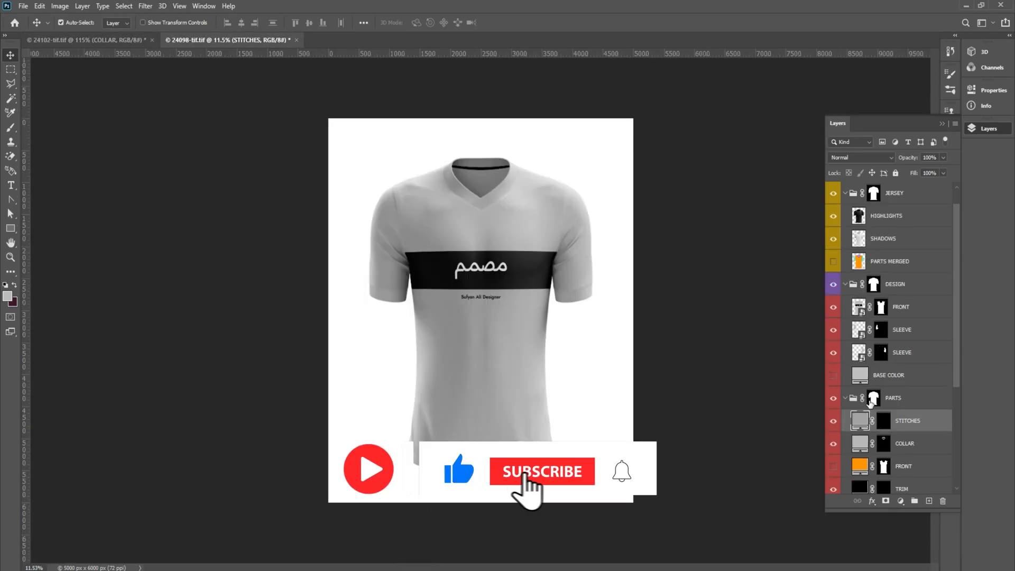
scroll(867, 417, "down", 1)
double_click(862, 425)
left_click(621, 375)
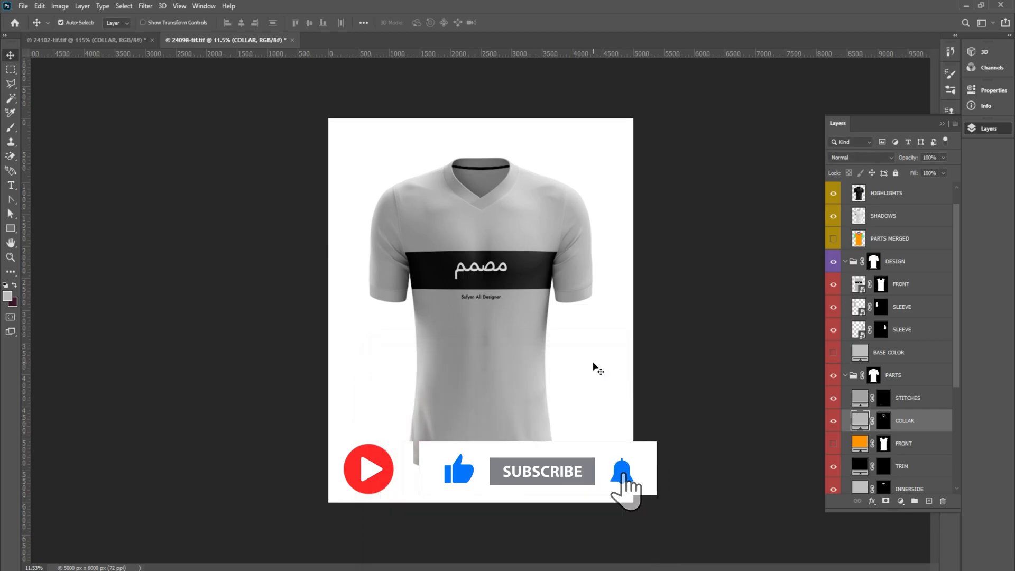
- Set the back mockup's COLLAR fill to #b8b8b8, fit it in view, and save
left_click(143, 40)
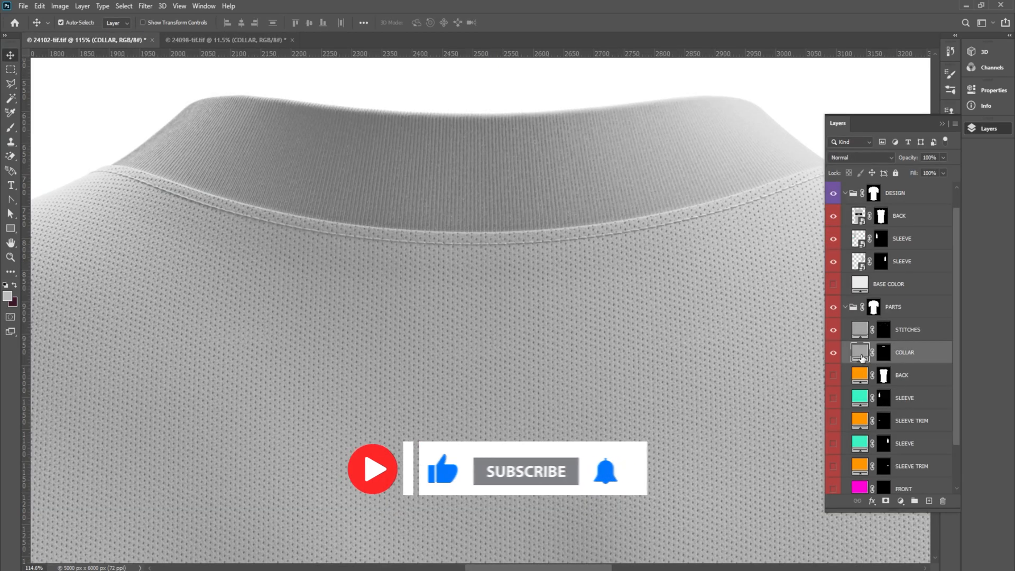
double_click(860, 352)
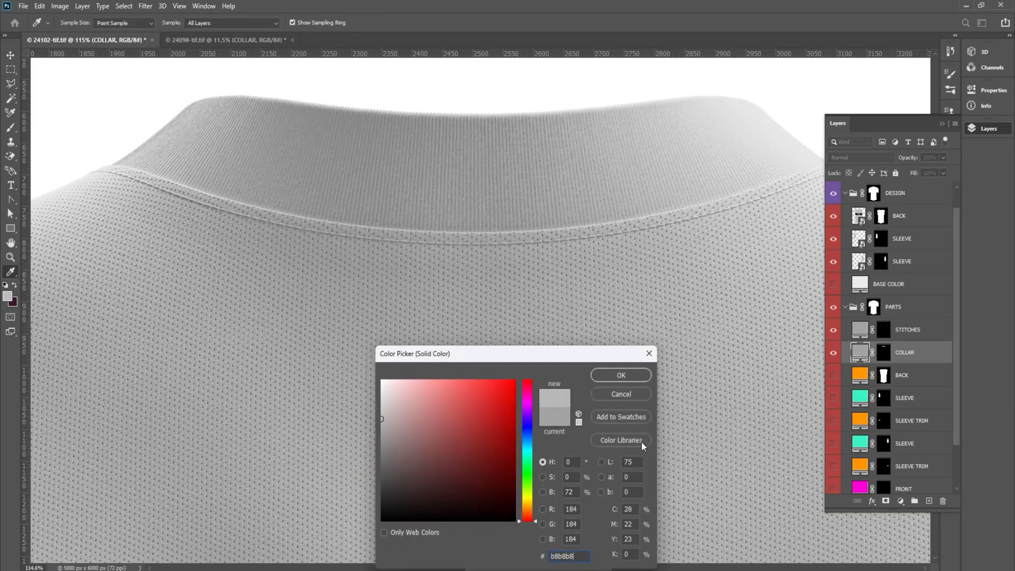
left_click(621, 375)
key("ctrl+0")
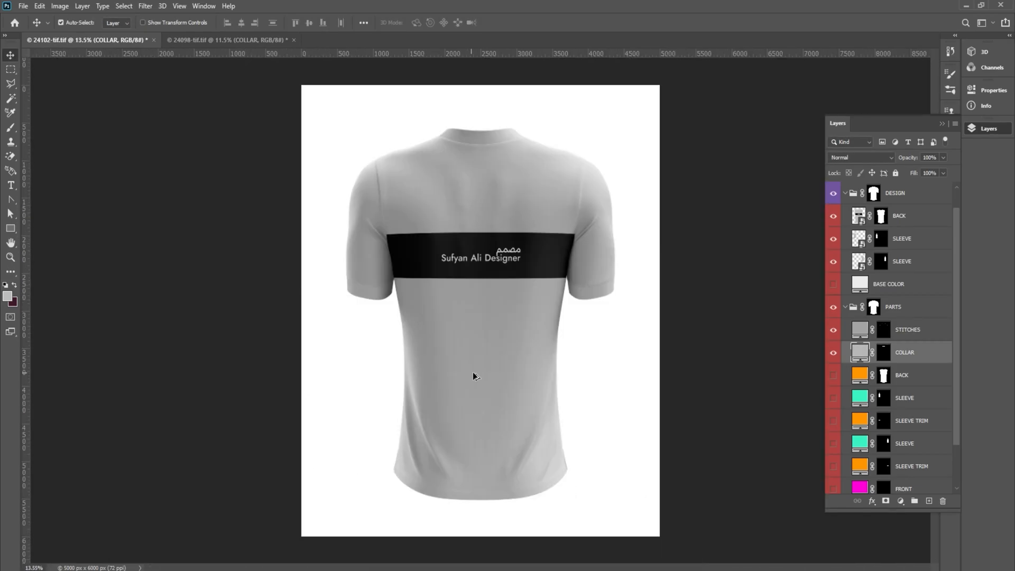
key("ctrl+s")
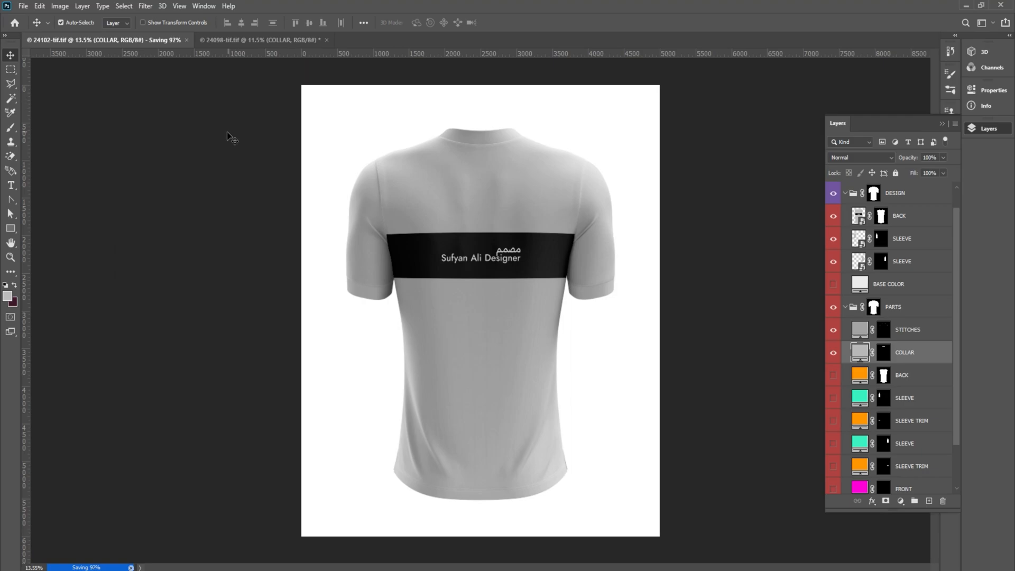
- Hide the back mockup's white background and save it as a transparent PNG
scroll(906, 363, "down", 2)
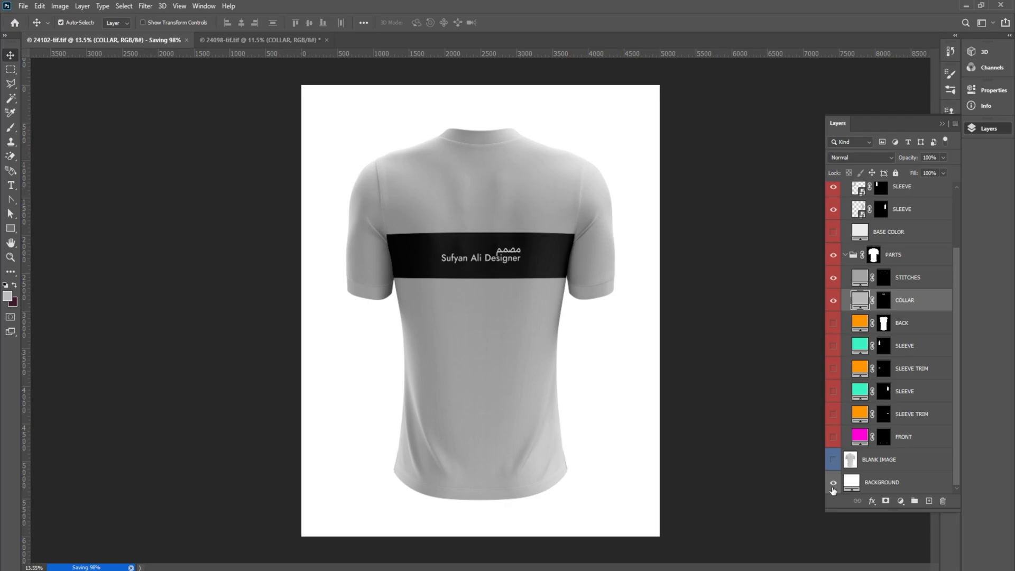
left_click(832, 483)
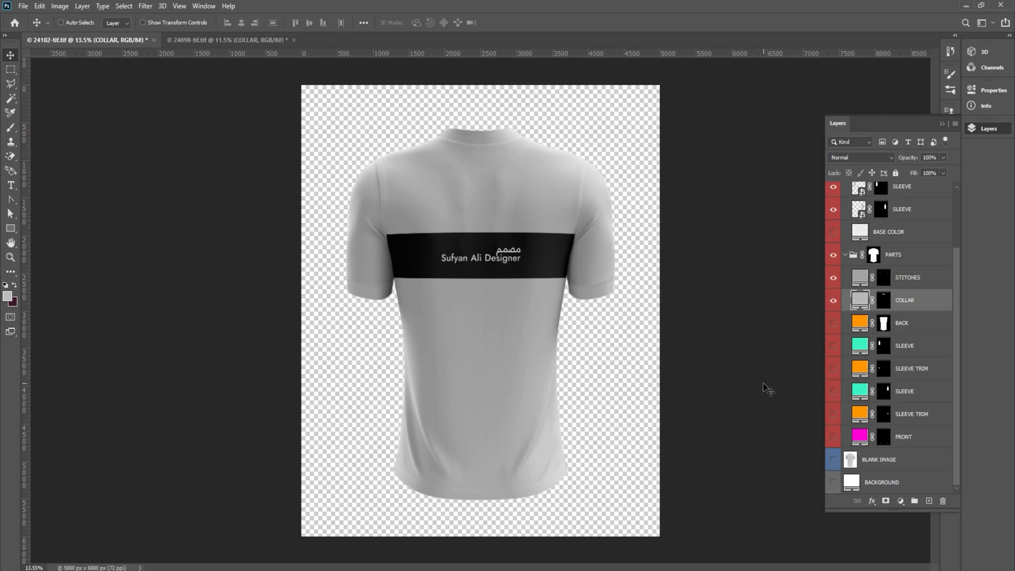
key("ctrl+shift+s")
left_click(153, 464)
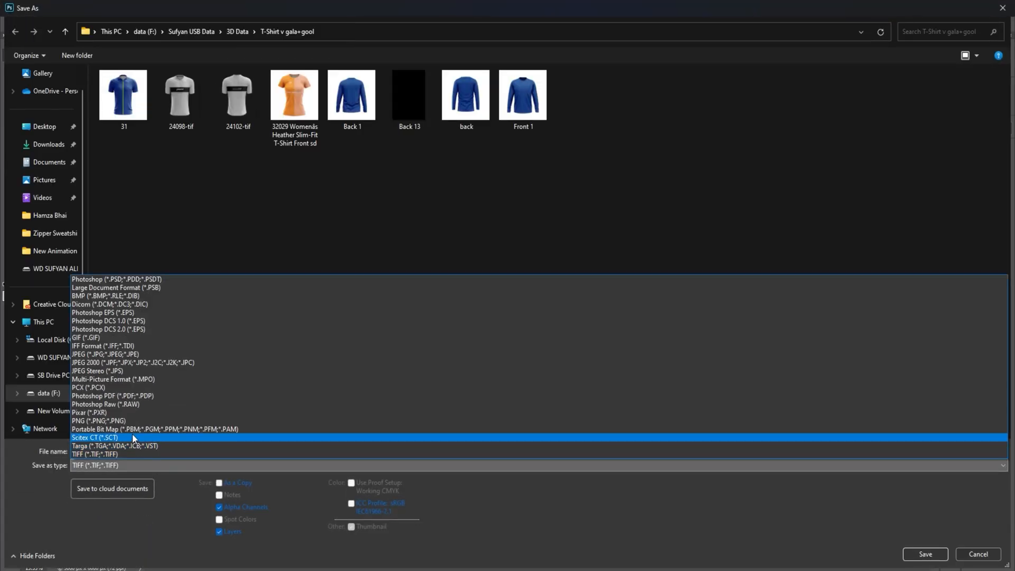
left_click(124, 420)
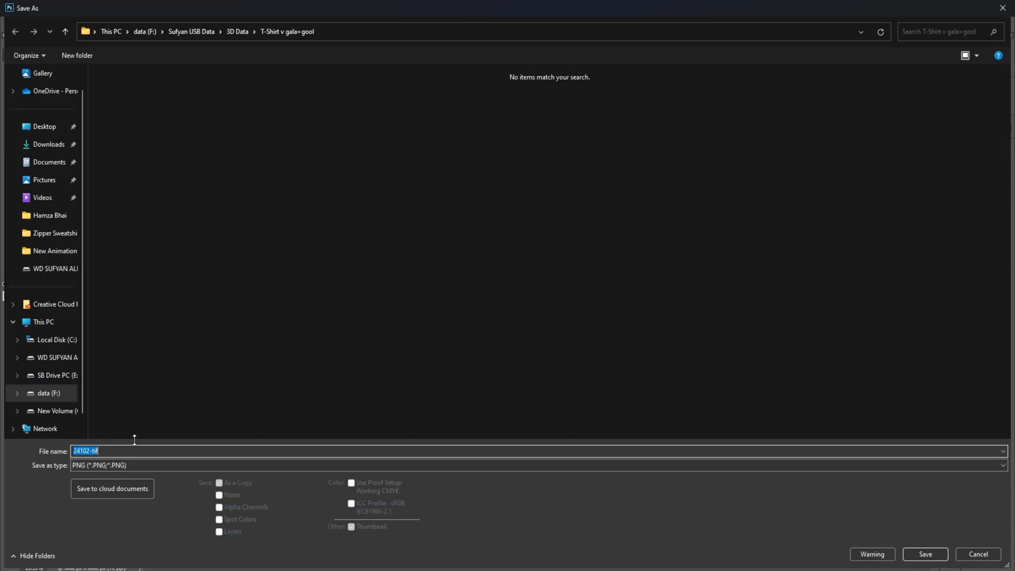
key("Return")
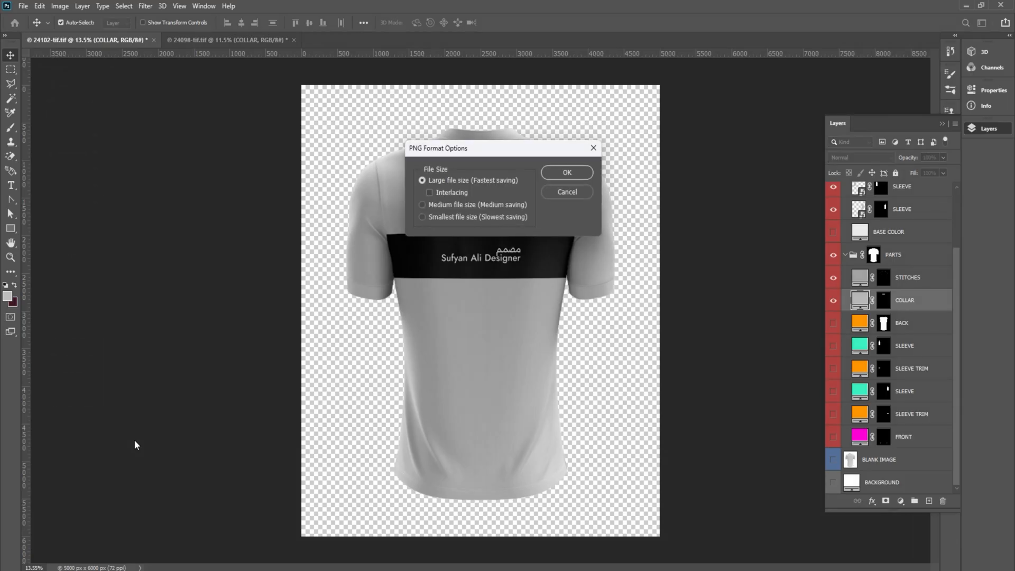
key("Return")
- Hide the front mockup's background, save it as PNG named 'Front', and check File Explorer
left_click(222, 42)
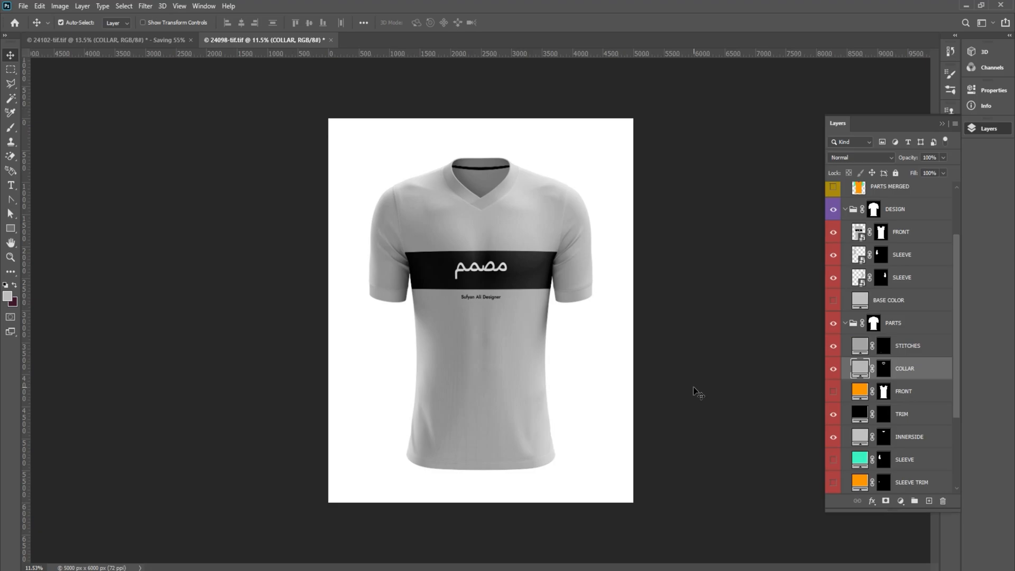
left_click(833, 483)
key("ctrl+shift+s")
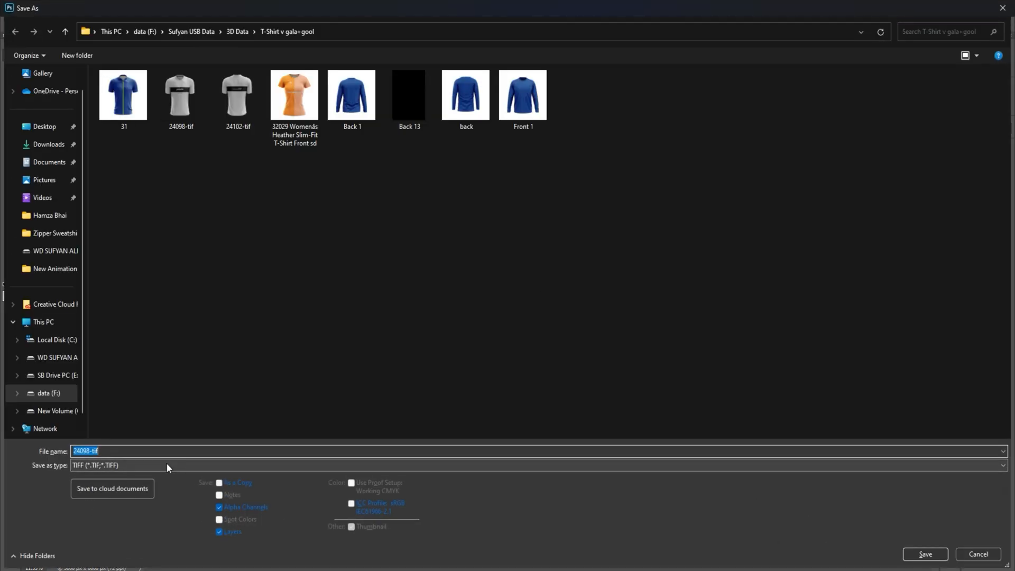
left_click(143, 463)
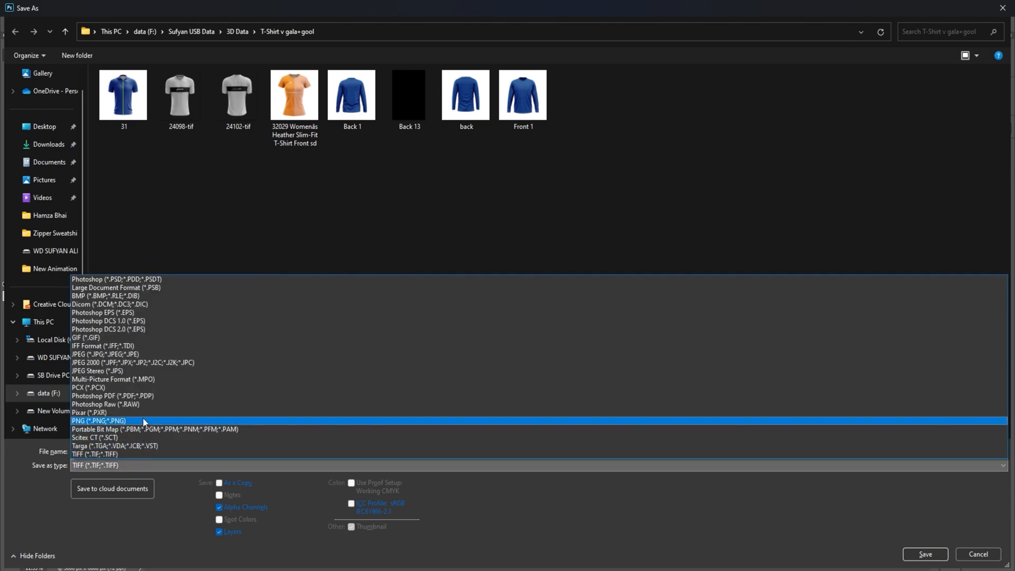
left_click(144, 421)
double_click(133, 451)
type("Front")
key("Return")
key("Return")
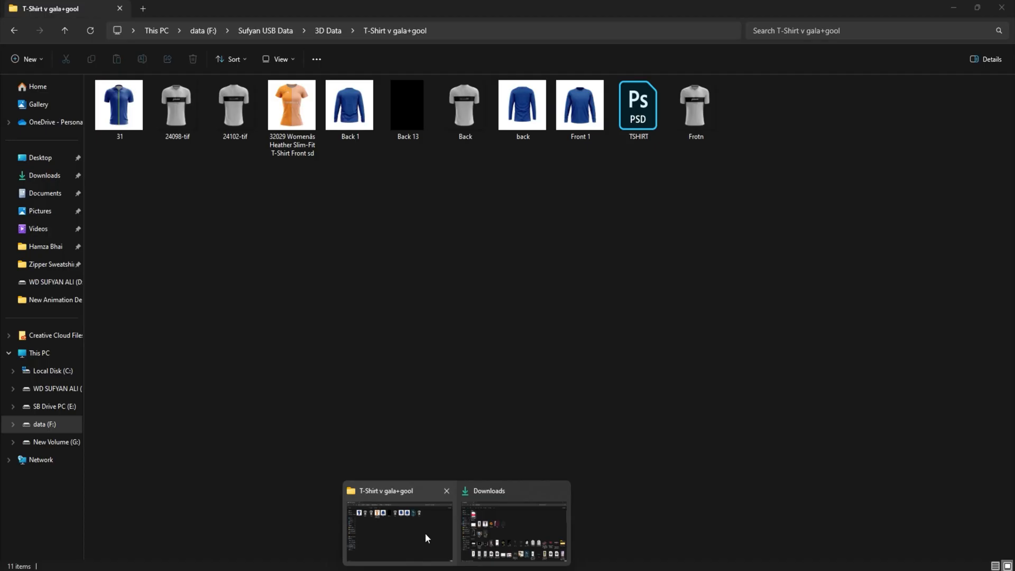
left_click(425, 532)
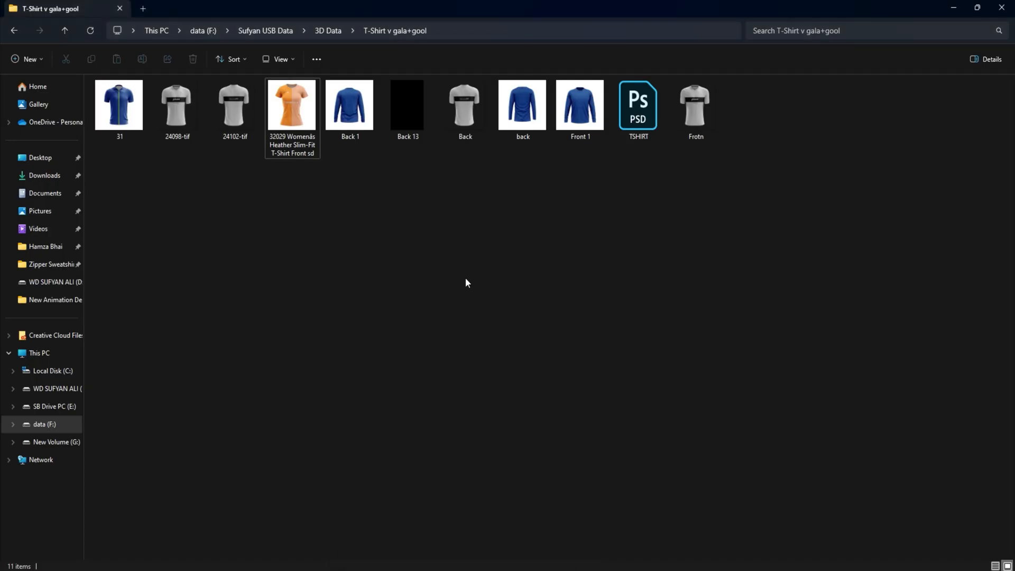
- Open Frotn.png in Photos, zoom in and pan to inspect the collar, then close it
double_click(693, 109)
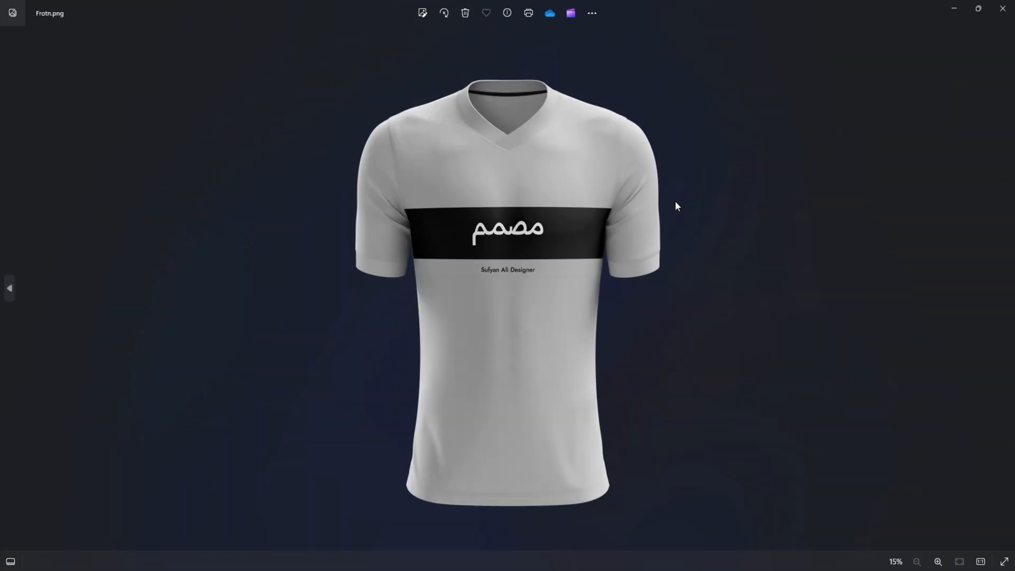
scroll(484, 228, "up", 5)
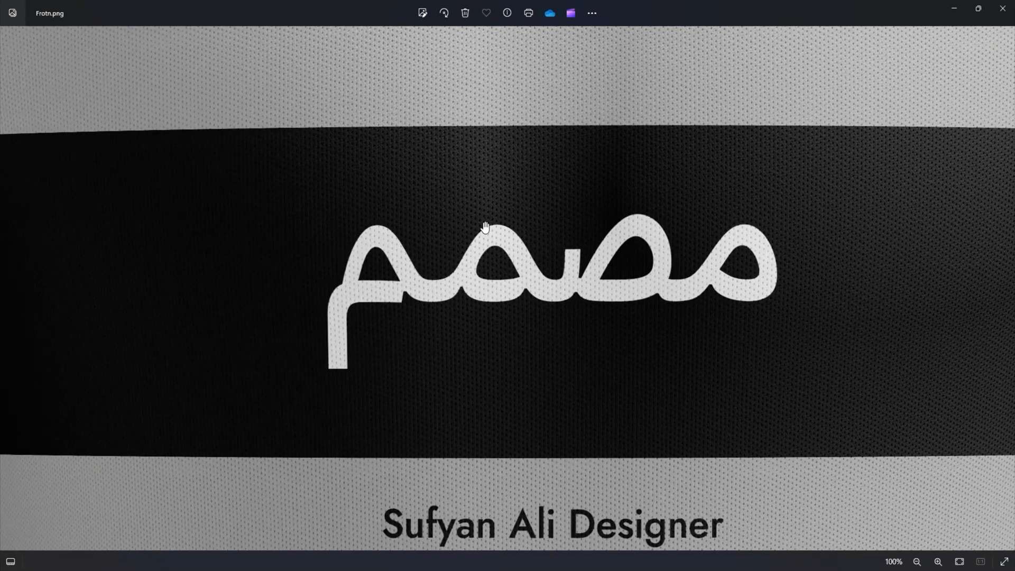
scroll(485, 227, "down", 2)
left_click_drag(510, 196, 516, 346)
left_click_drag(524, 179, 528, 388)
scroll(484, 233, "up", 2)
scroll(483, 233, "down", 1)
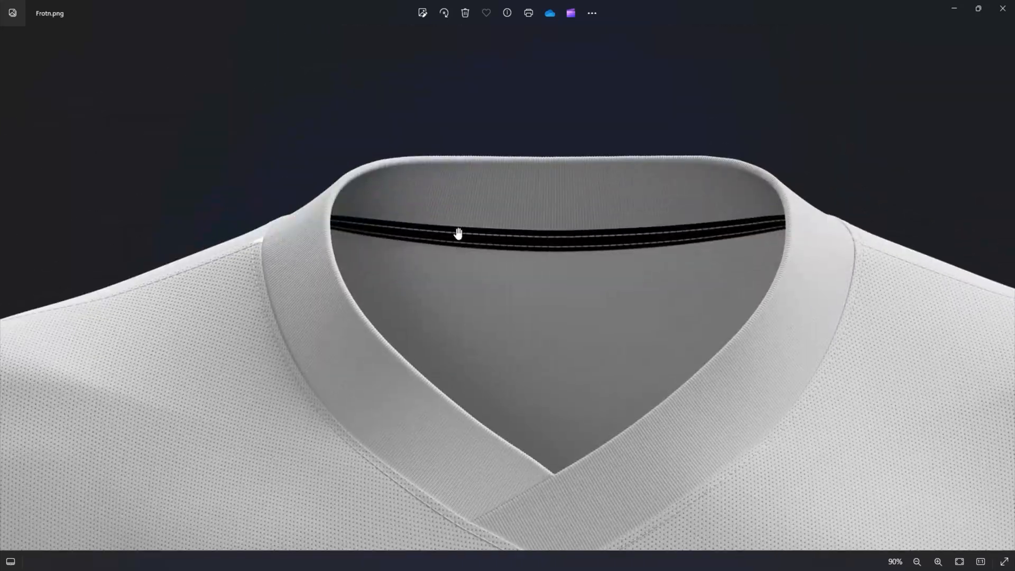
scroll(458, 238, "up", 3)
scroll(460, 230, "down", 8)
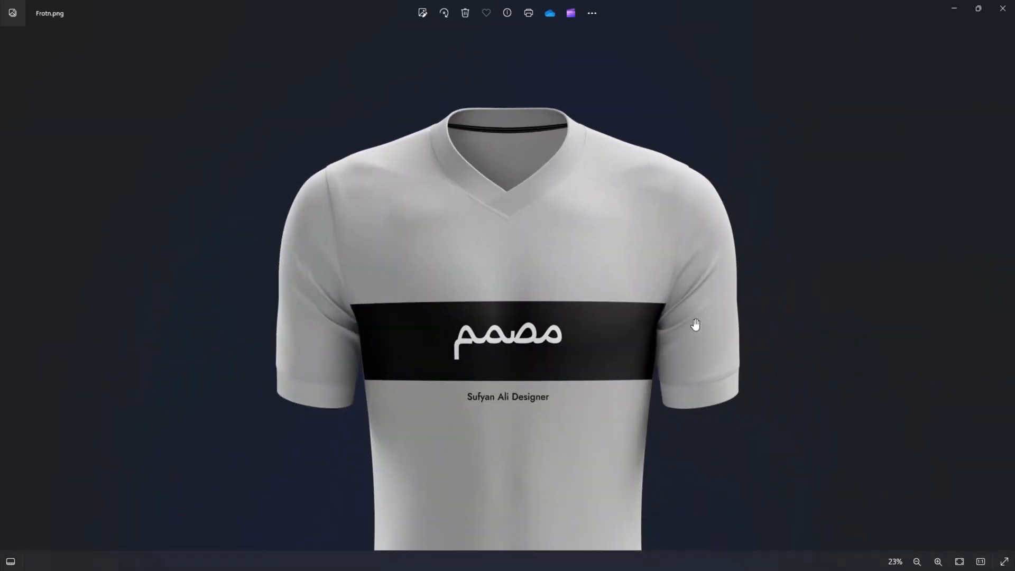
scroll(732, 401, "up", 4)
scroll(688, 473, "up", 4)
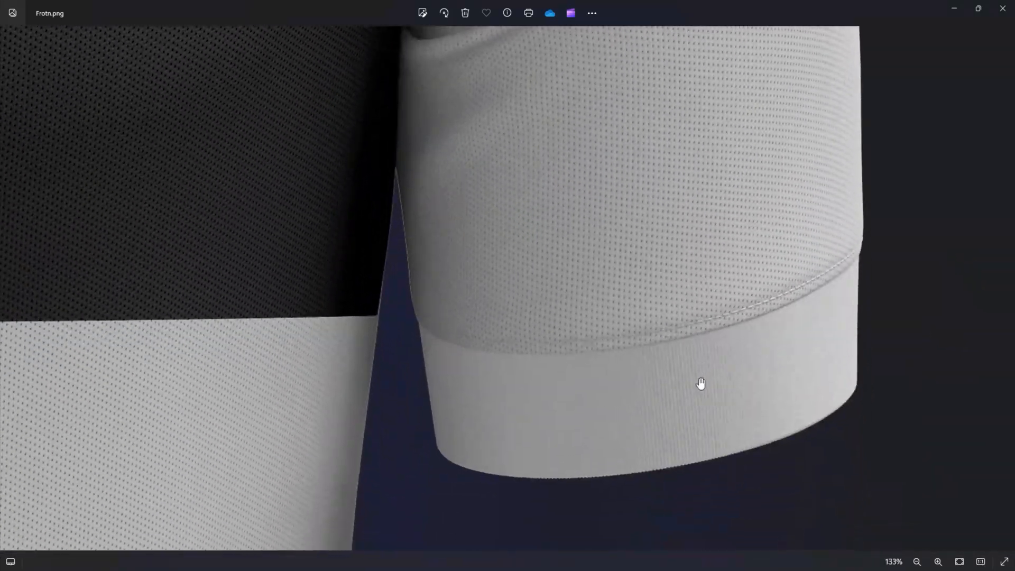
scroll(701, 381, "down", 7)
scroll(539, 413, "up", 5)
scroll(539, 413, "down", 4)
scroll(471, 386, "up", 7)
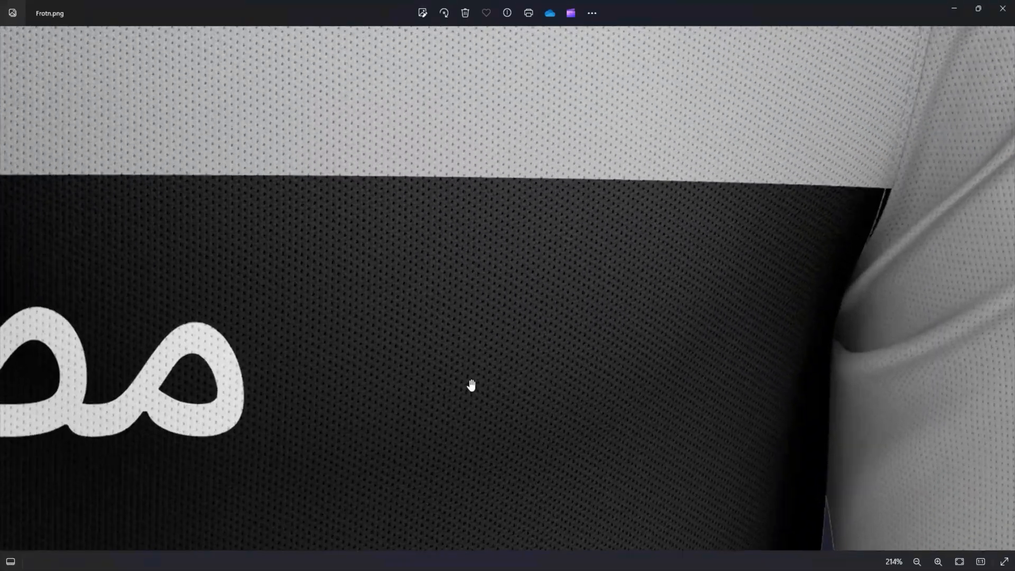
scroll(471, 386, "down", 8)
scroll(455, 376, "up", 3)
scroll(373, 381, "up", 3)
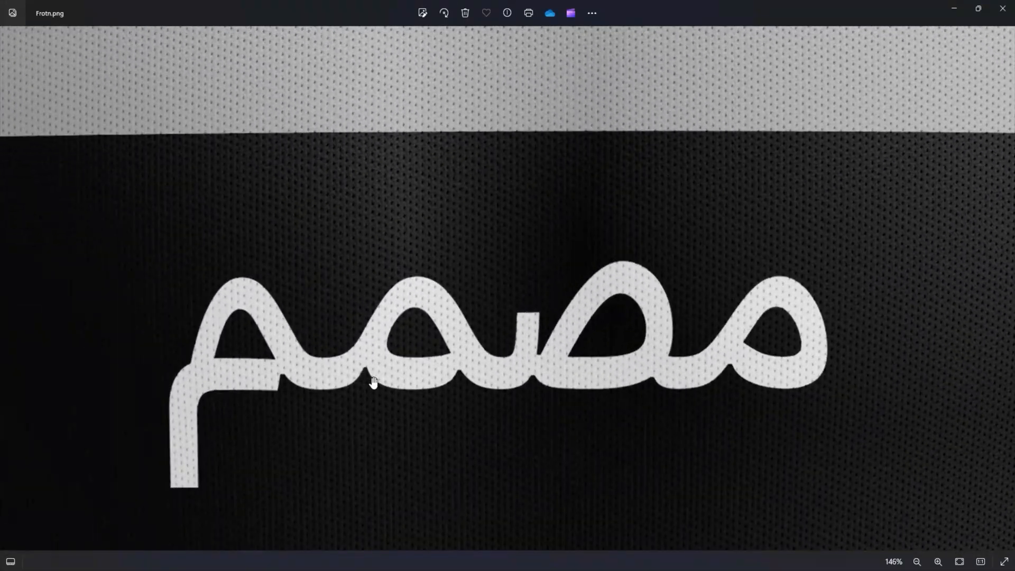
scroll(373, 382, "down", 6)
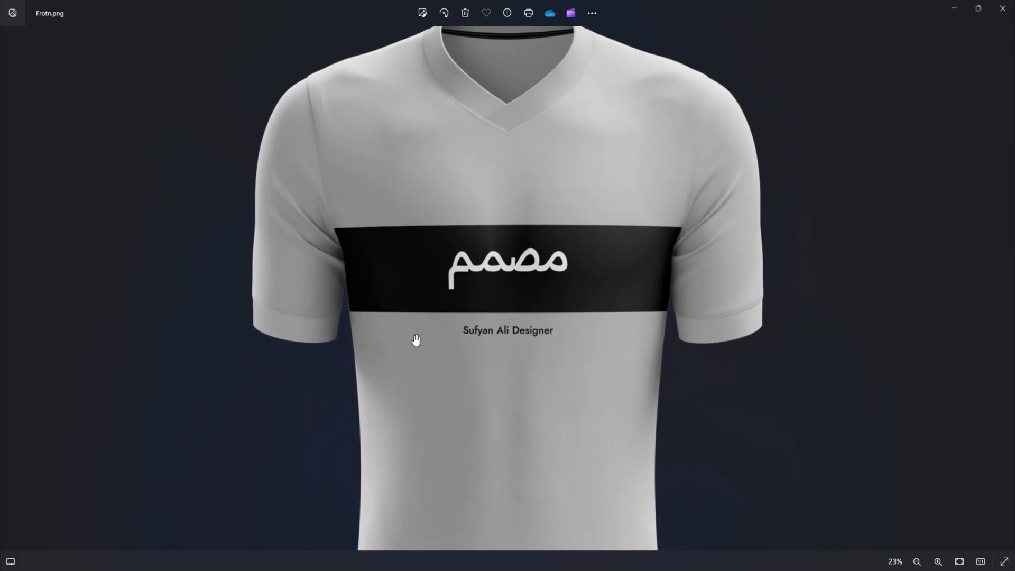
scroll(483, 306, "up", 5)
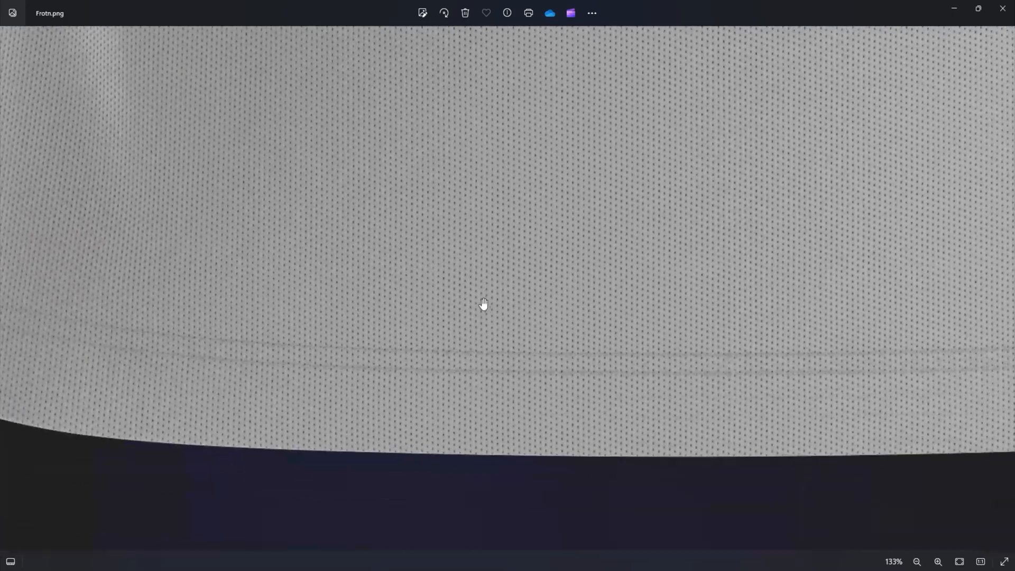
scroll(473, 366, "down", 2)
scroll(473, 366, "down", 4)
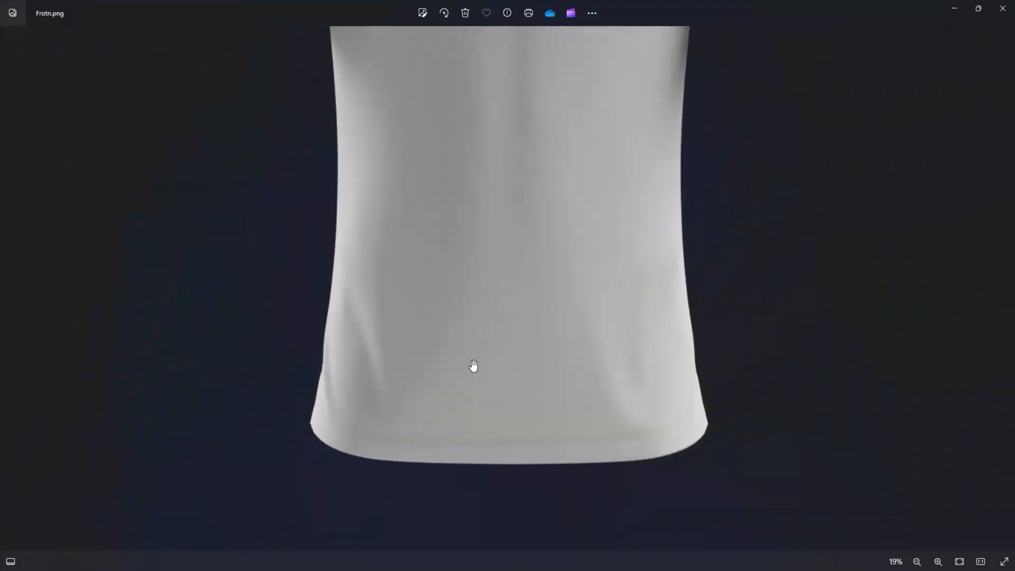
left_click(1004, 11)
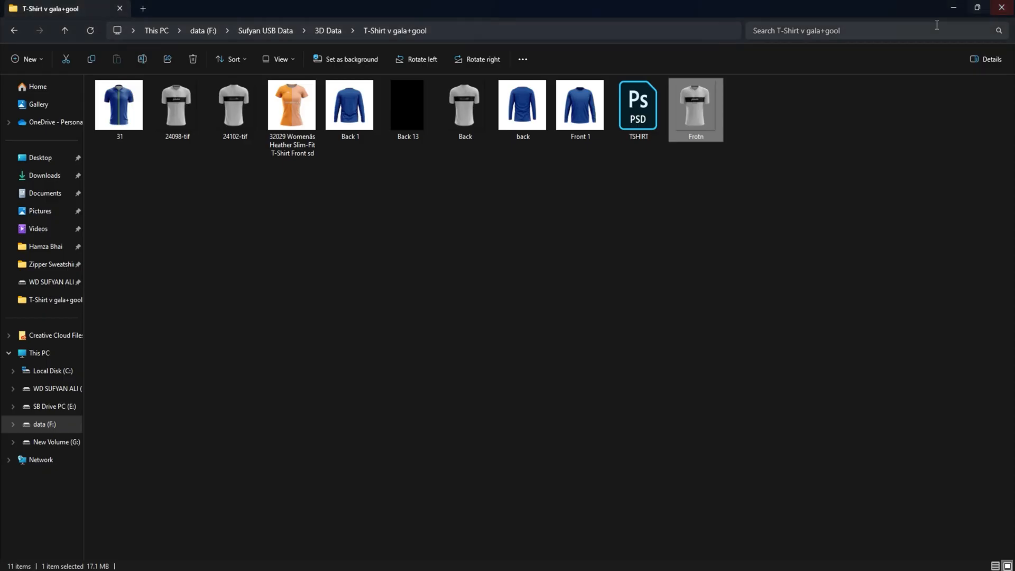
- Open Back.png in Photos, zoom in and pan toward the collar, then close the viewer
double_click(474, 109)
scroll(540, 414, "up", 6)
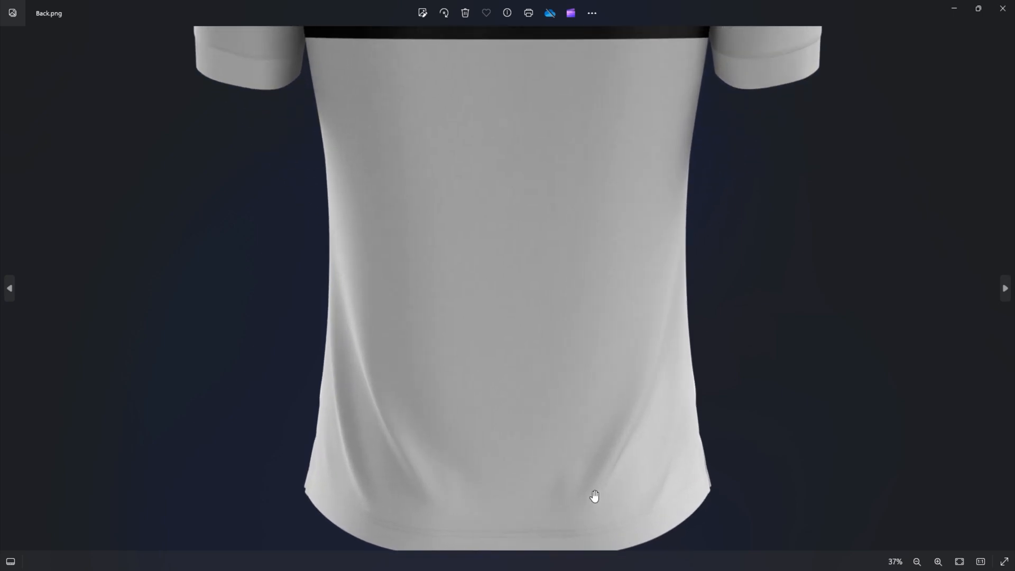
scroll(818, 369, "up", 3)
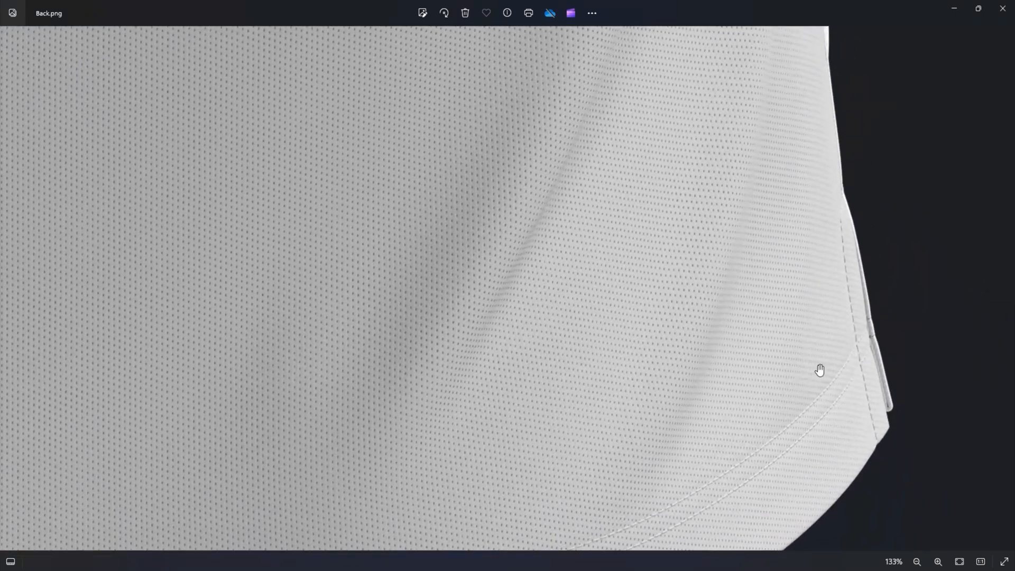
scroll(890, 382, "down", 6)
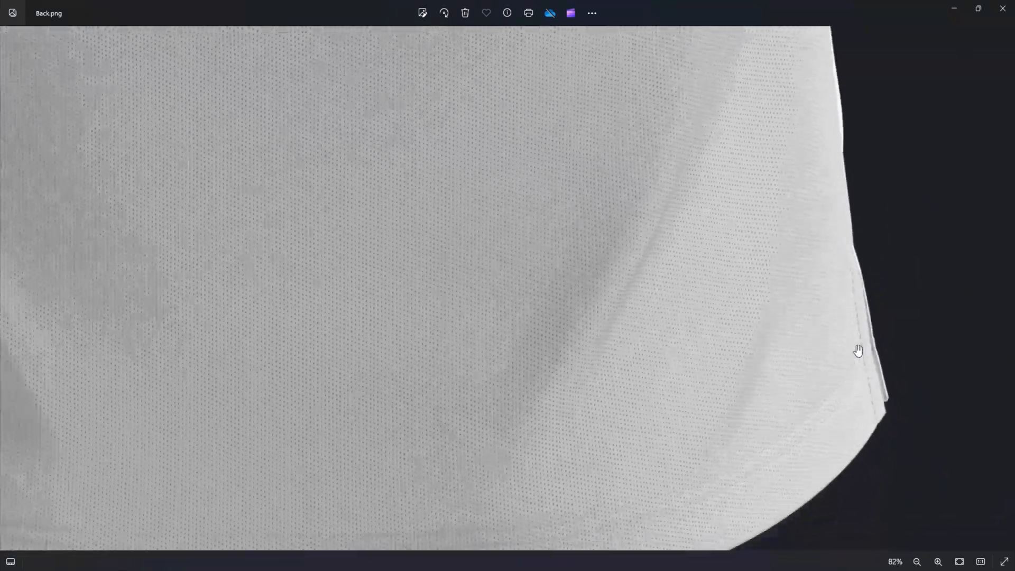
scroll(804, 310, "up", 5)
scroll(507, 232, "up", 3)
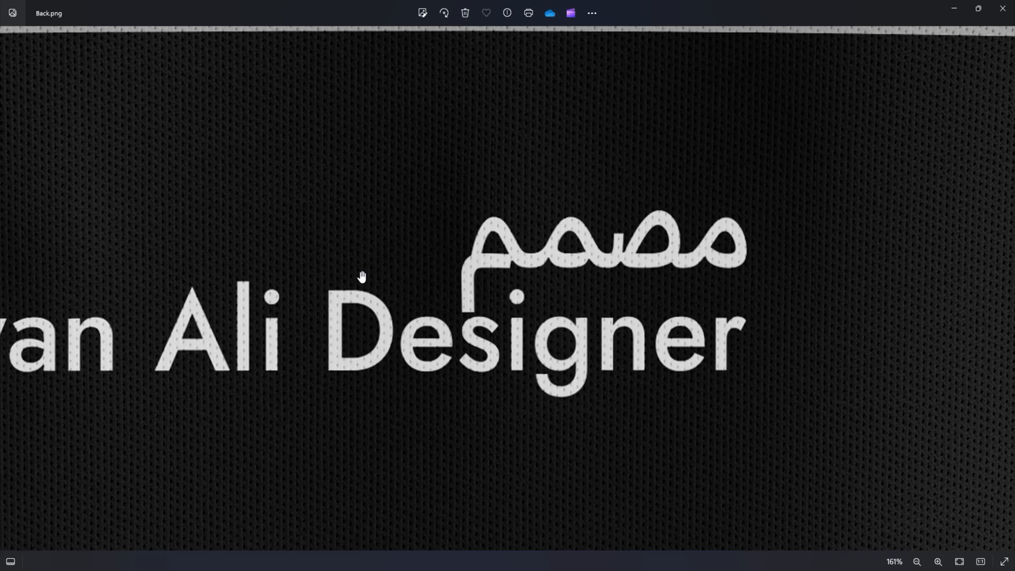
scroll(362, 289, "down", 5)
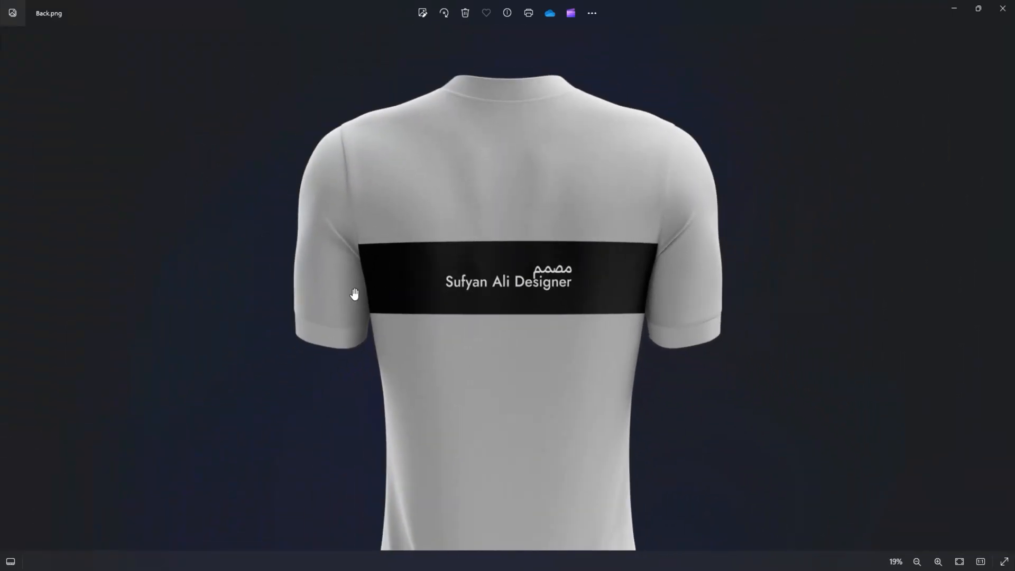
scroll(222, 165, "up", 6)
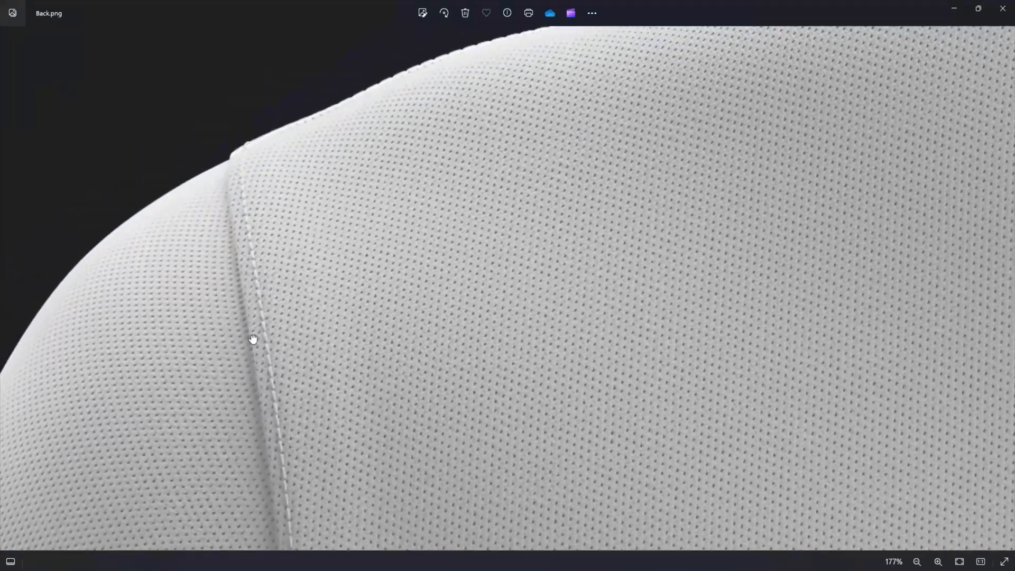
scroll(254, 333, "down", 5)
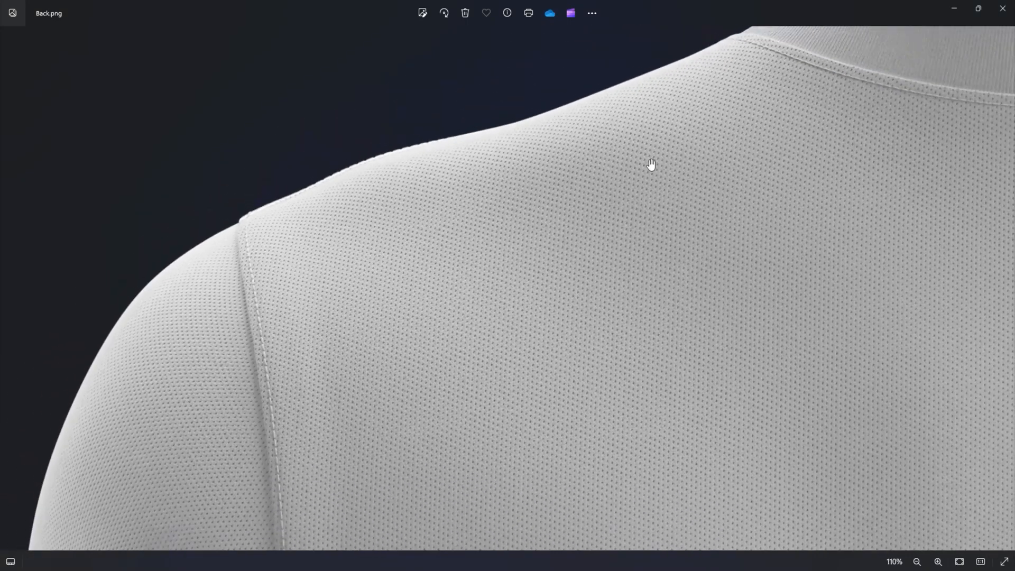
left_click_drag(653, 166, 284, 351)
scroll(730, 256, "up", 5)
scroll(732, 269, "down", 5)
scroll(731, 269, "down", 6)
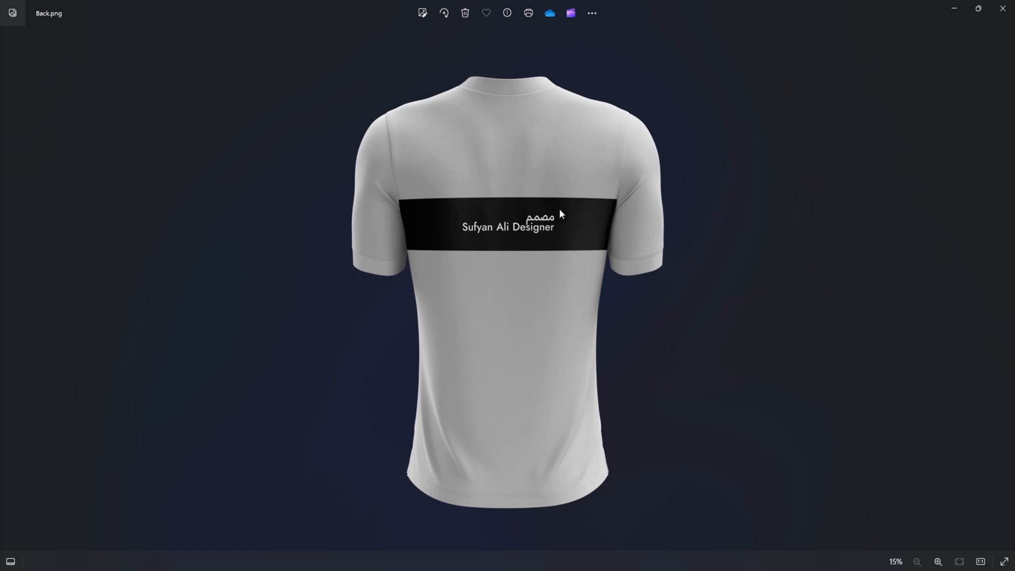
left_click(1003, 9)
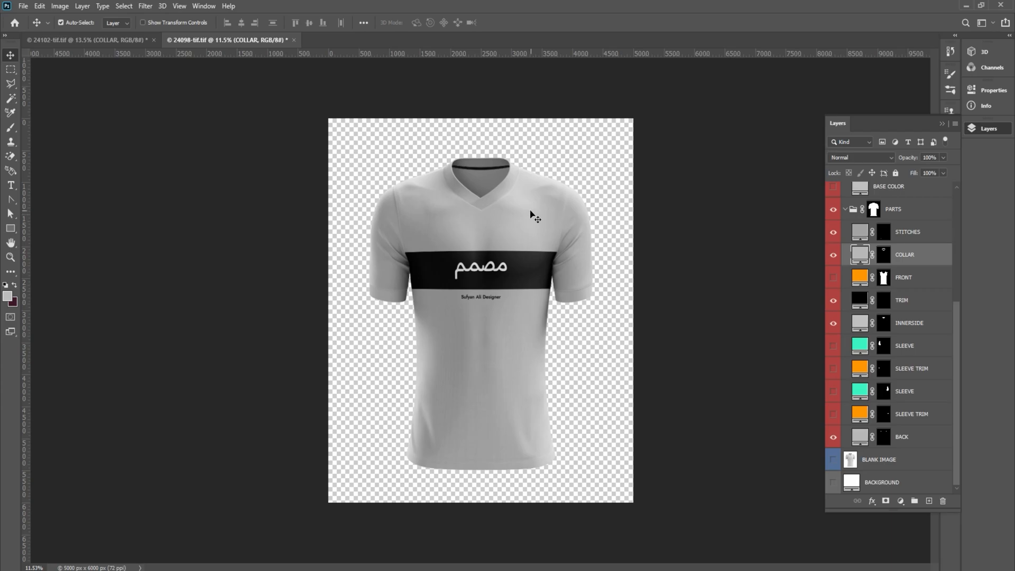
- Collapse the PARTS, DESIGN and JERSEY layer groups and clear the layer selection
scroll(488, 291, "up", 7)
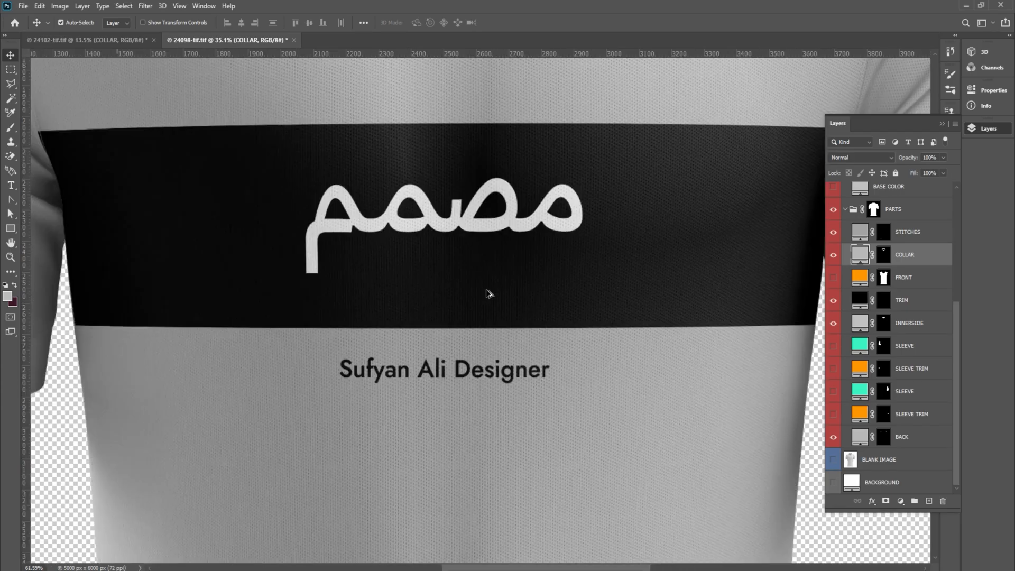
scroll(487, 290, "down", 5)
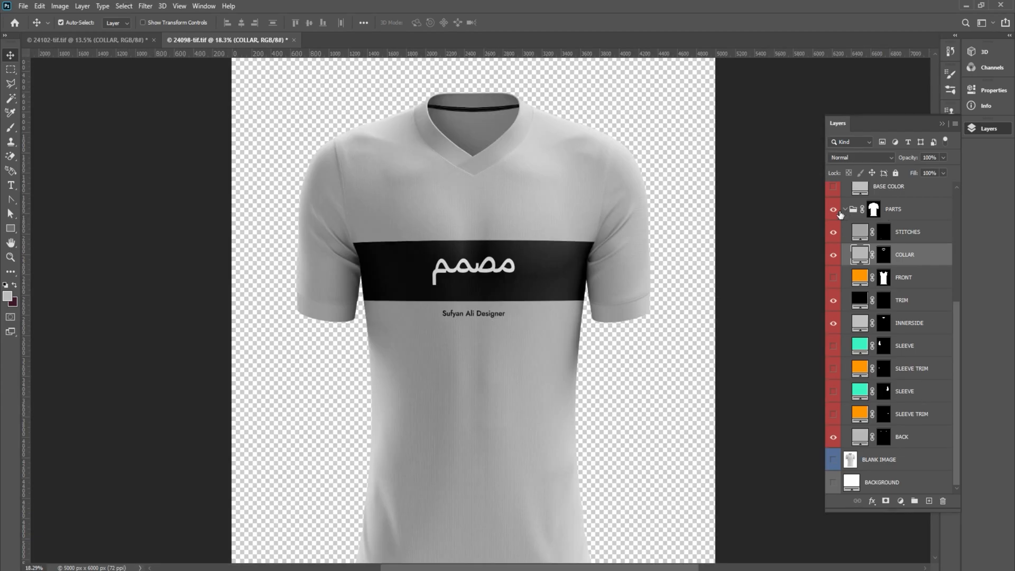
left_click(844, 210)
left_click(845, 284)
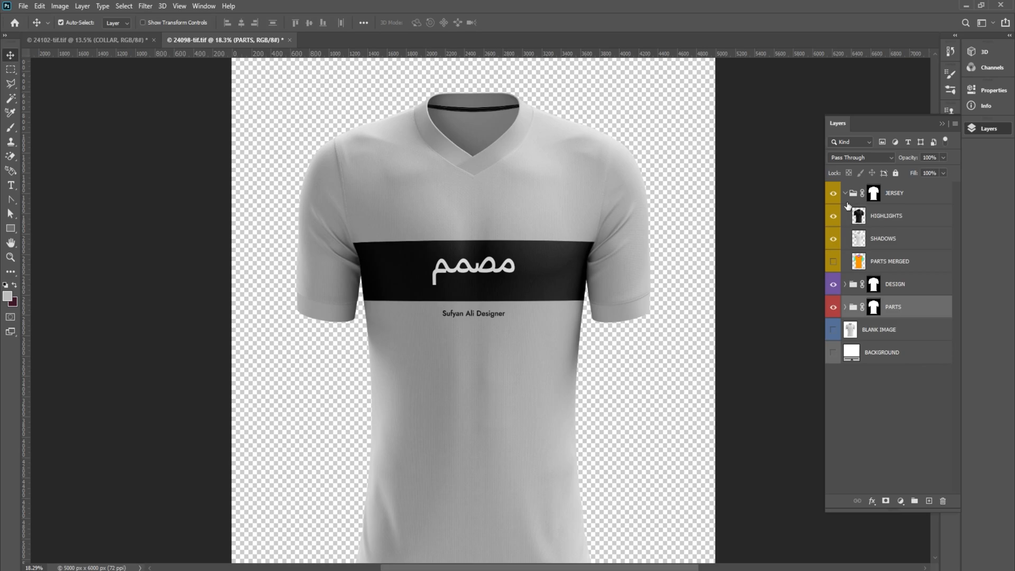
left_click(844, 193)
left_click(776, 221)
scroll(531, 252, "down", 2)
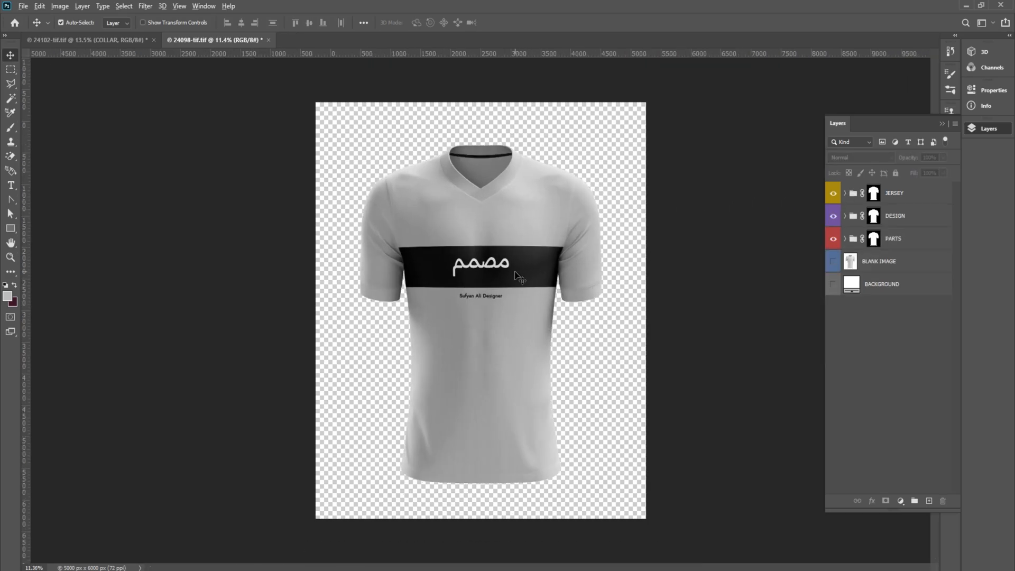